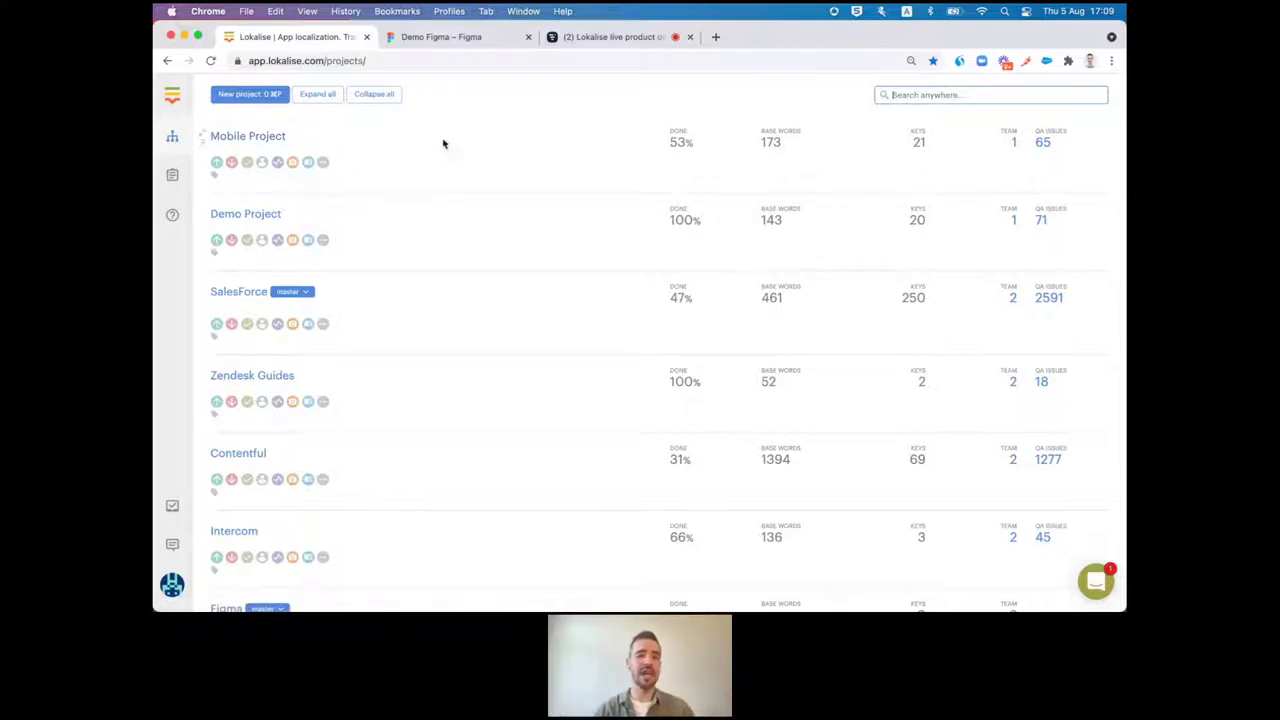
# Expand all projects in the project list and check the Mobile Project's per-language progress and QA issues
pyautogui.click(383, 102)
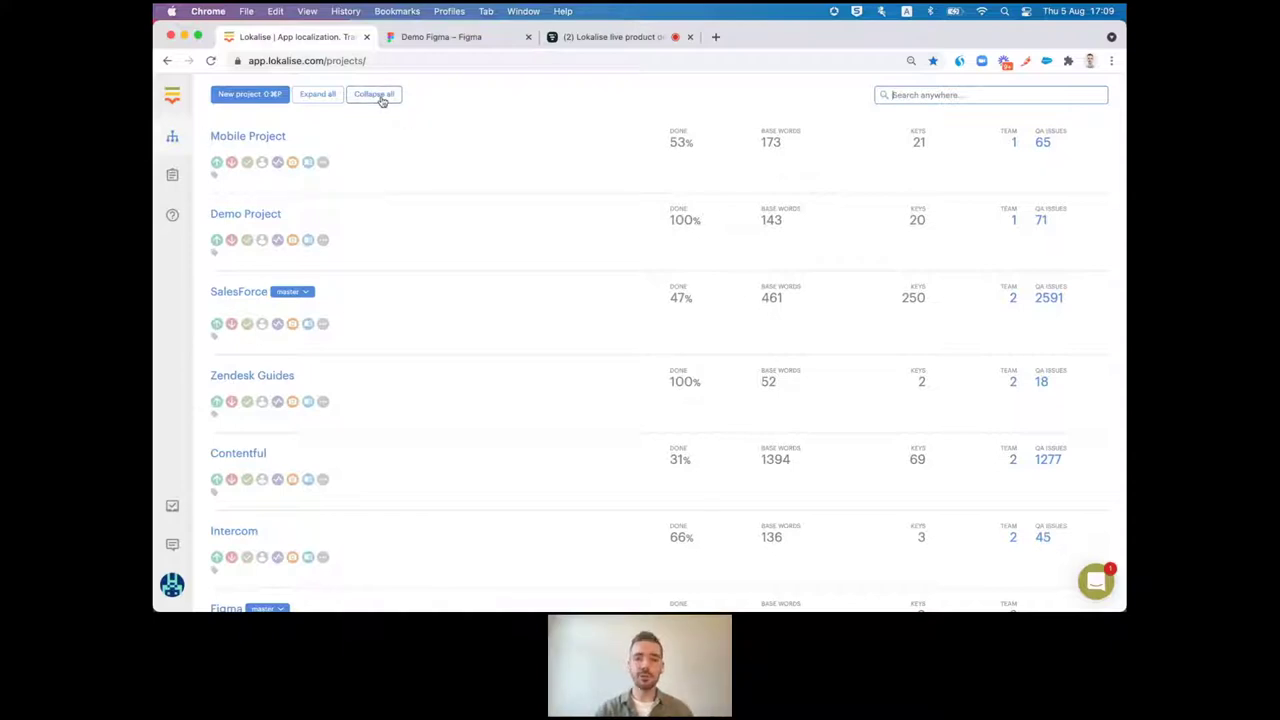
pyautogui.click(318, 94)
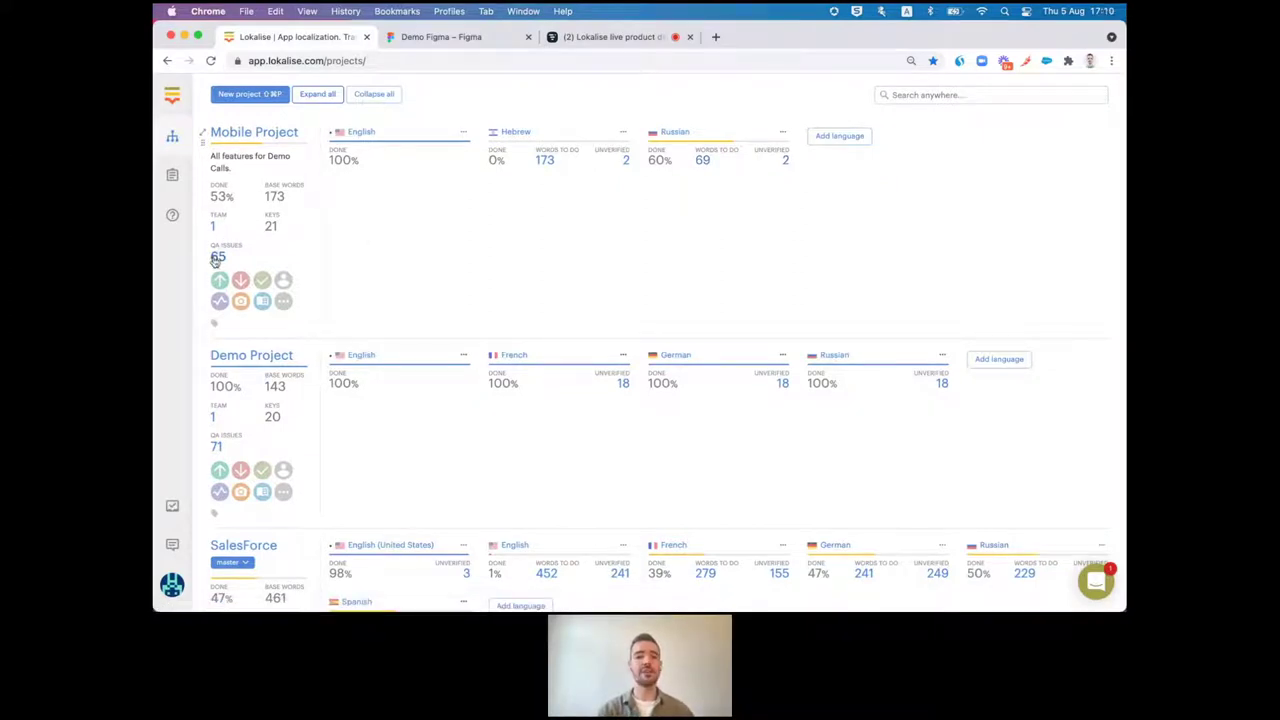
pyautogui.moveTo(216, 260)
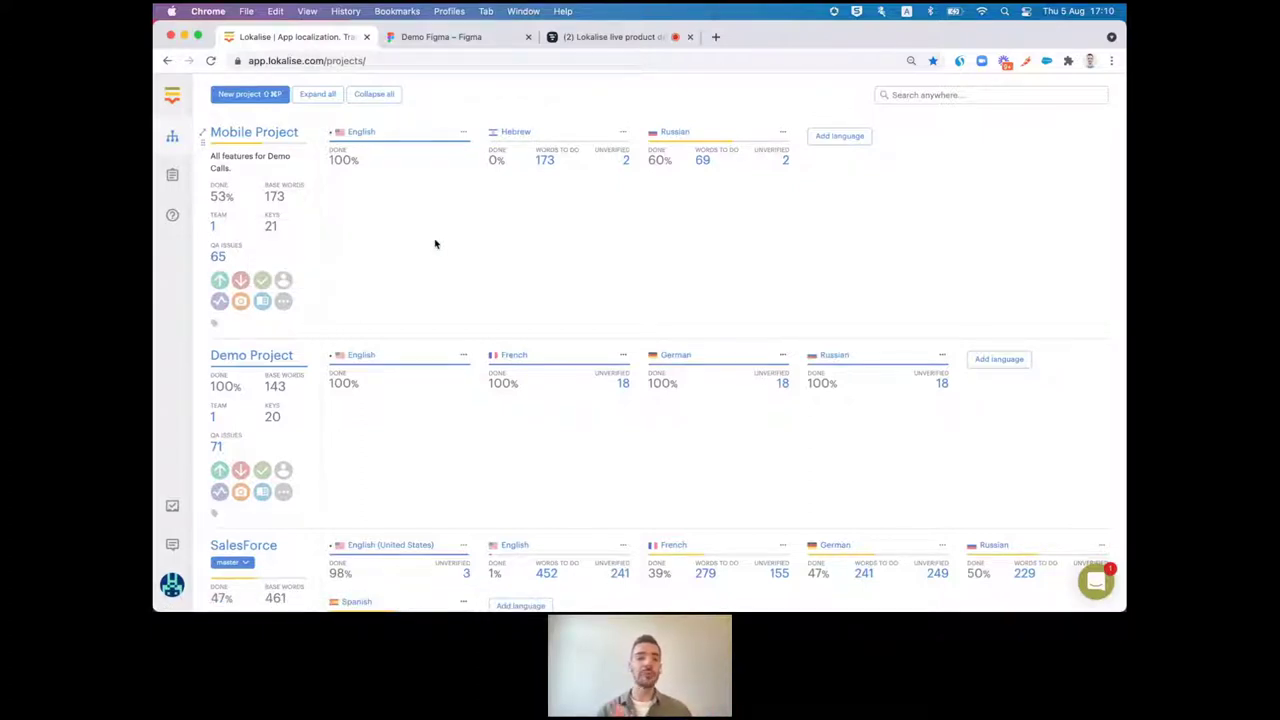
# Create a new localization-files project named Demo Project with English (en) as the base language
pyautogui.click(252, 96)
pyautogui.write('Demo')
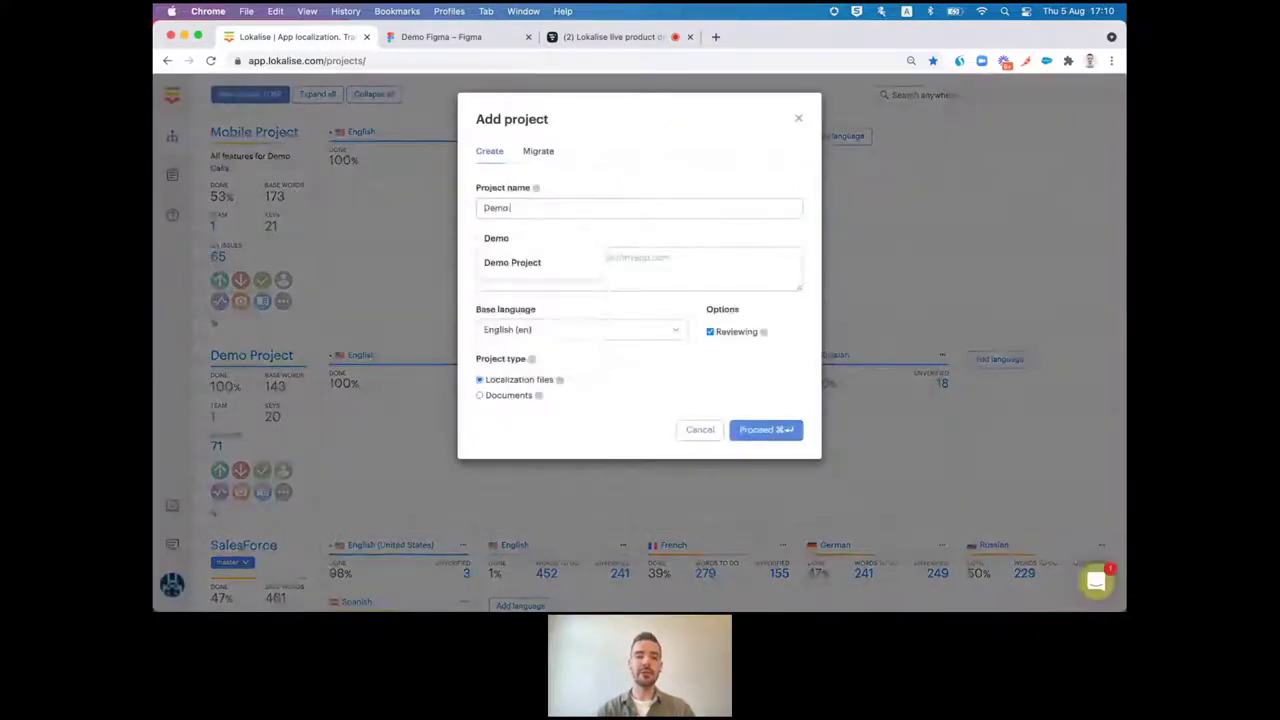
pyautogui.write(' Project')
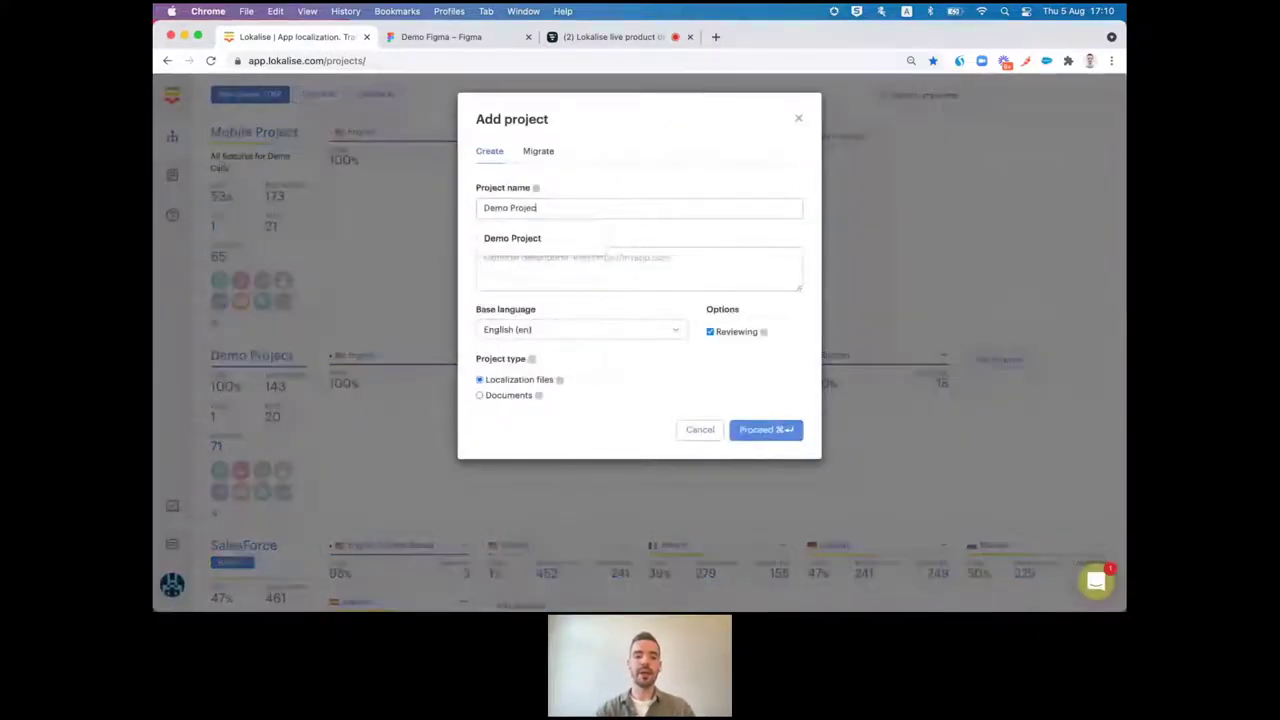
pyautogui.click(760, 429)
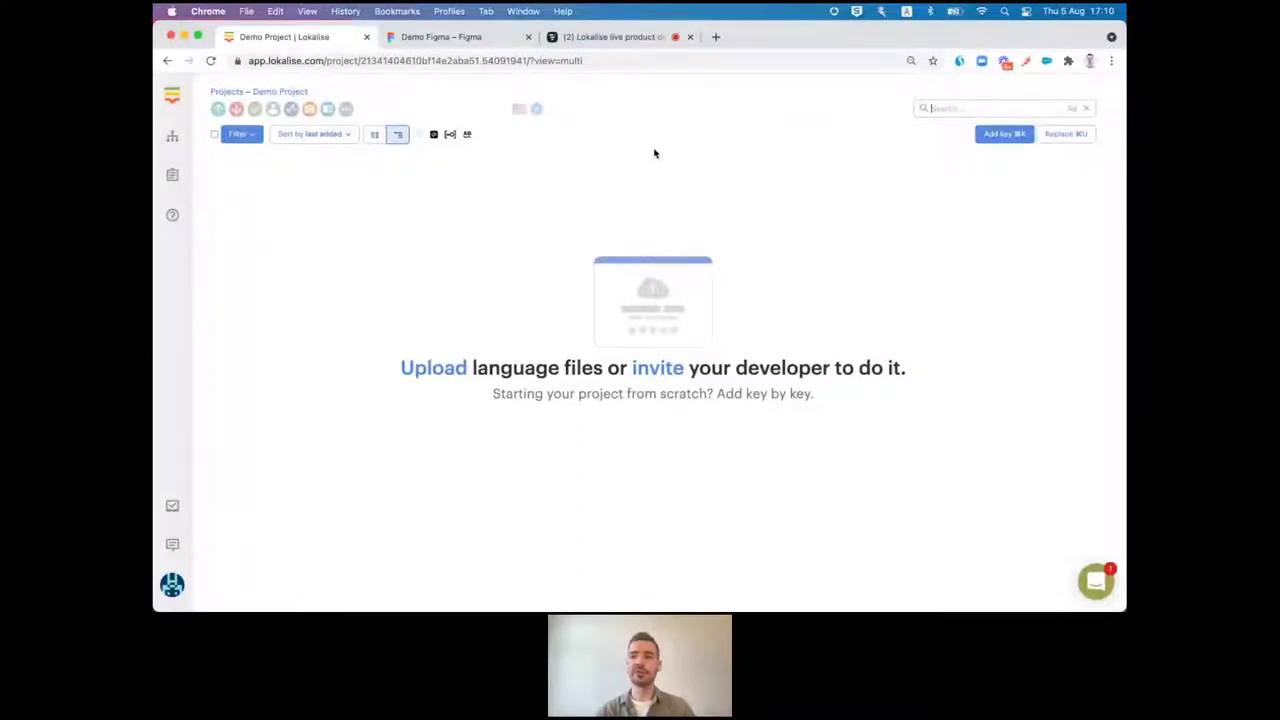
# Open the Demo Project's integrations settings and examine the full range of available integrations
pyautogui.click(348, 110)
pyautogui.click(389, 152)
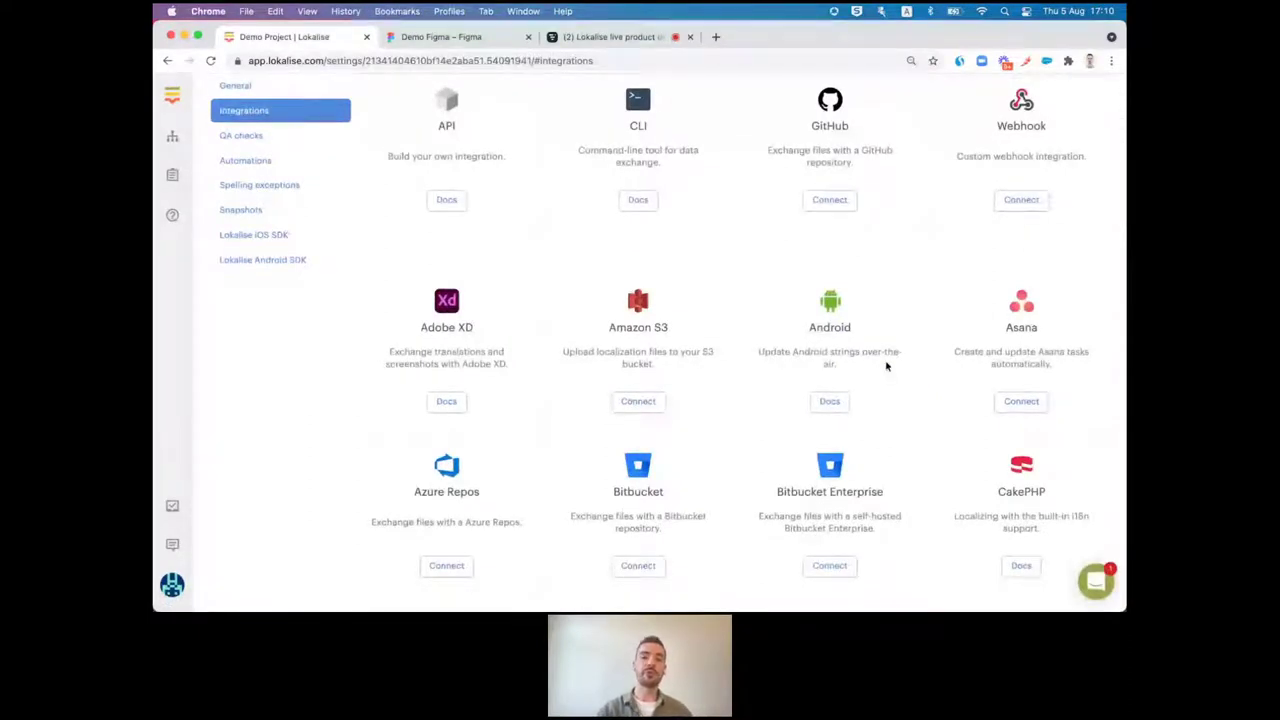
pyautogui.scroll(-1, 759, 224)
pyautogui.scroll(1, 759, 224)
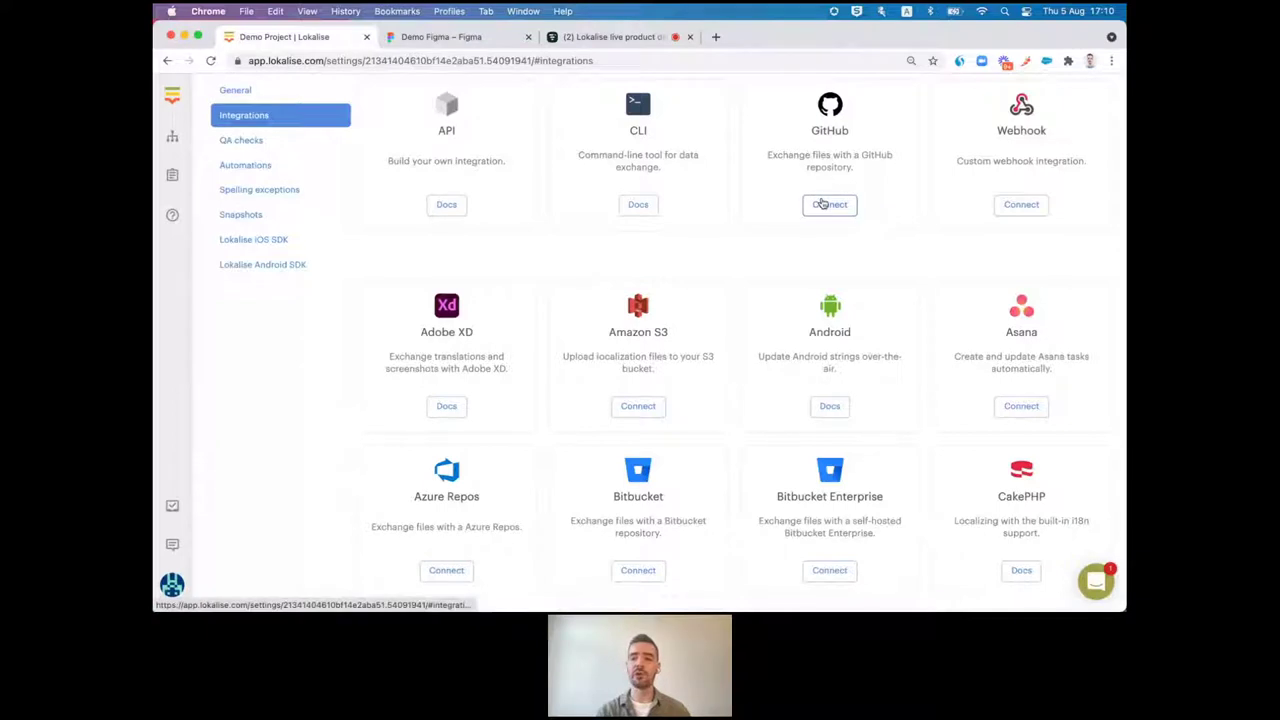
pyautogui.scroll(-3, 822, 204)
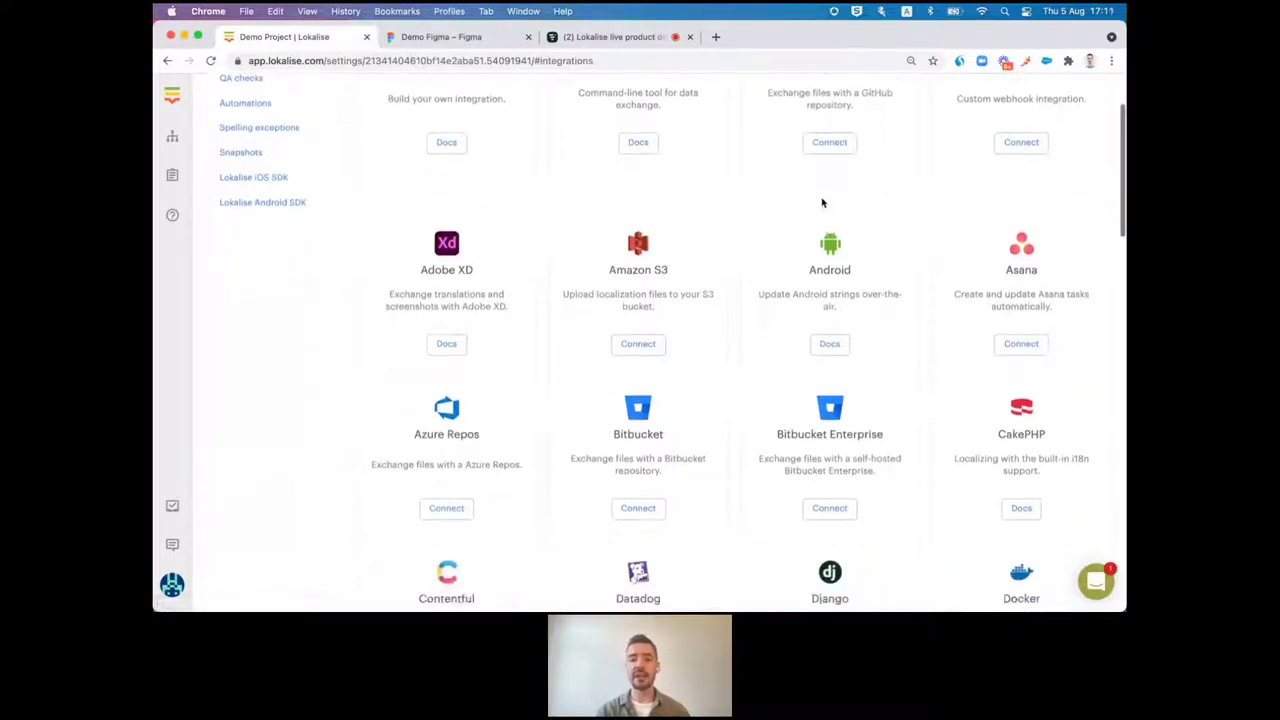
pyautogui.scroll(-1, 822, 204)
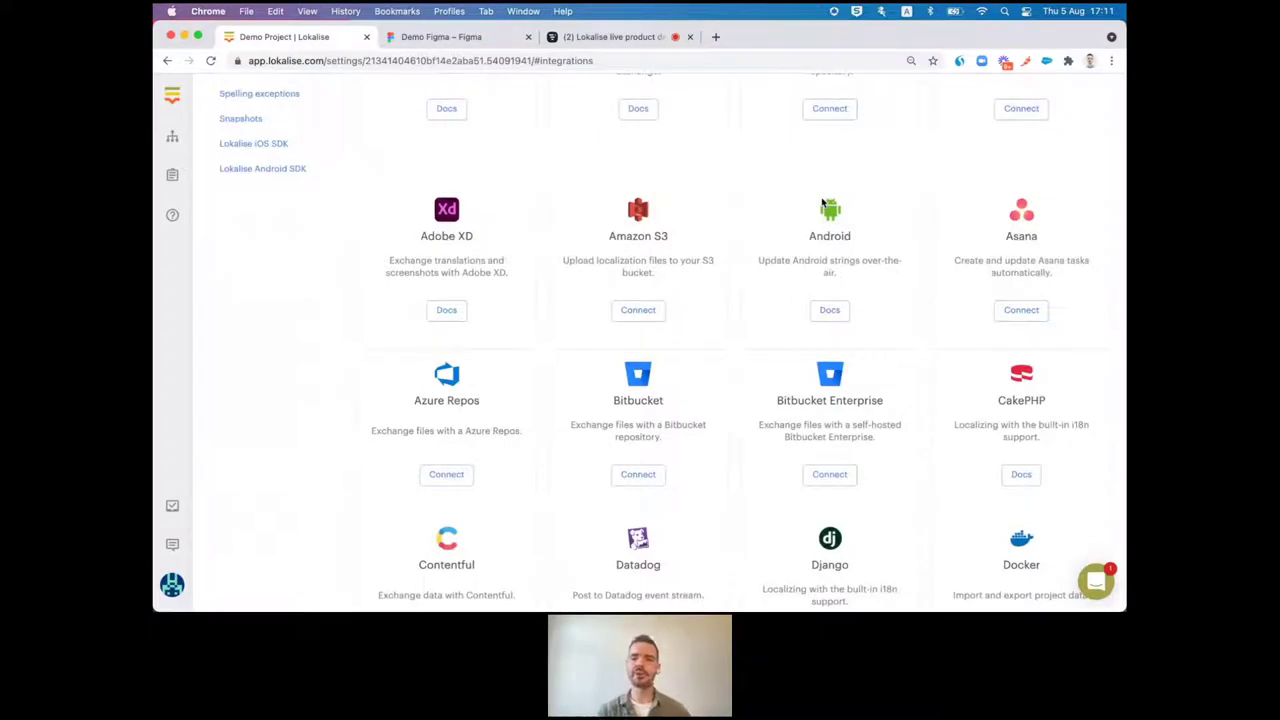
pyautogui.scroll(-3, 822, 204)
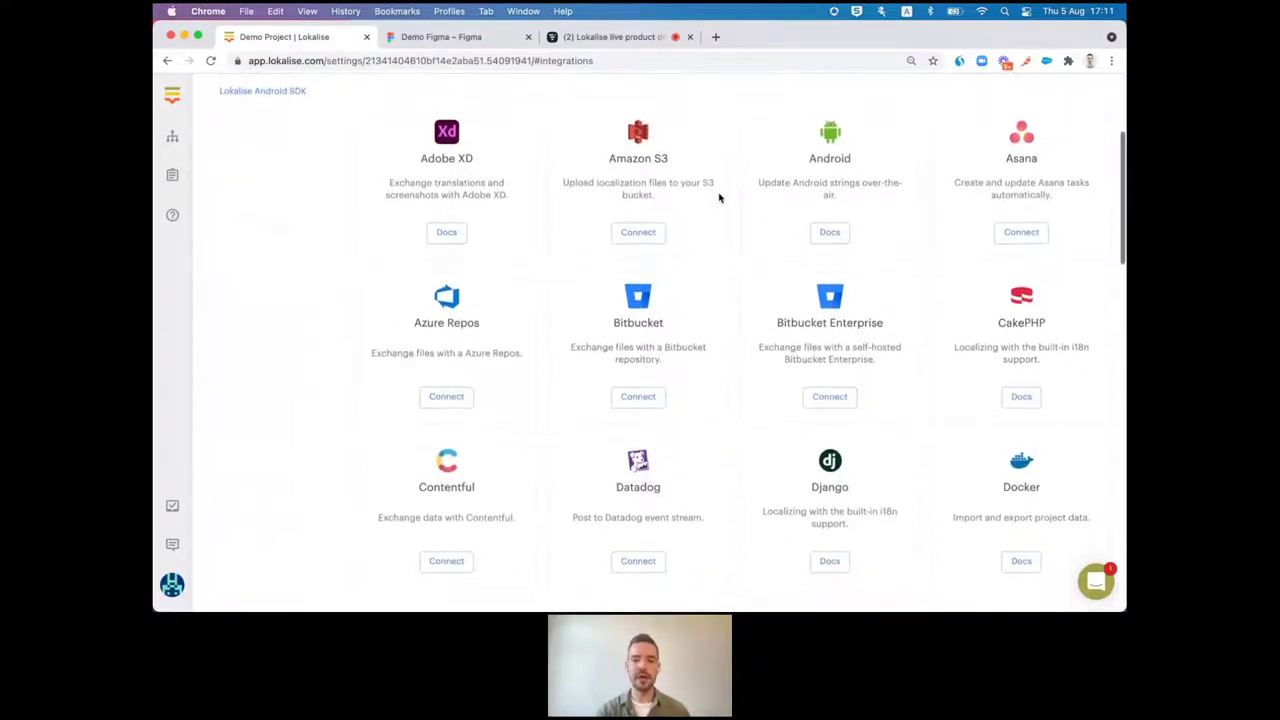
pyautogui.scroll(-2, 718, 197)
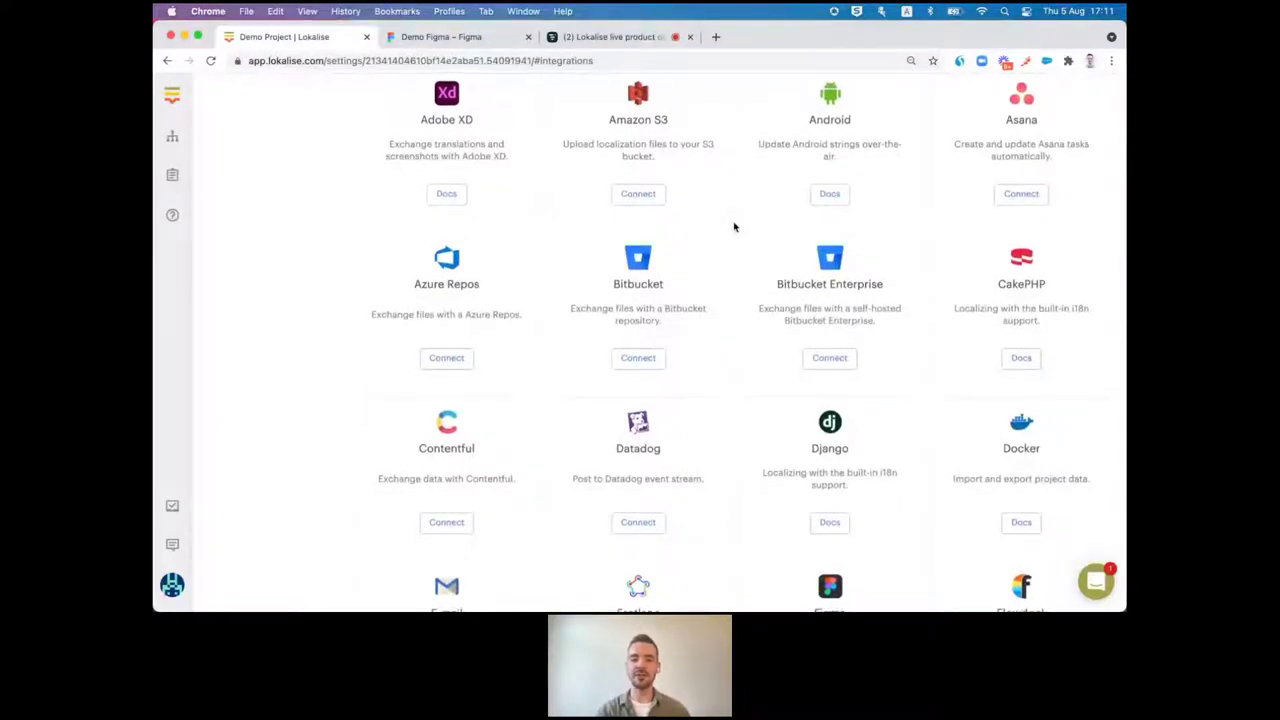
pyautogui.scroll(-5, 734, 227)
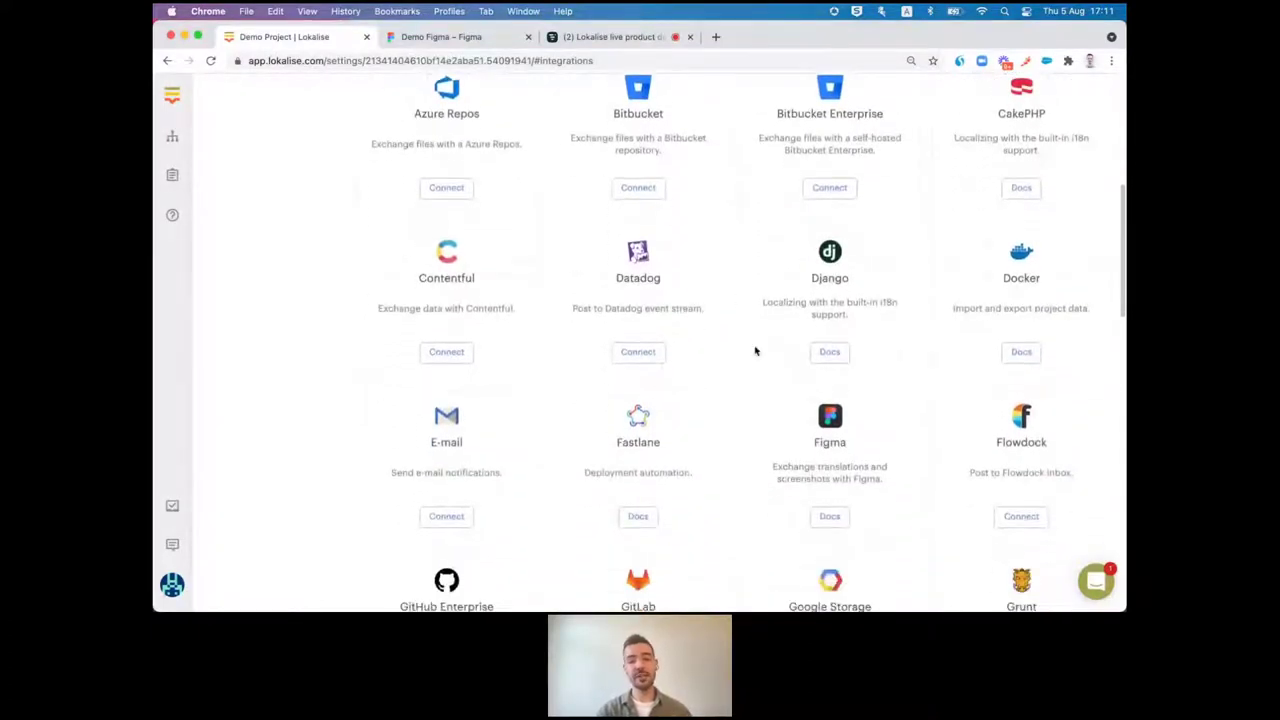
pyautogui.scroll(-3, 843, 465)
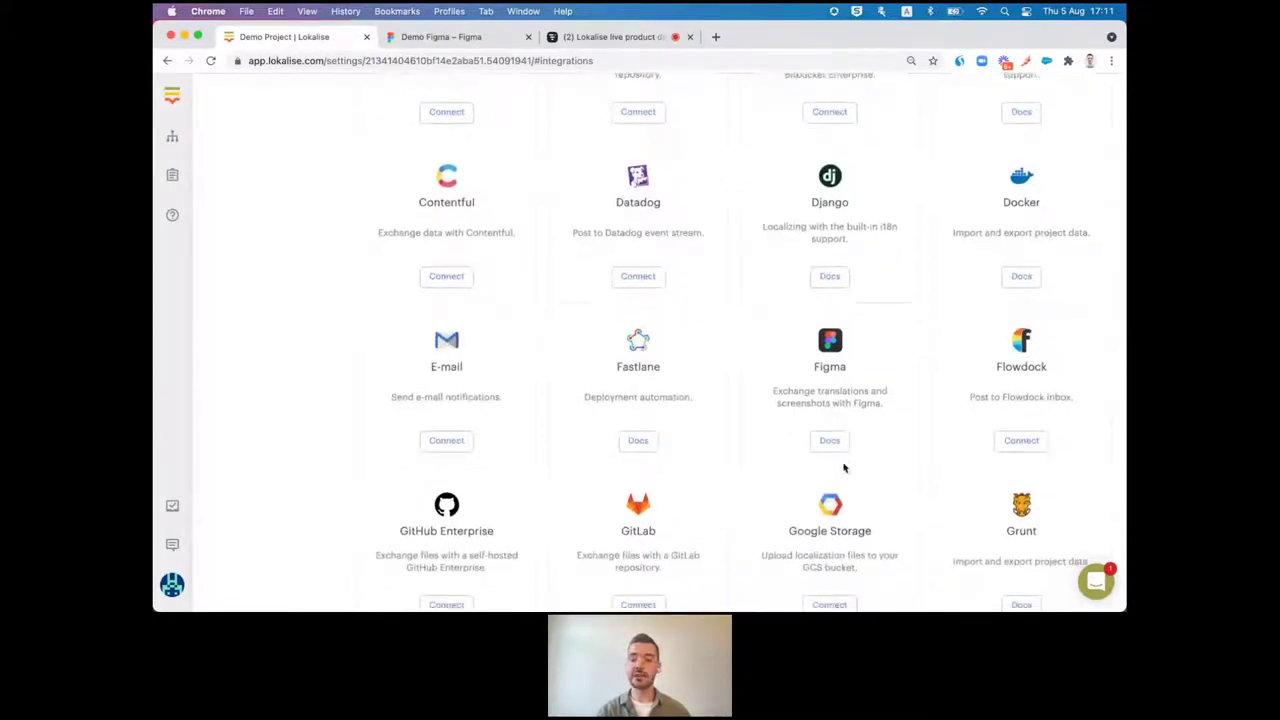
pyautogui.scroll(-2, 843, 467)
pyautogui.scroll(-8, 843, 465)
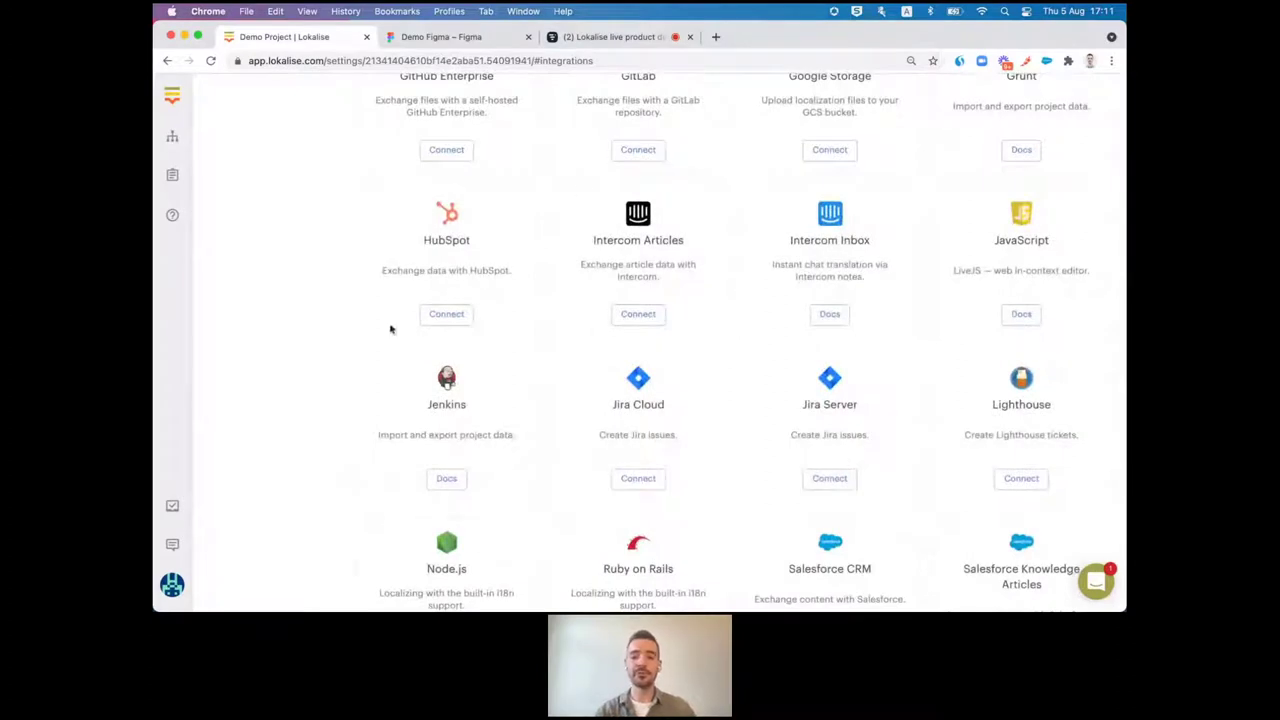
pyautogui.scroll(-1, 793, 257)
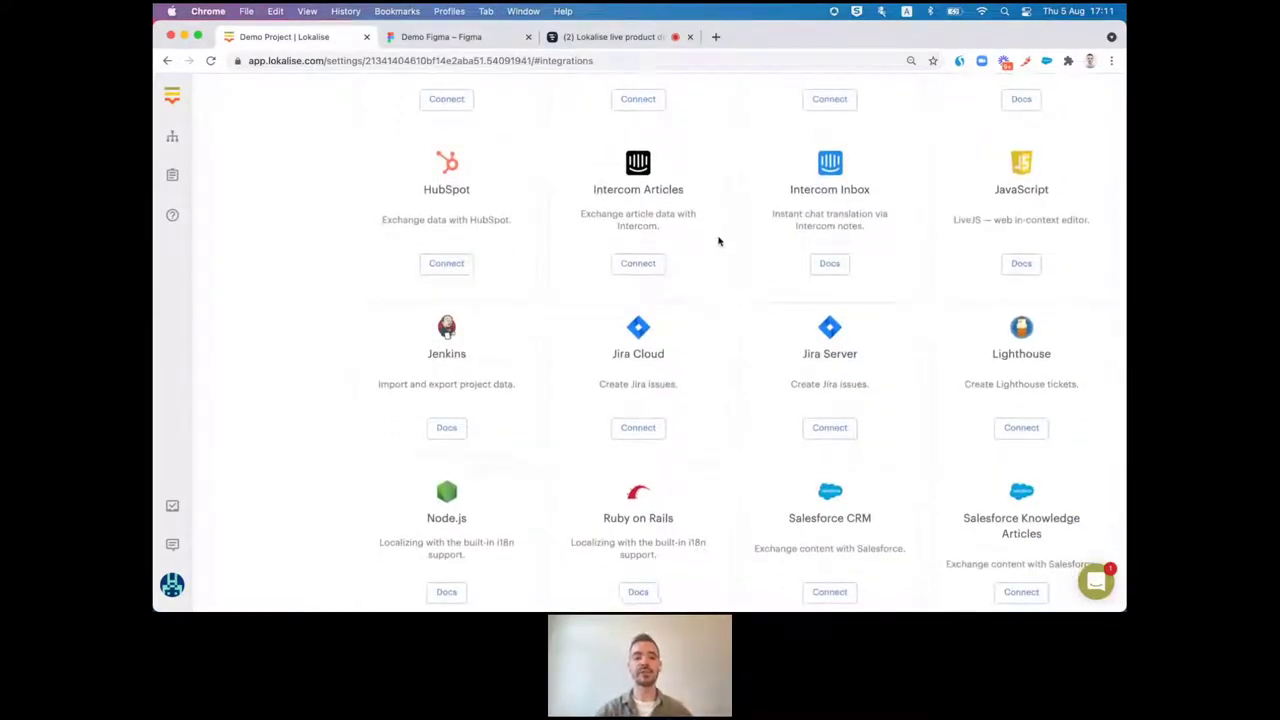
pyautogui.scroll(-4, 718, 241)
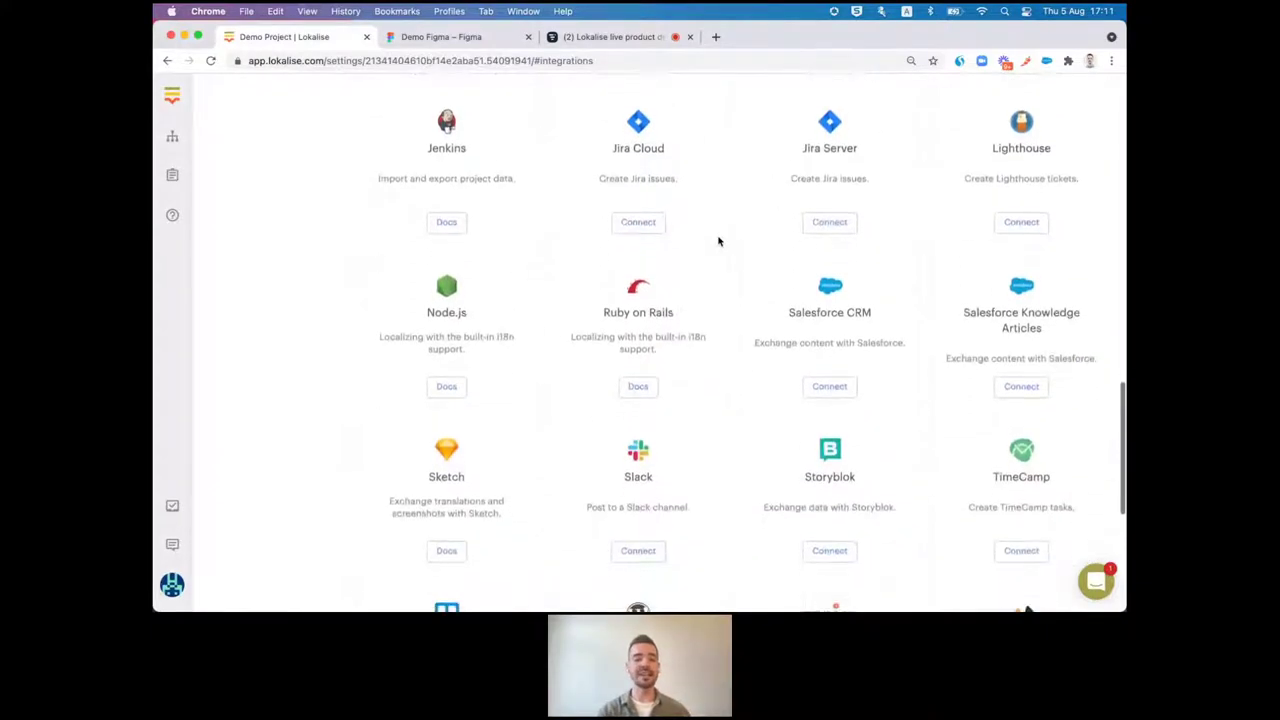
pyautogui.scroll(3, 718, 241)
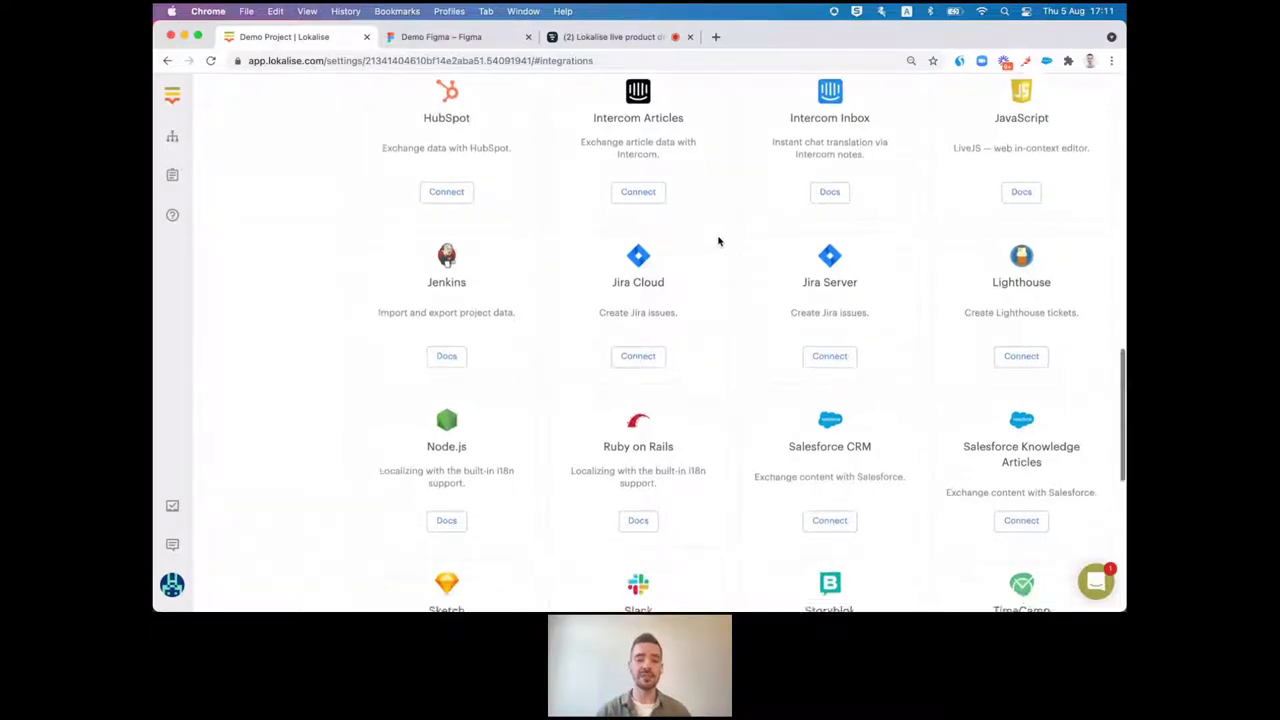
pyautogui.scroll(-10, 718, 241)
pyautogui.scroll(20, 718, 241)
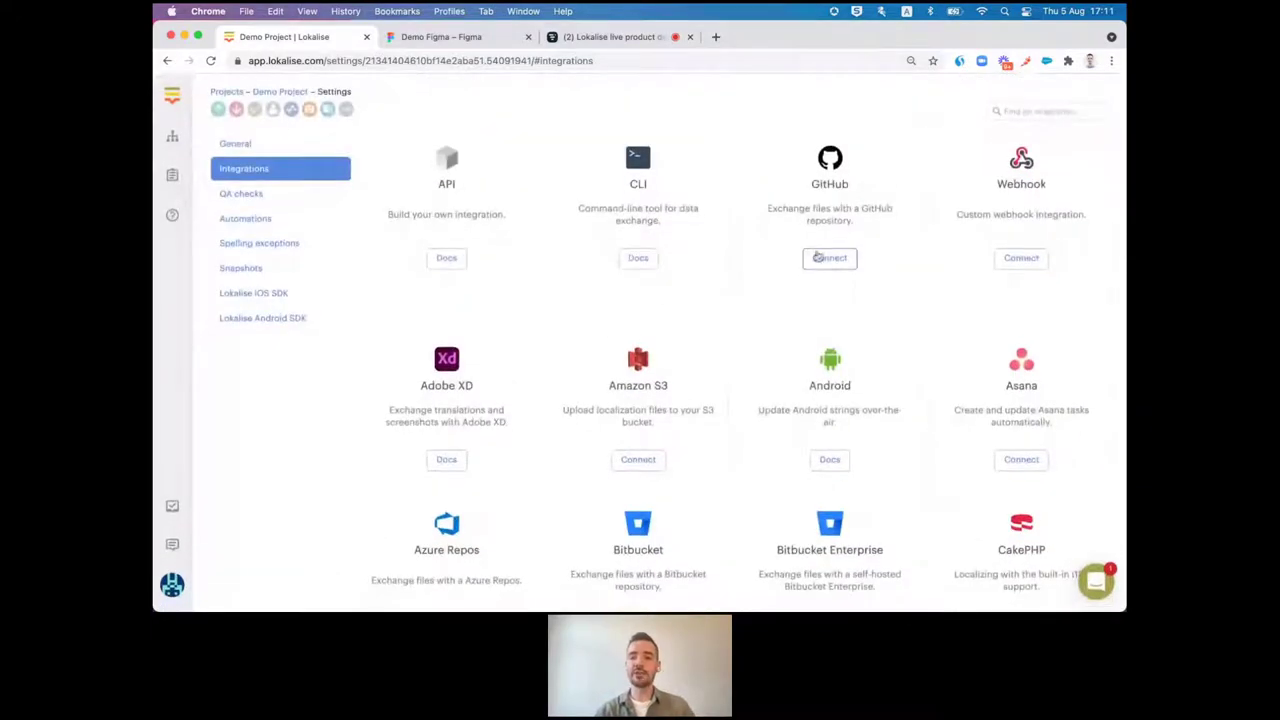
# Start connecting the GitHub integration and fill in the personal access token
pyautogui.click(827, 260)
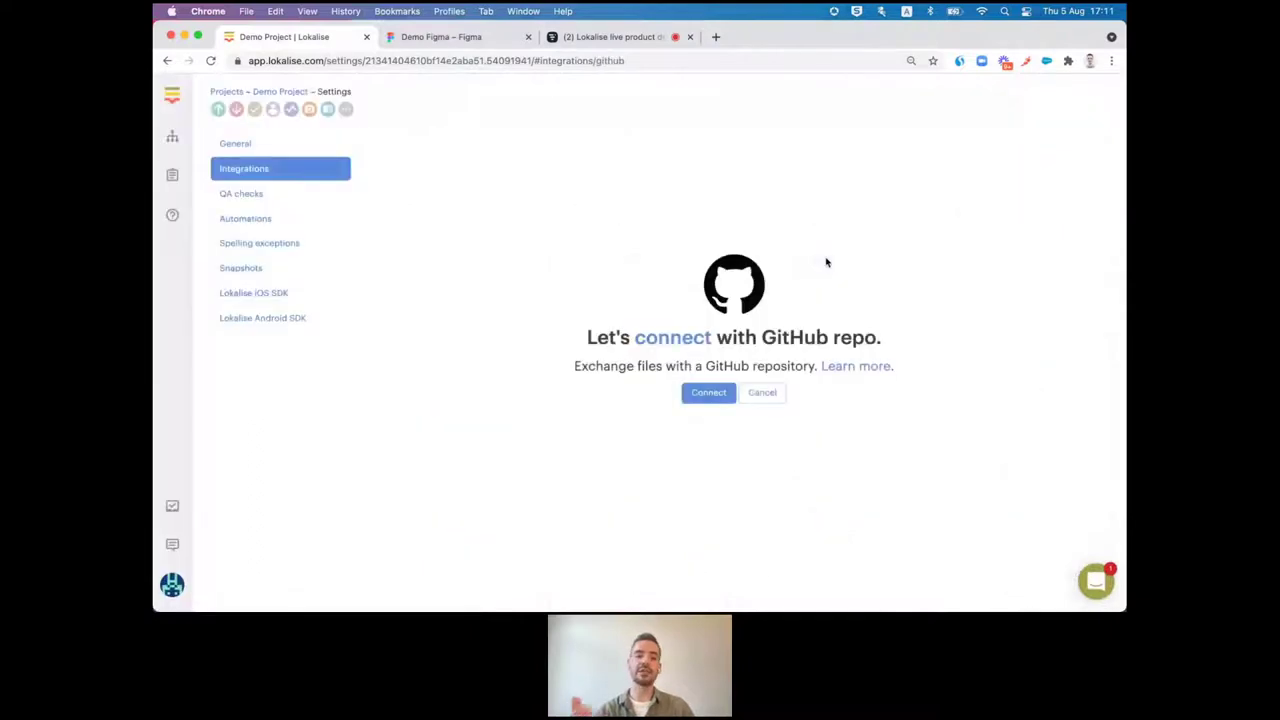
pyautogui.click(708, 392)
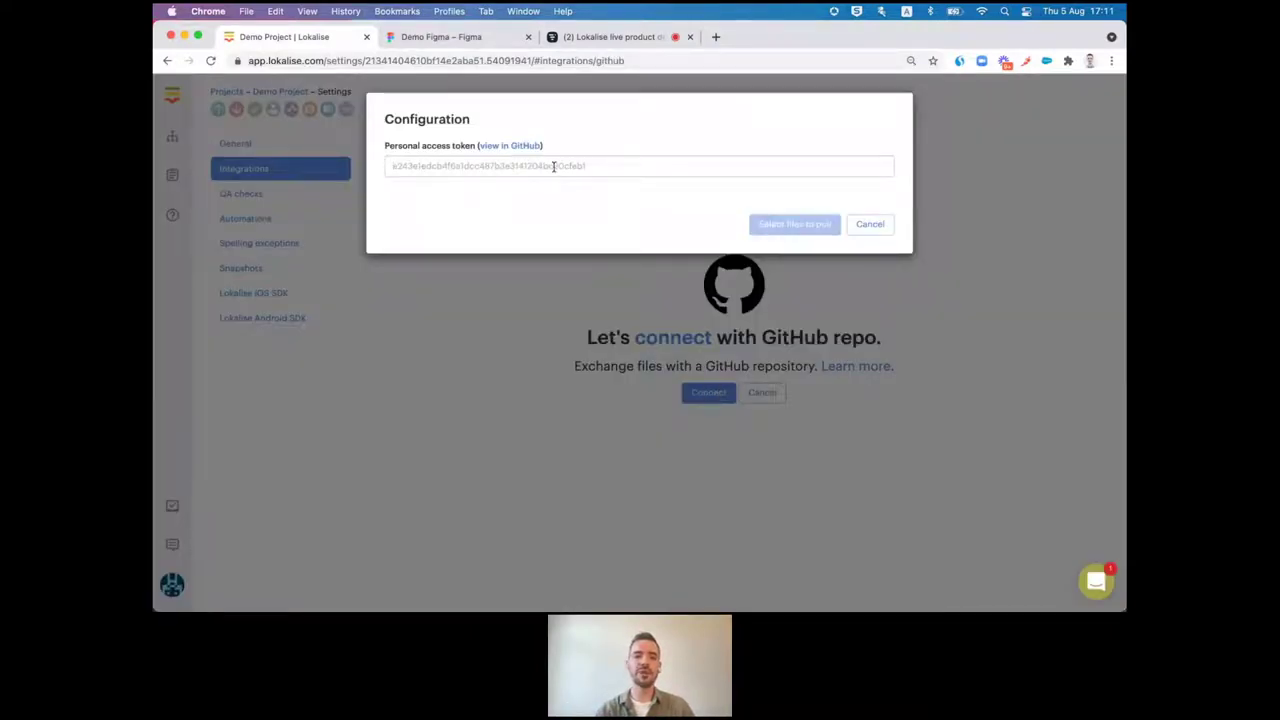
pyautogui.click(553, 167)
pyautogui.click(543, 195)
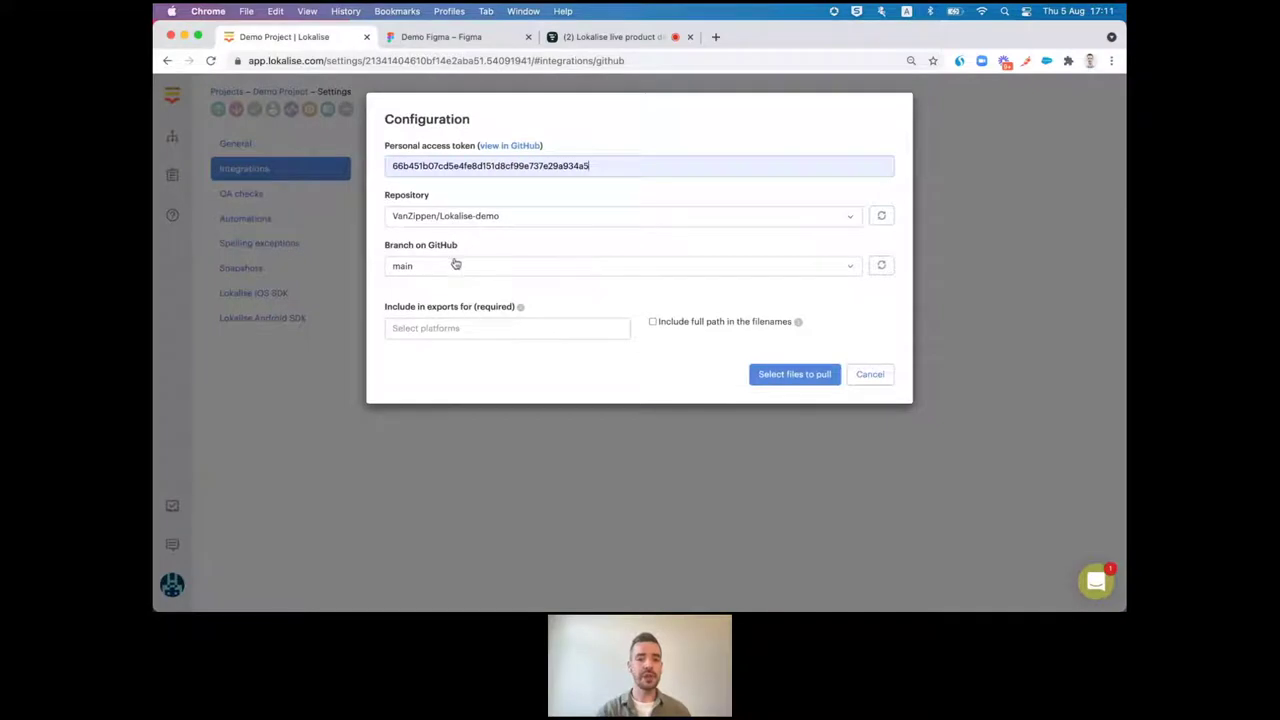
# Include iOS, Android, Web and Other as the export platforms in the GitHub configuration
pyautogui.click(455, 328)
pyautogui.click(446, 348)
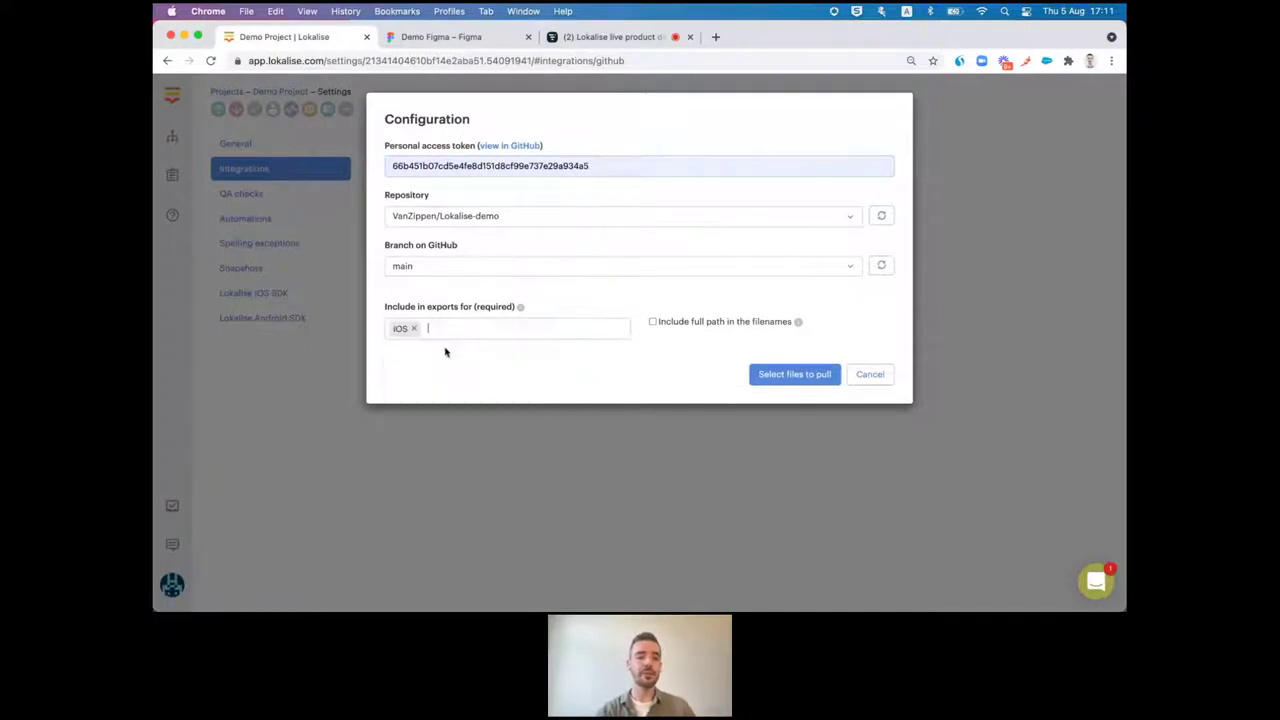
pyautogui.click(458, 332)
pyautogui.click(440, 350)
pyautogui.click(485, 330)
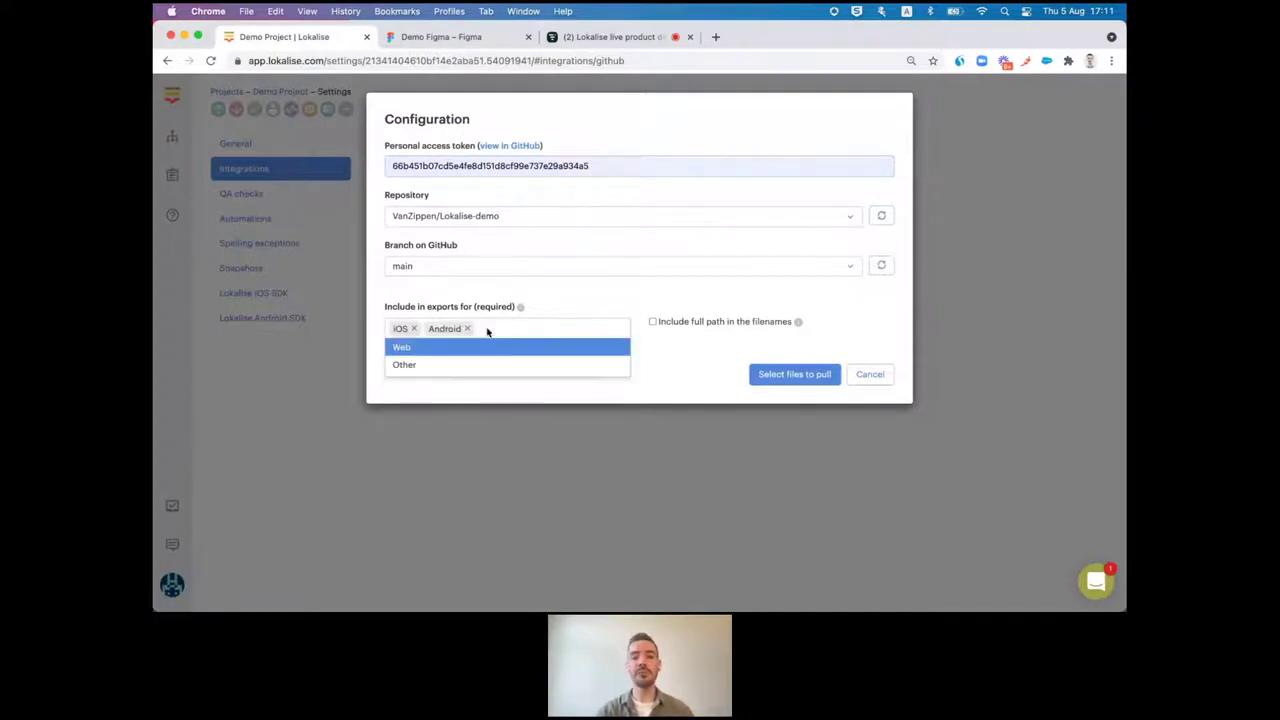
pyautogui.click(472, 351)
pyautogui.click(549, 329)
pyautogui.click(515, 347)
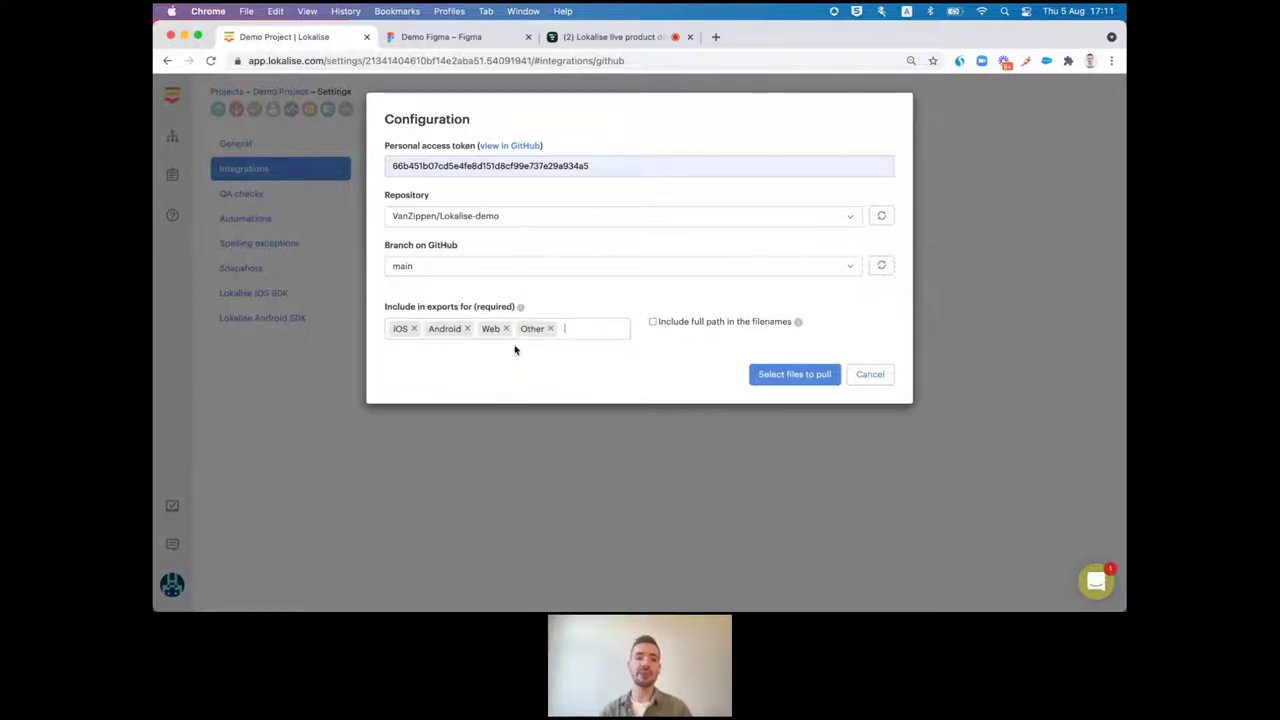
# Select the en.json file to pull from the Lokalise-demo repository as English (en) and confirm the GitHub connection
pyautogui.click(795, 379)
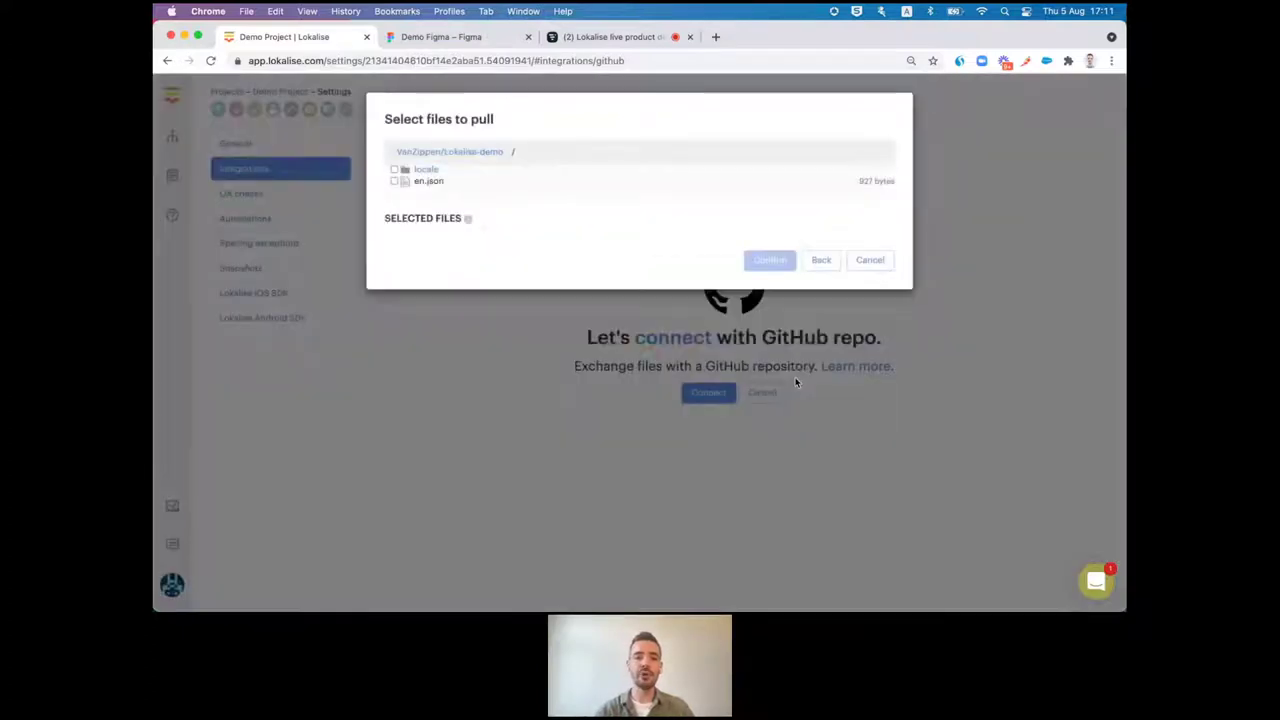
pyautogui.click(394, 181)
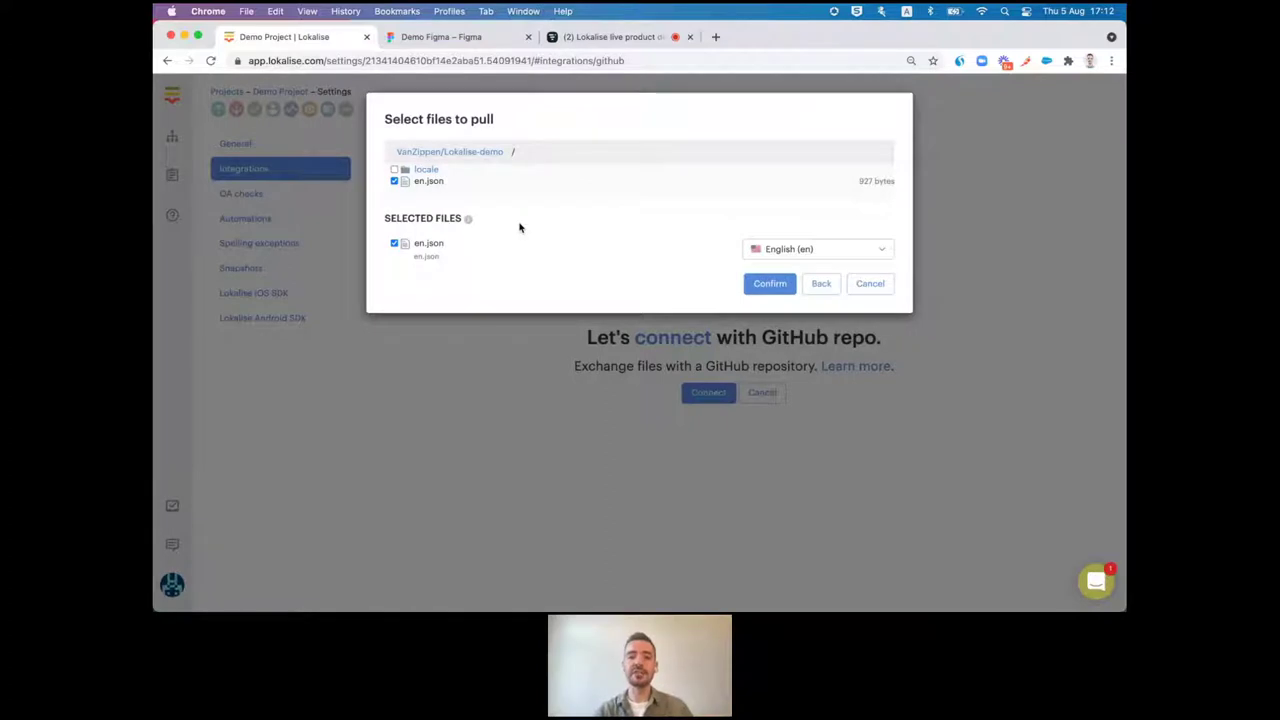
pyautogui.click(762, 292)
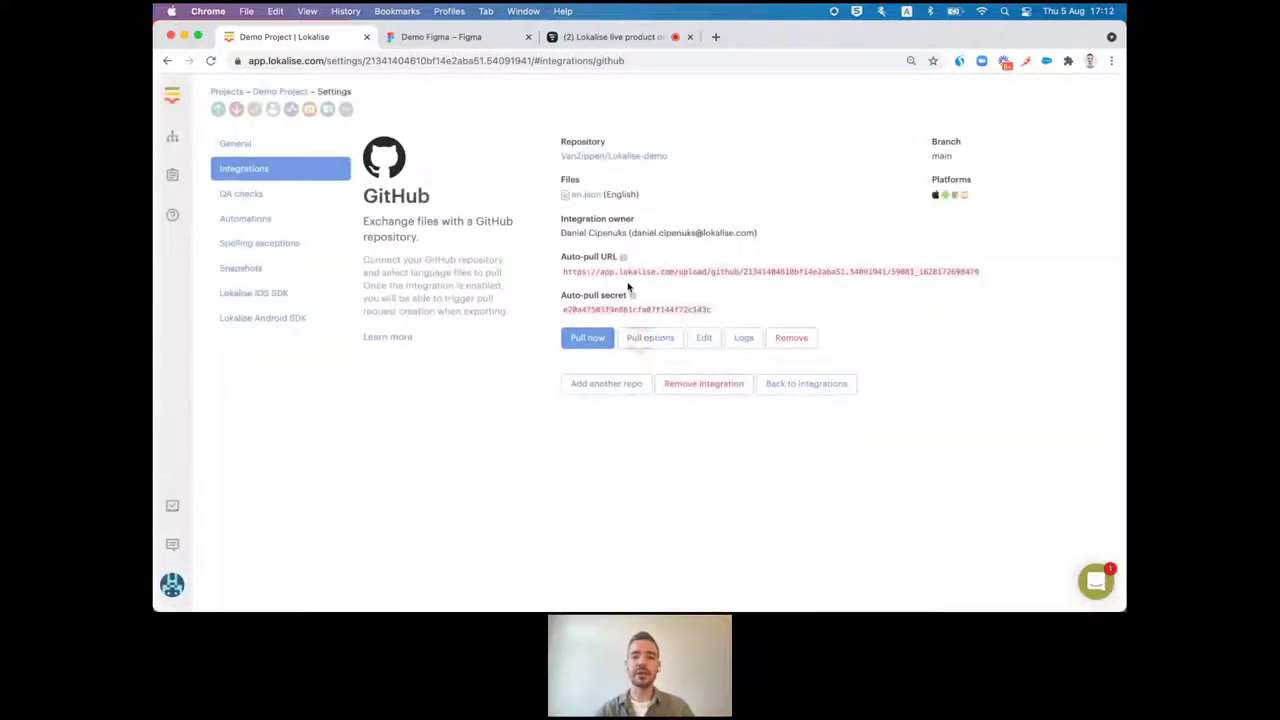
# Review the advanced pull options without saving changes, and start pulling en.json from the GitHub repository
pyautogui.click(662, 340)
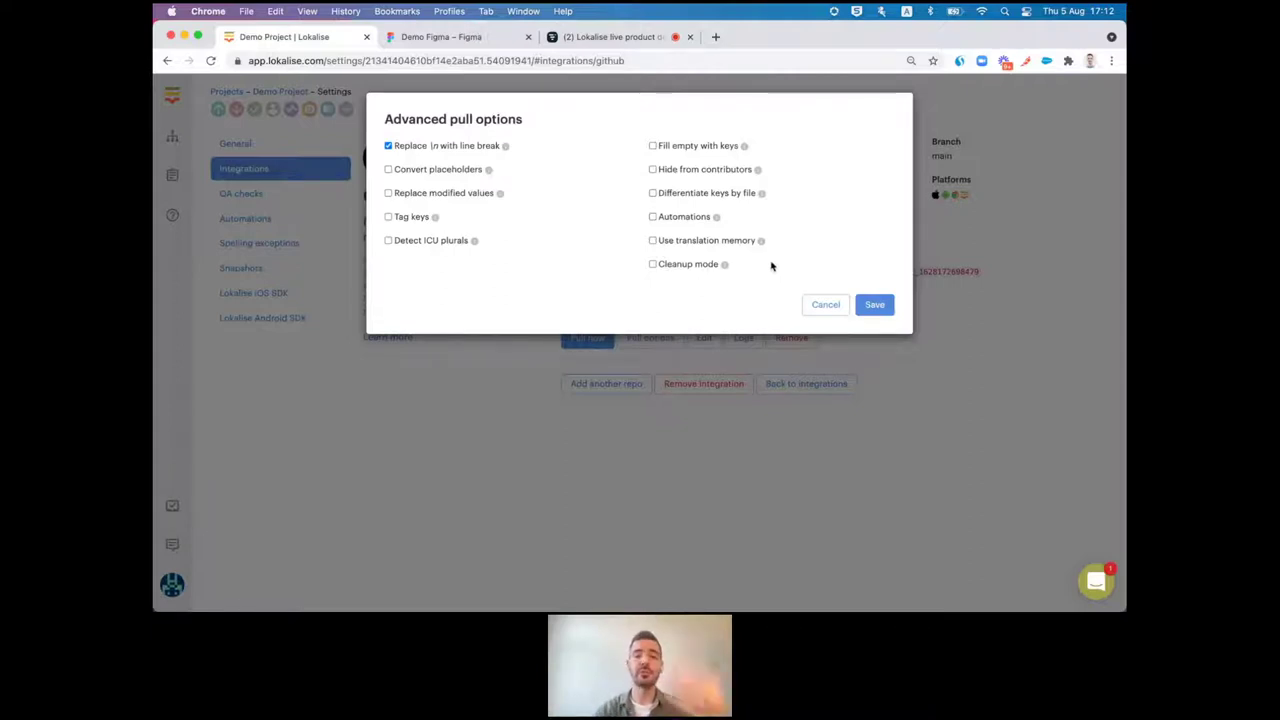
pyautogui.click(829, 304)
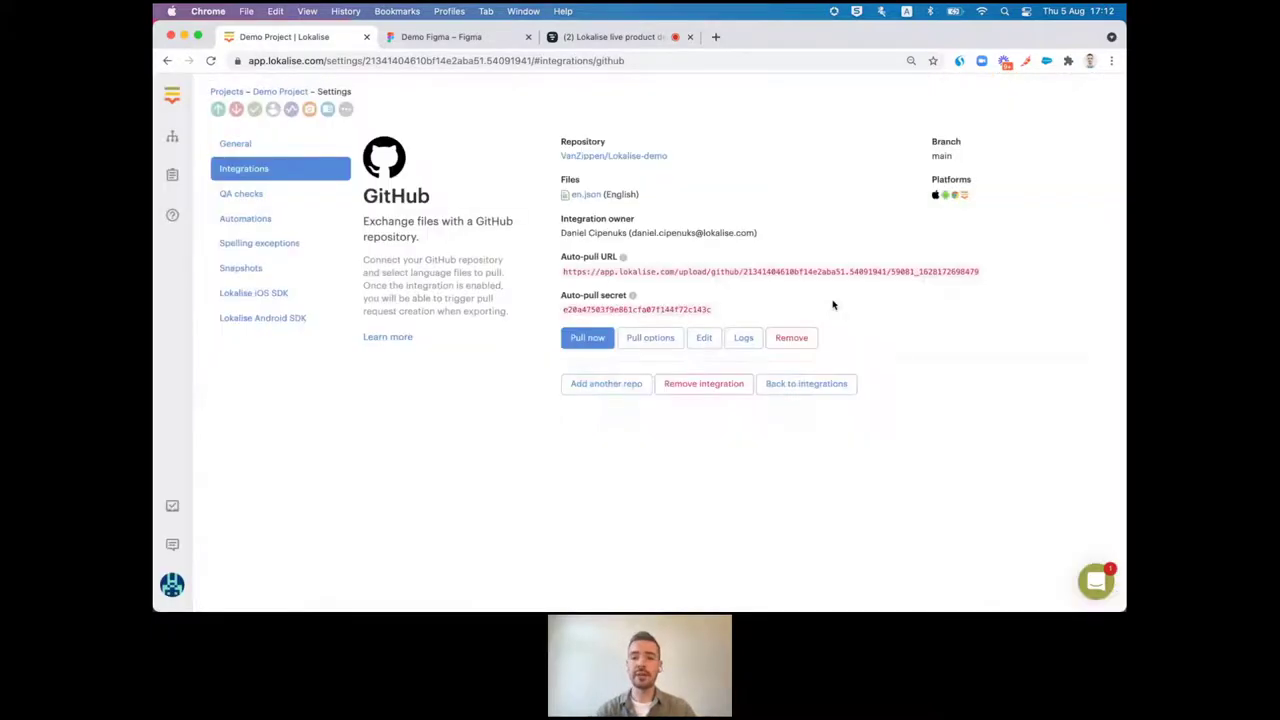
pyautogui.click(574, 343)
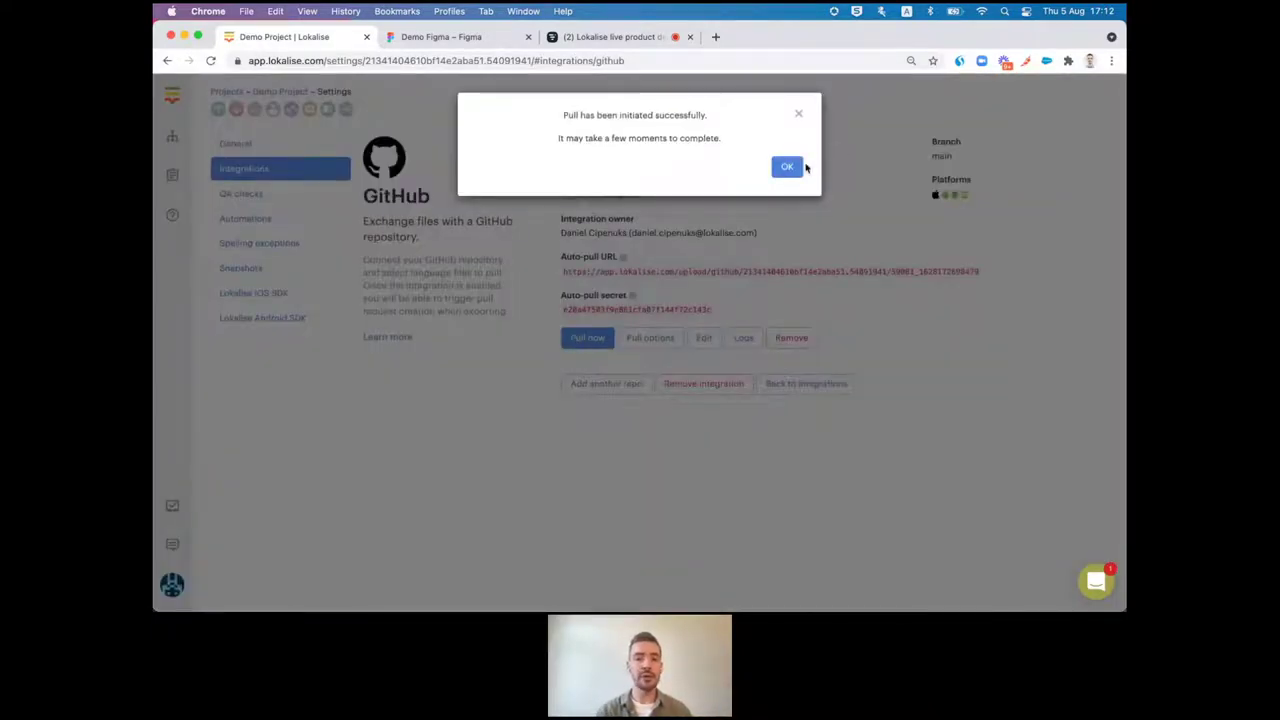
pyautogui.click(788, 167)
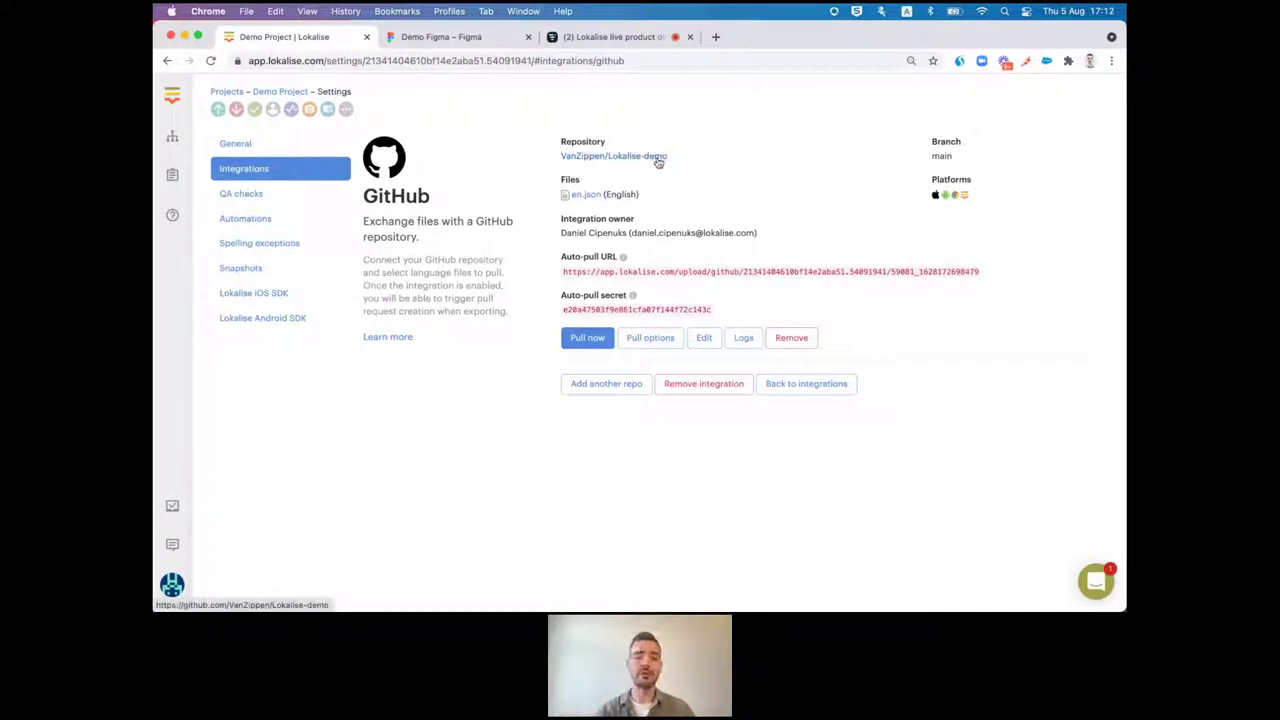
# Return to the Demo Project's editor and look through the imported keys and their English texts
pyautogui.click(302, 93)
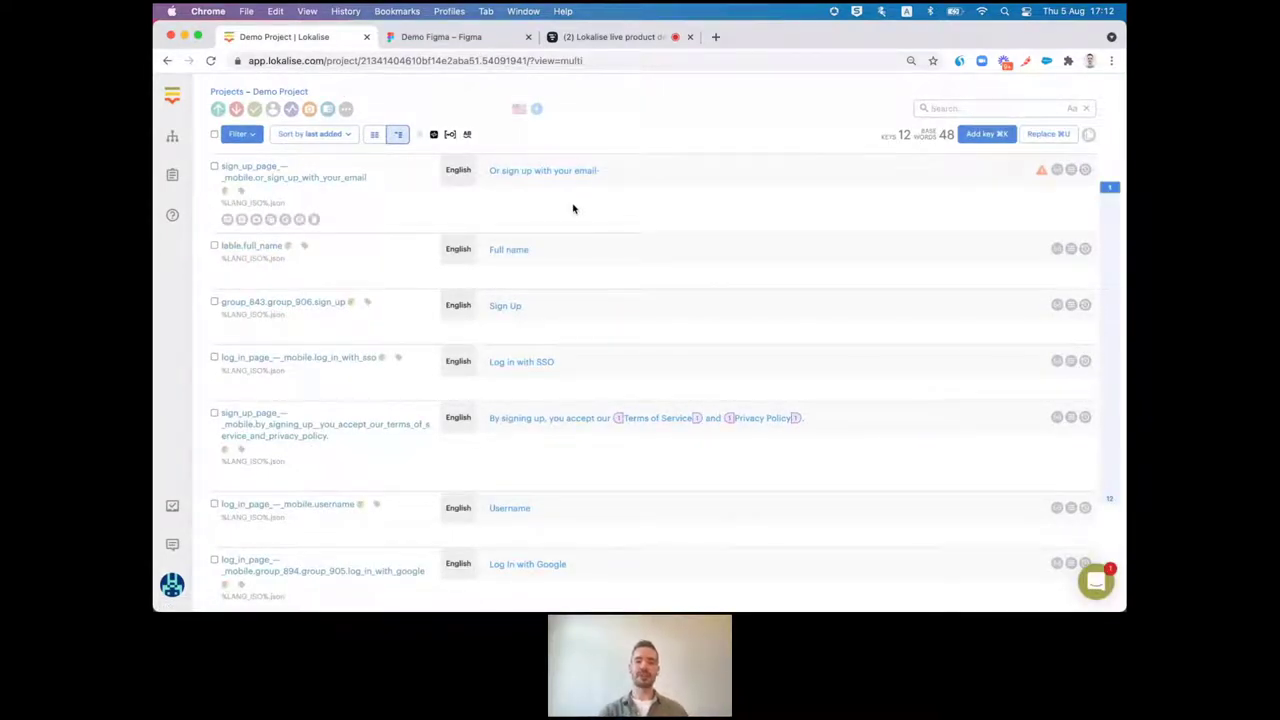
pyautogui.scroll(-5, 573, 208)
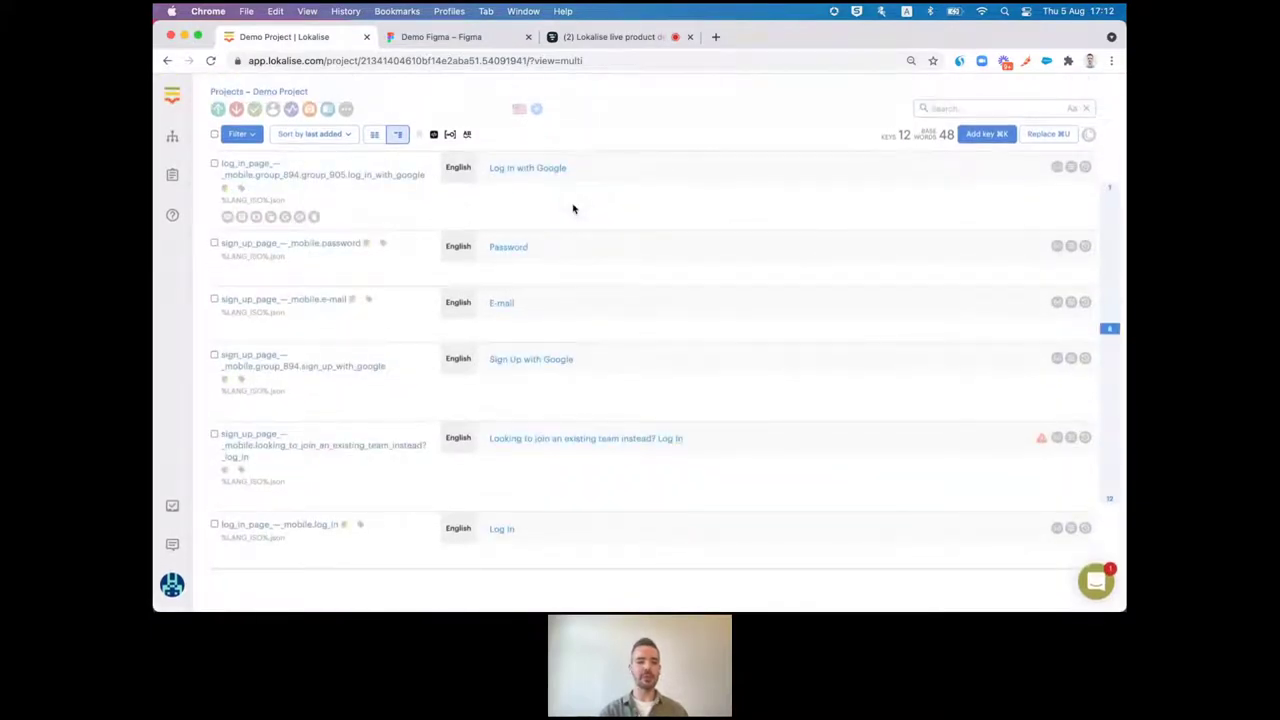
pyautogui.scroll(5, 572, 208)
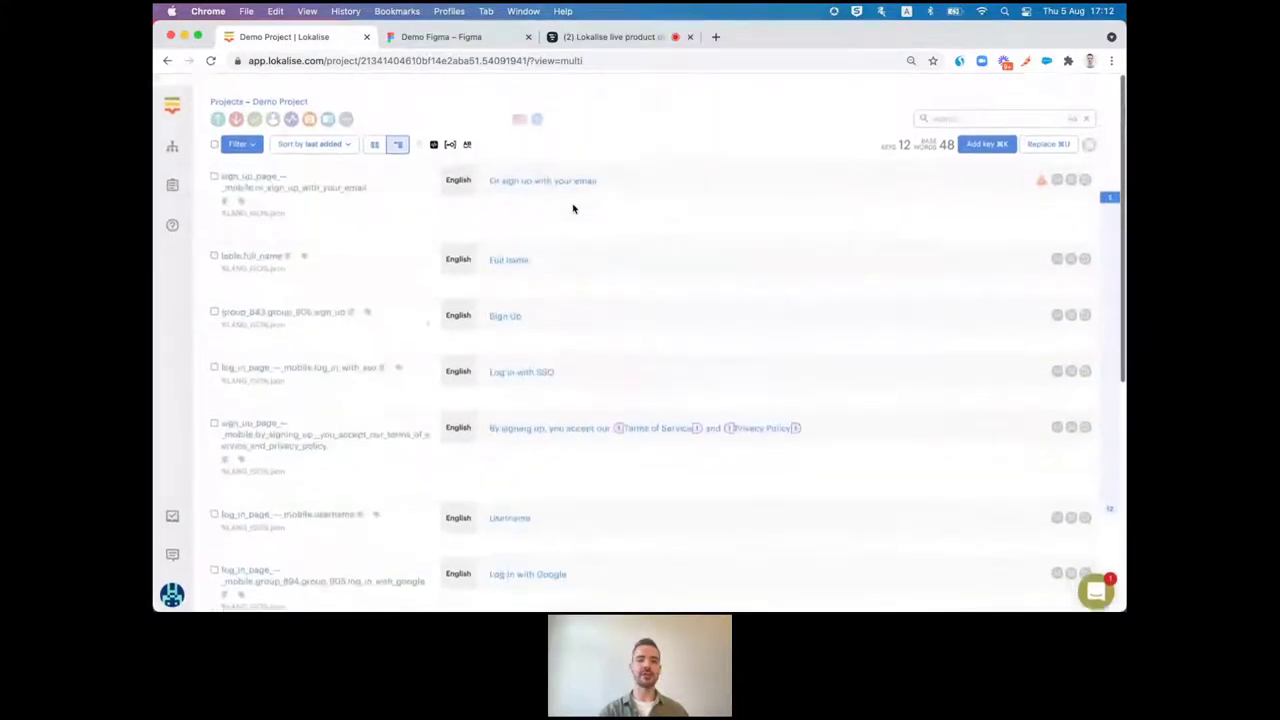
# Add French (fr), German (de) and Russian (ru) as languages of the Demo Project
pyautogui.click(537, 110)
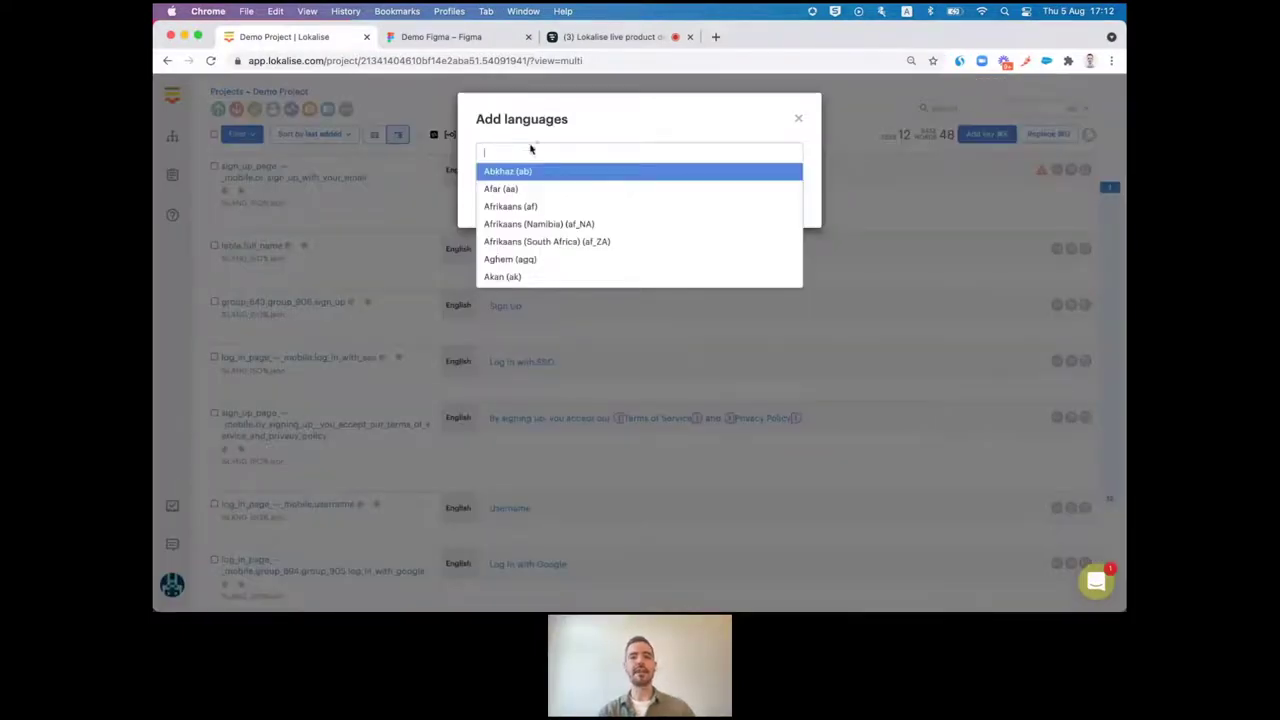
pyautogui.write('Frenhc')
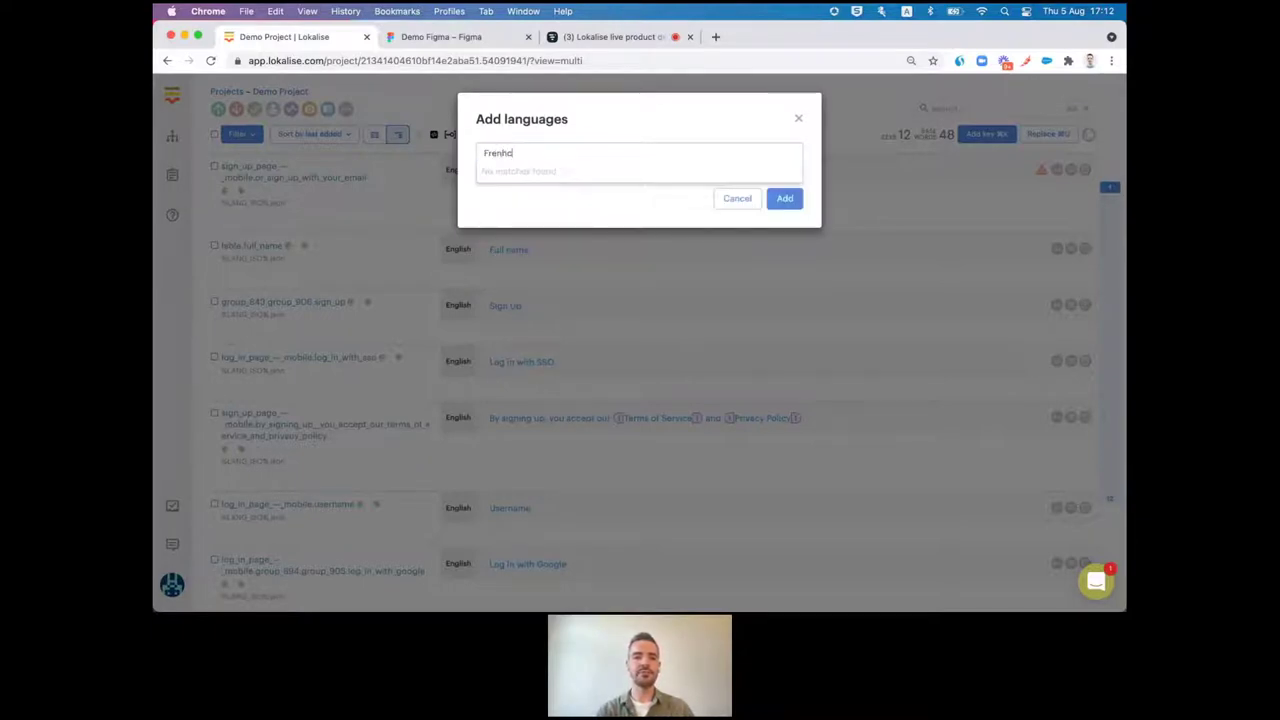
pyautogui.press('BackSpace')
pyautogui.press('BackSpace')
pyautogui.write('ch')
pyautogui.press('Return')
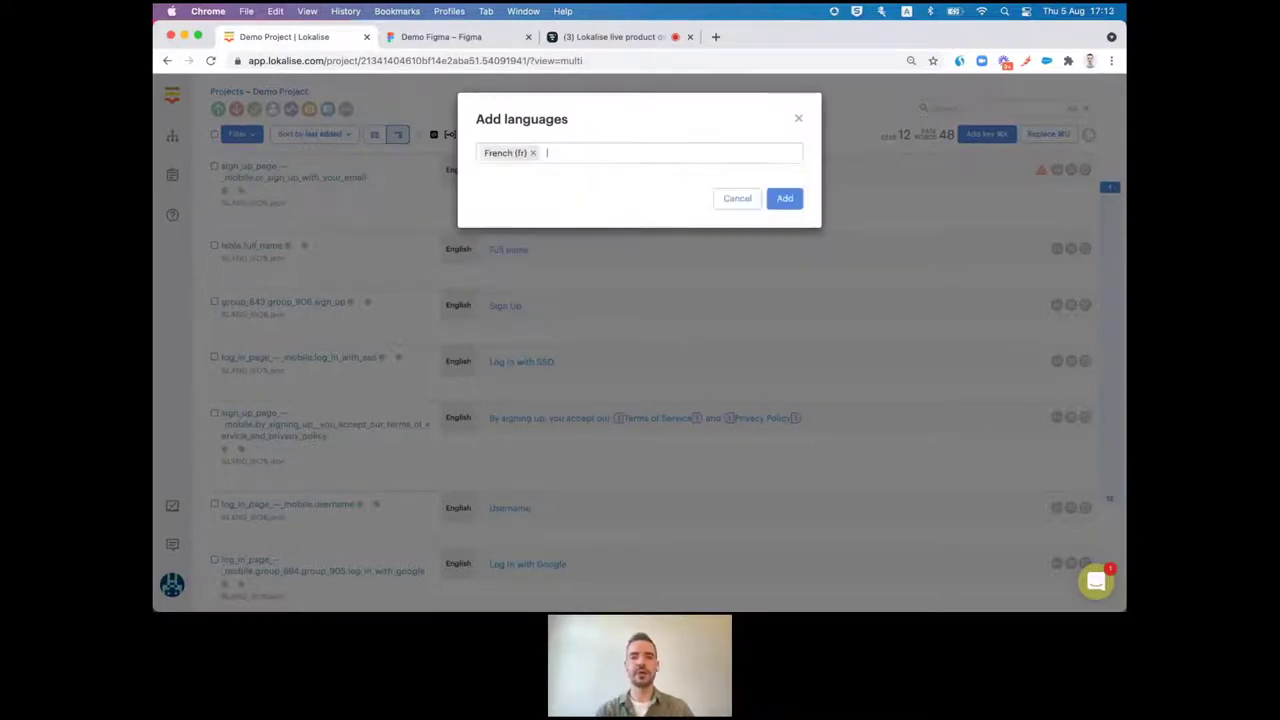
pyautogui.write('Germand')
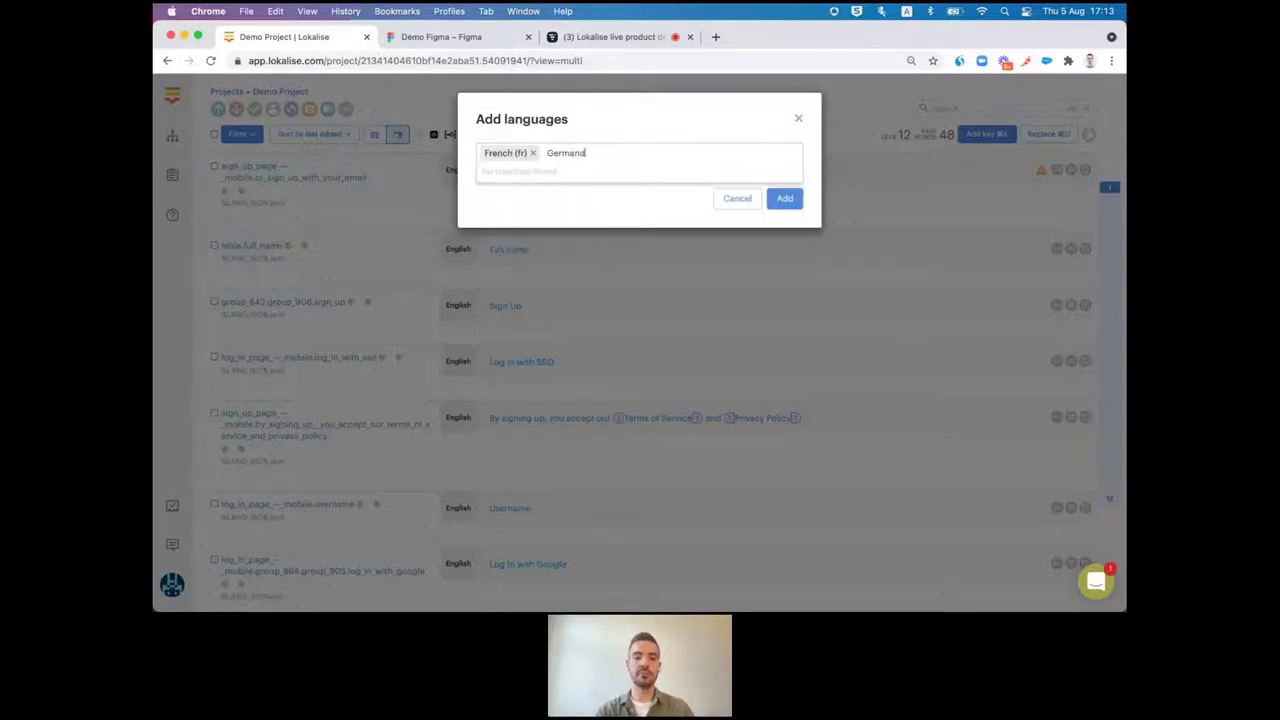
pyautogui.press('BackSpace')
pyautogui.press('Return')
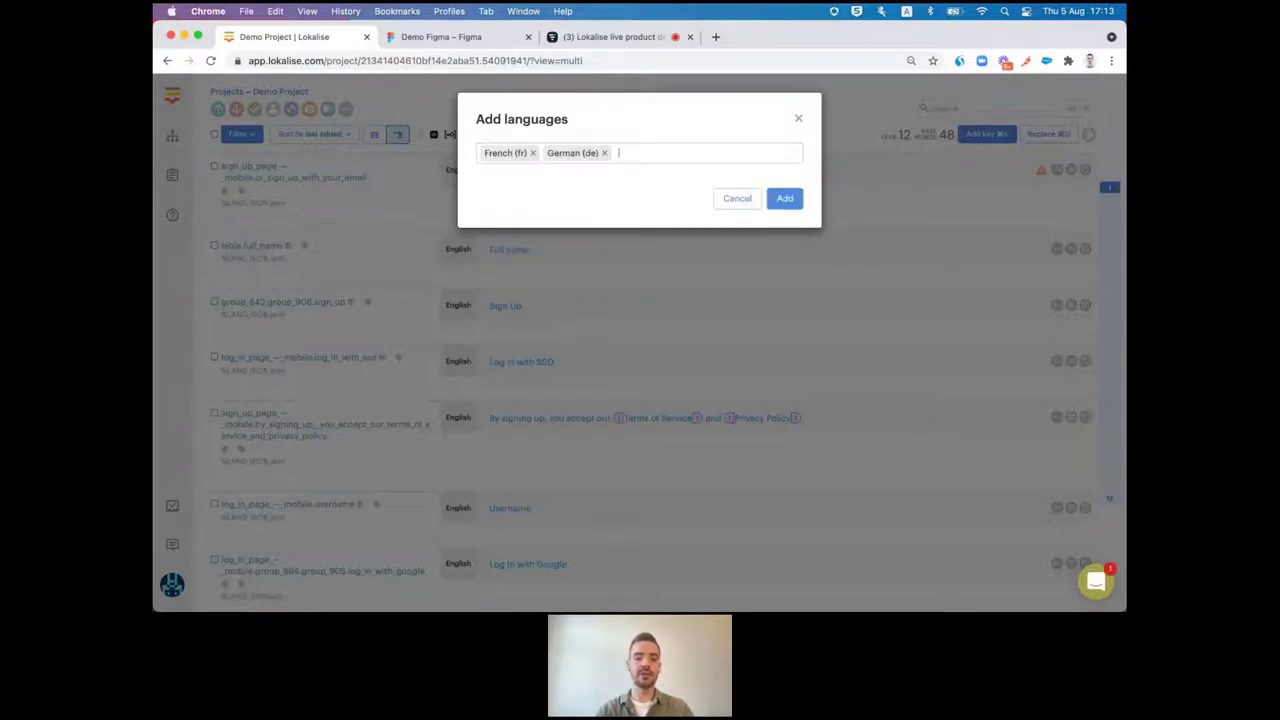
pyautogui.write('Russ')
pyautogui.press('Return')
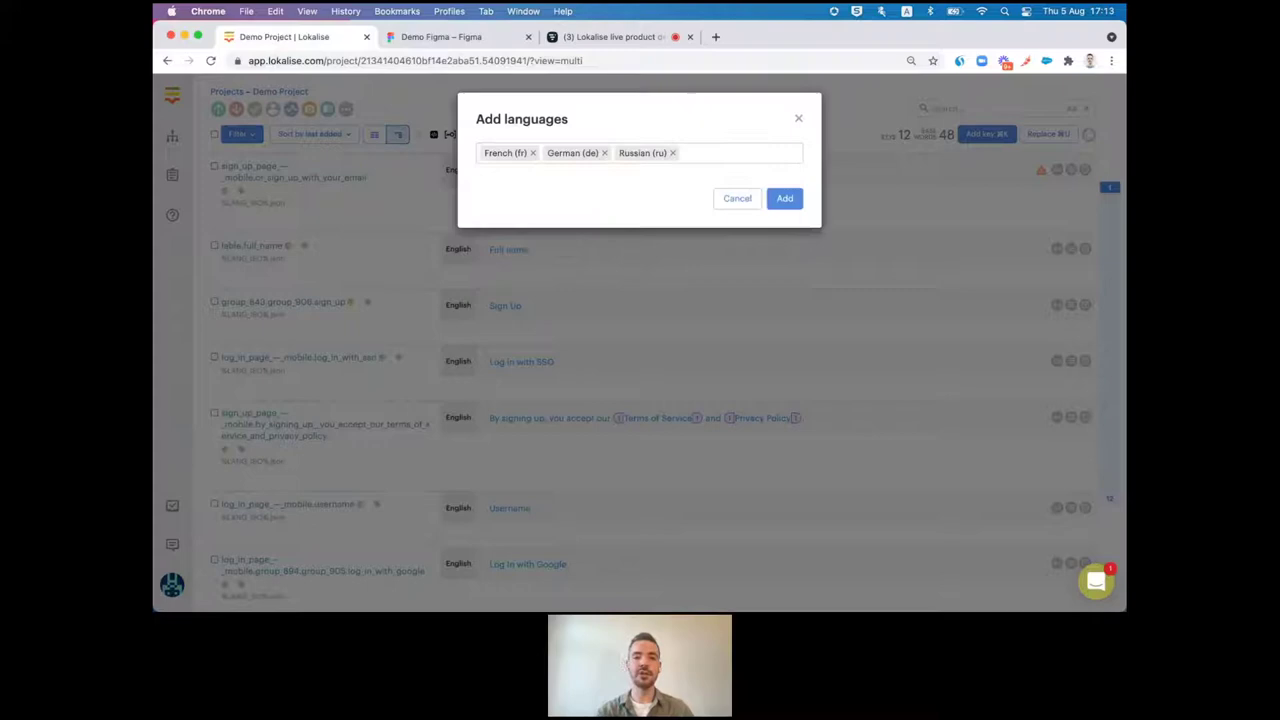
pyautogui.click(790, 203)
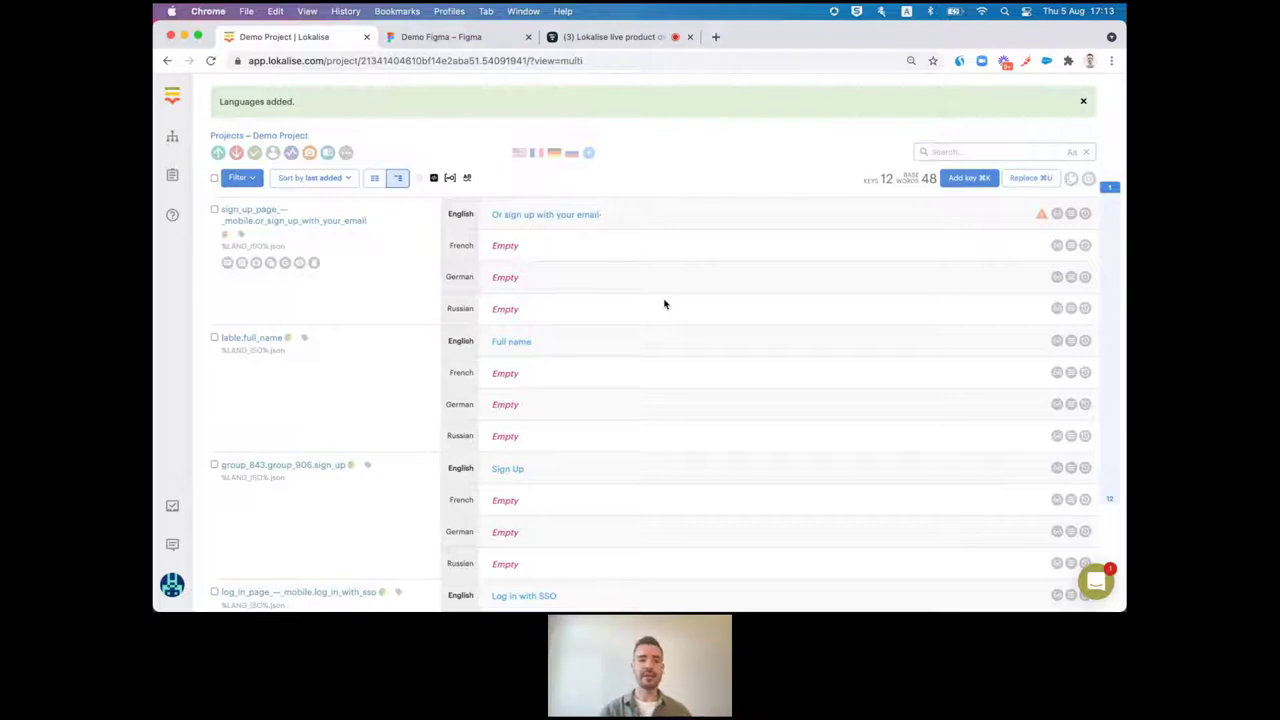
# Start adding a contributor to the project and select the existing translator team member
pyautogui.click(276, 155)
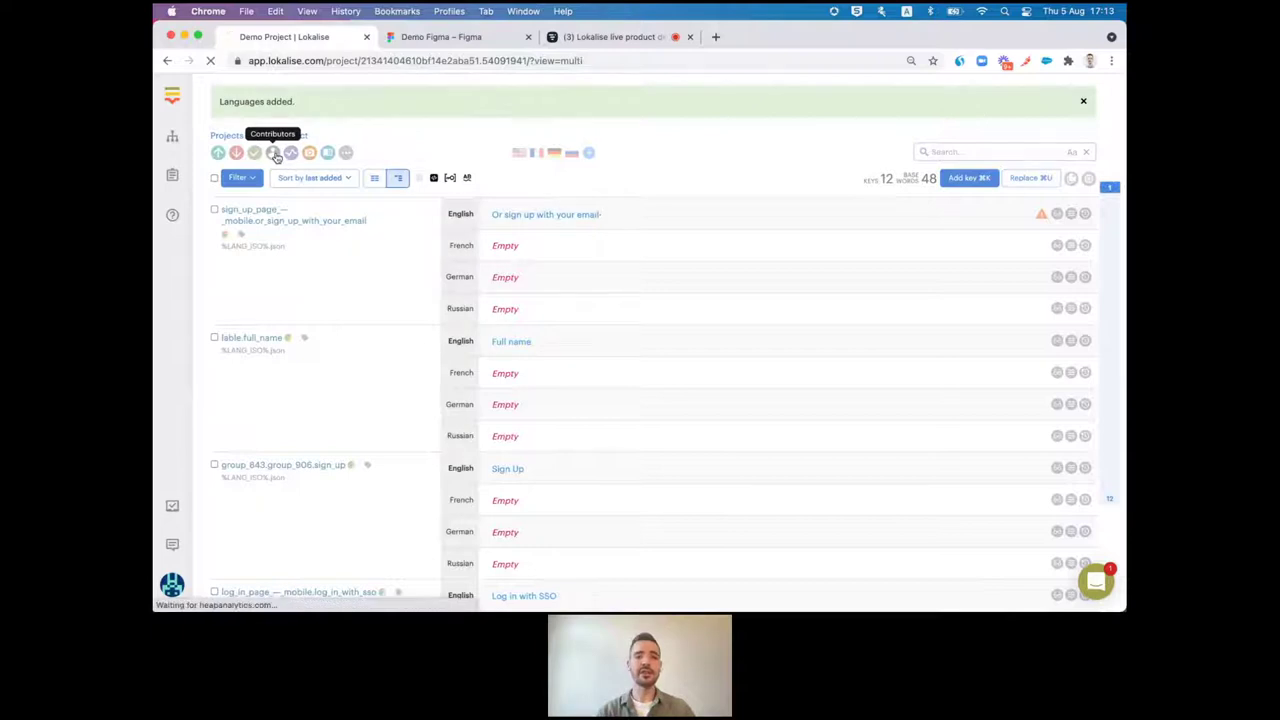
pyautogui.click(470, 340)
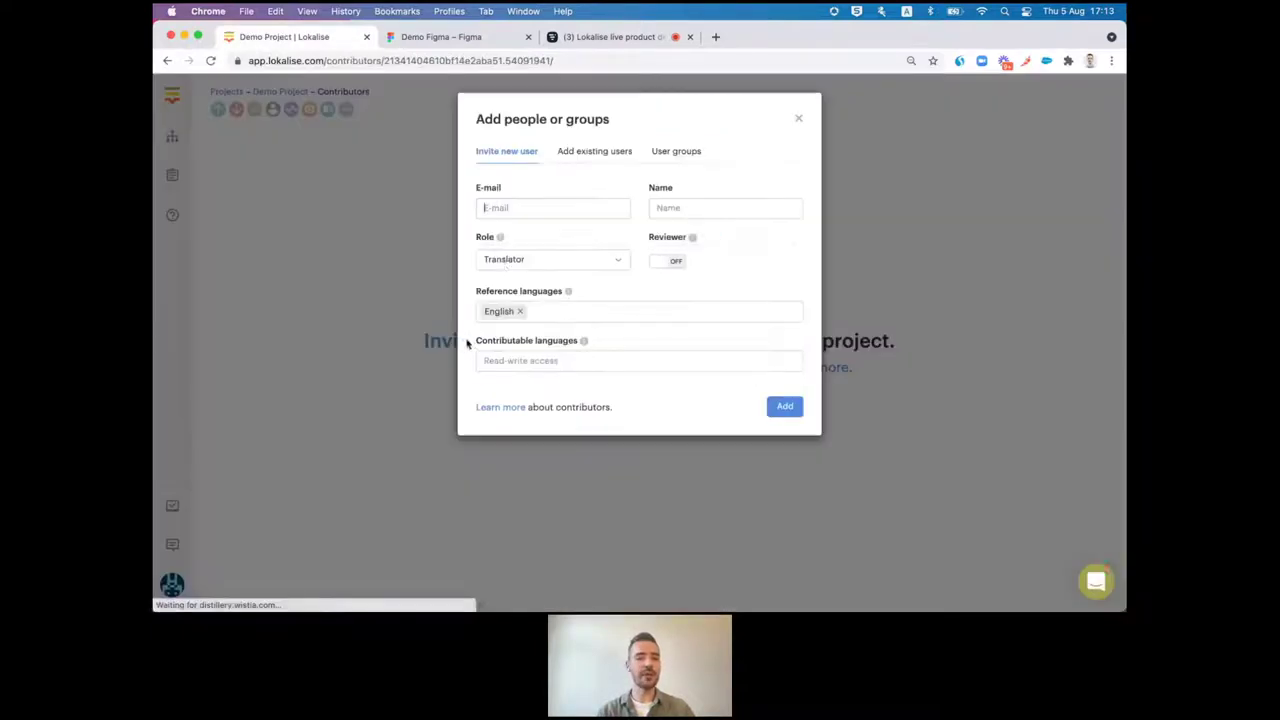
pyautogui.click(591, 153)
pyautogui.click(535, 216)
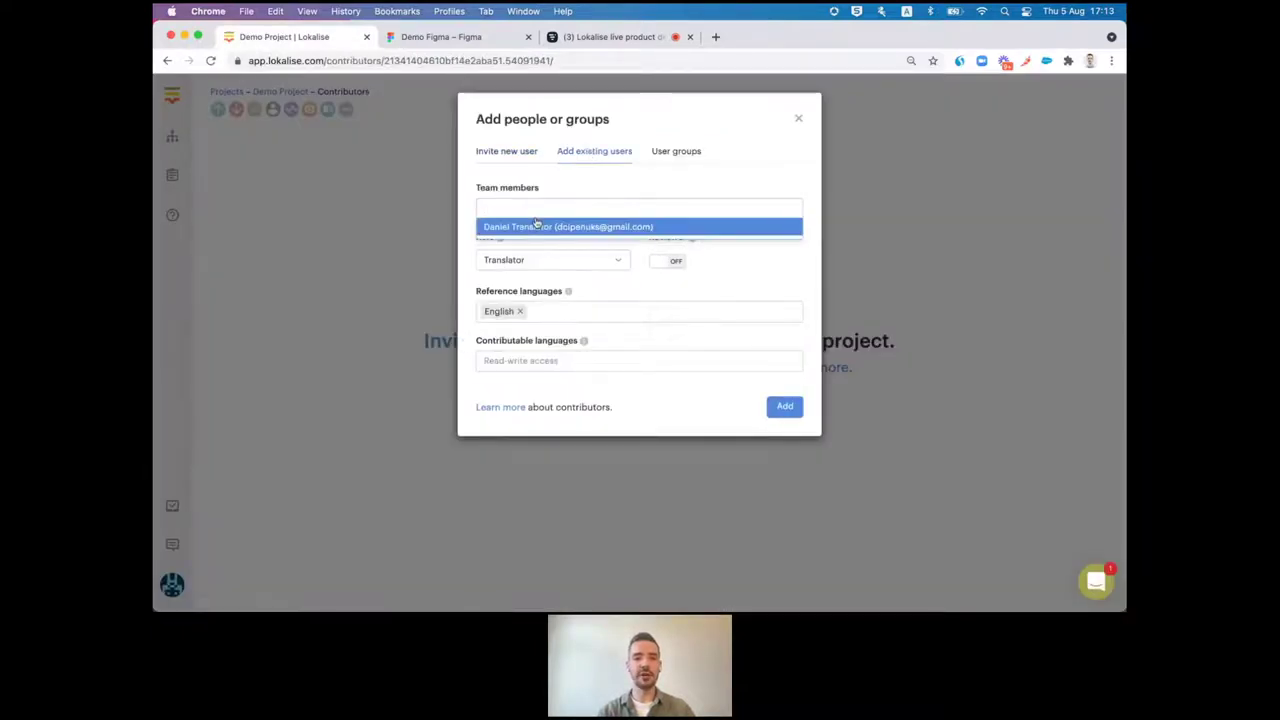
pyautogui.click(537, 223)
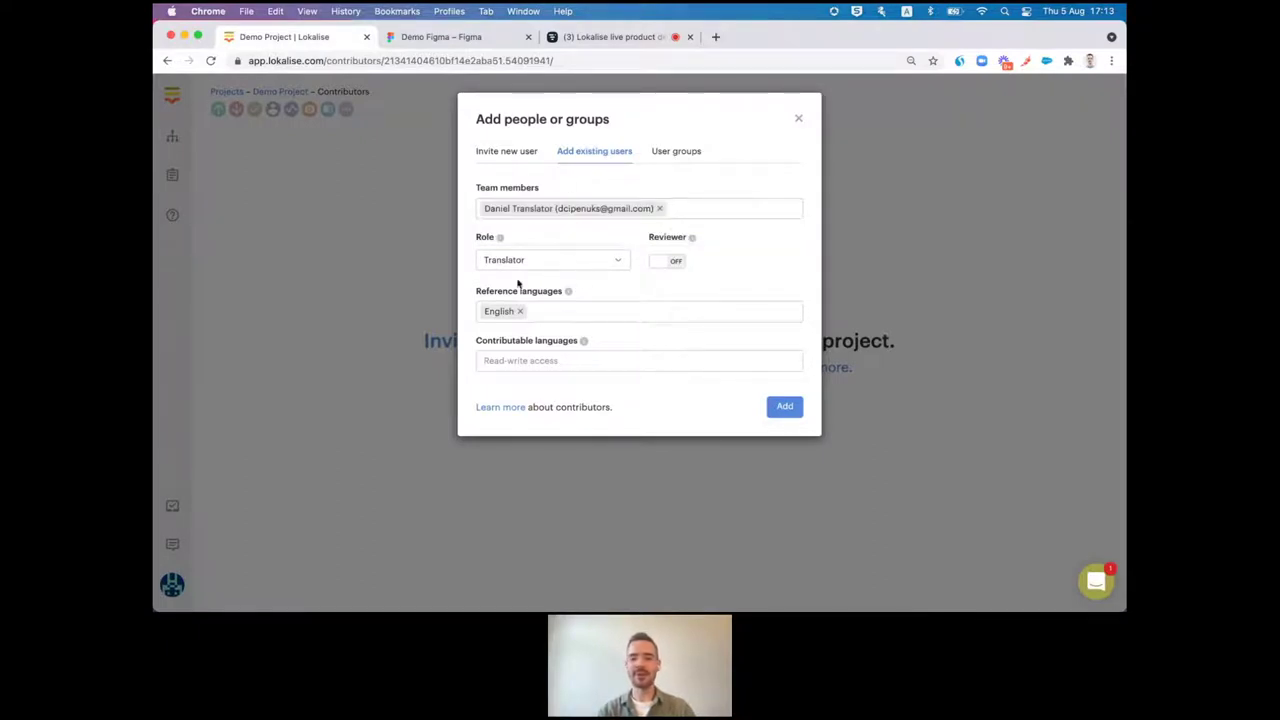
# Set the member's role to Translator and choose French as the contributable language
pyautogui.click(592, 261)
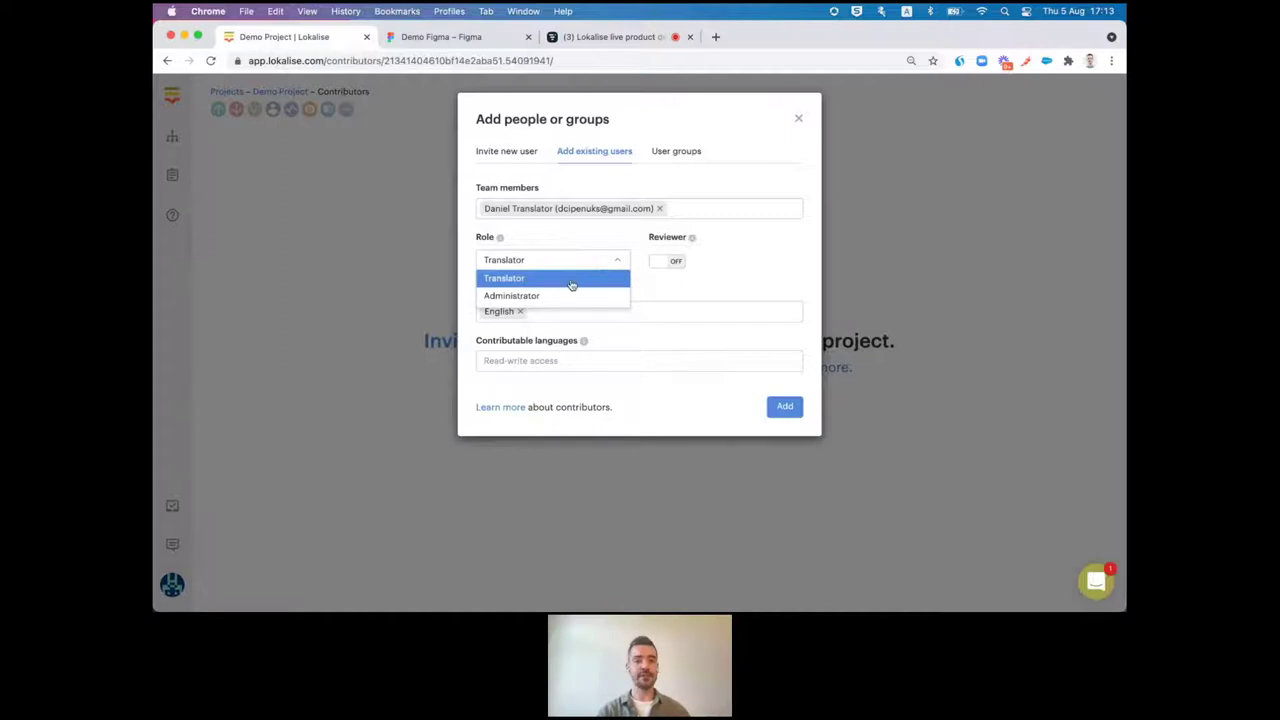
pyautogui.click(574, 282)
pyautogui.click(560, 358)
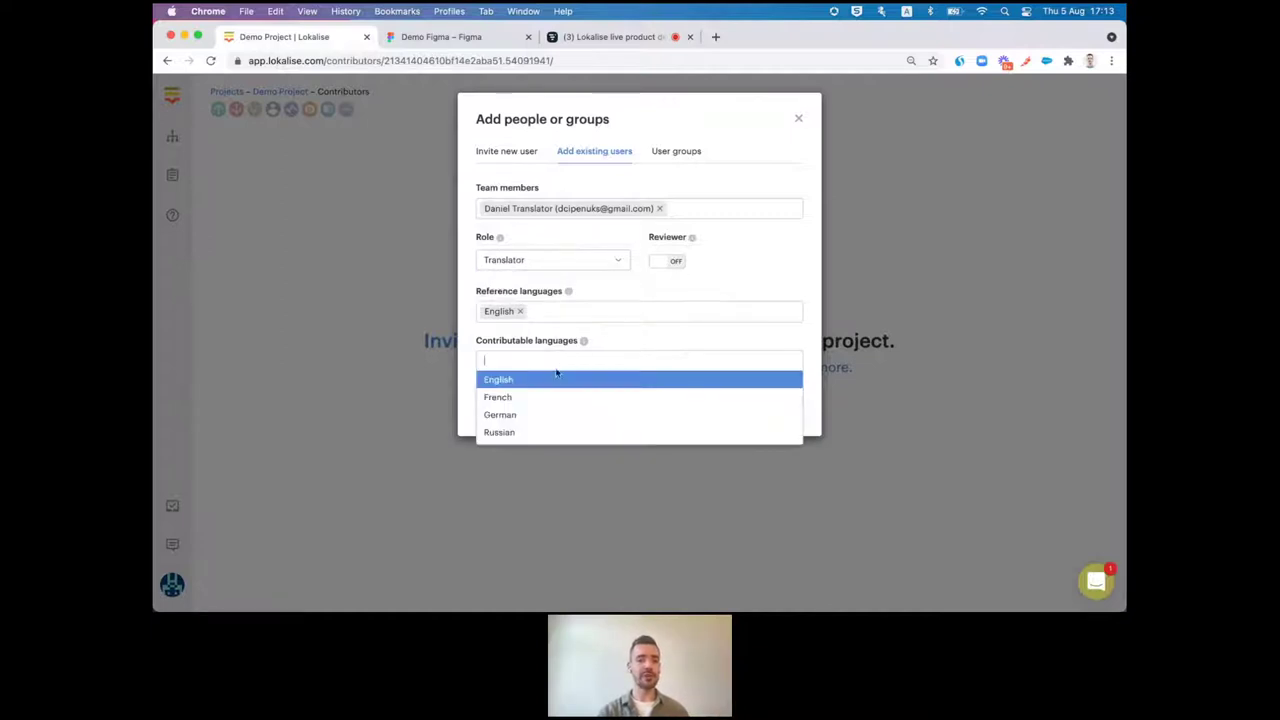
pyautogui.click(546, 398)
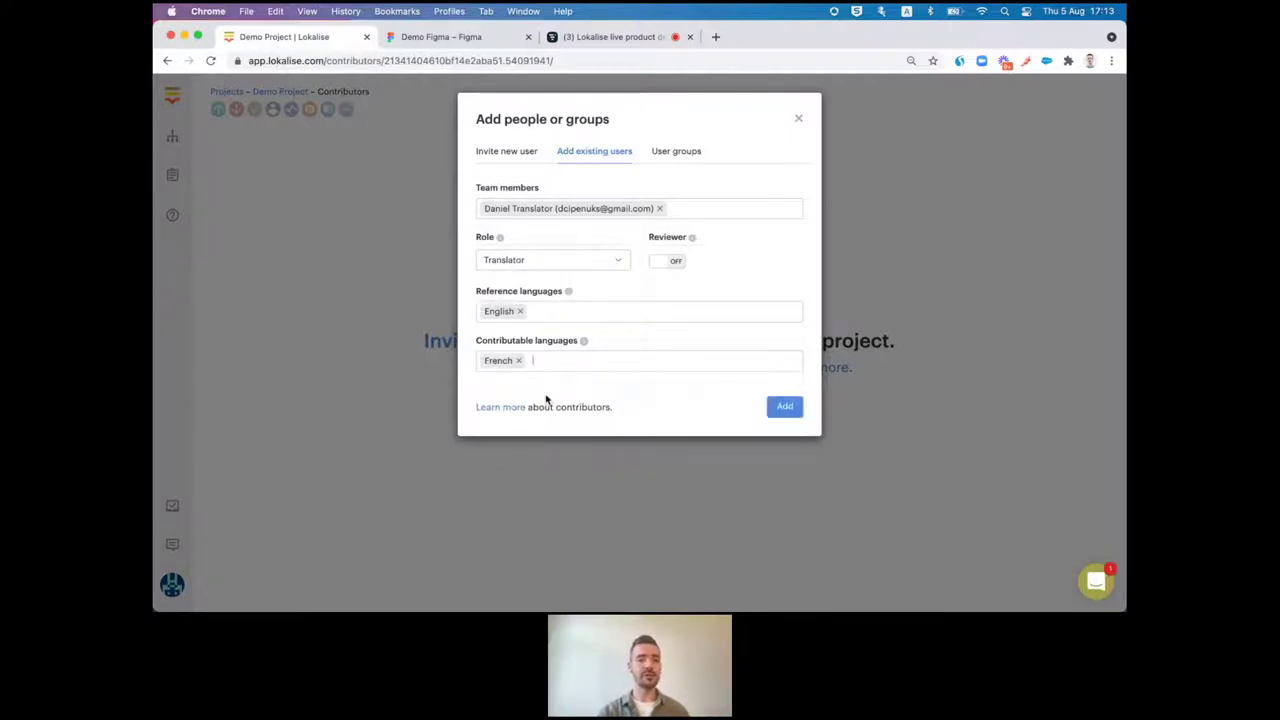
pyautogui.click(620, 260)
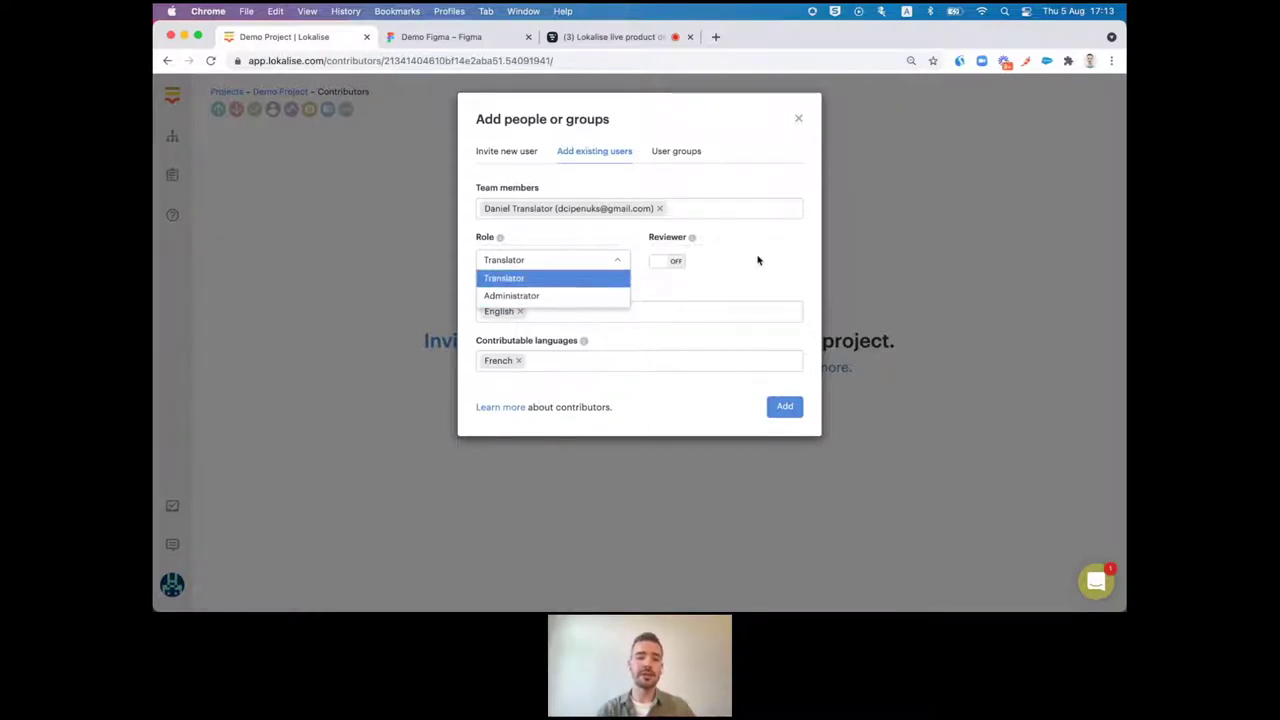
pyautogui.click(642, 288)
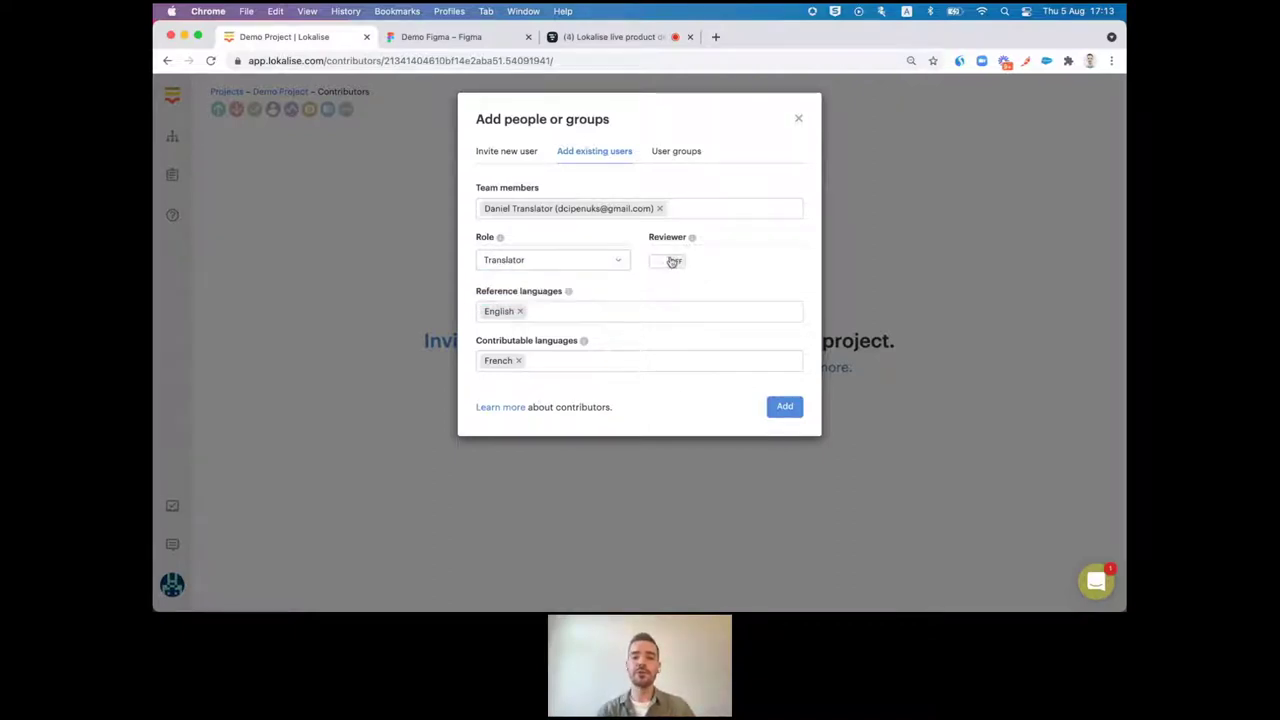
# Enable Reviewer for the selected member, set the role to Administrator and add them to the project
pyautogui.click(672, 261)
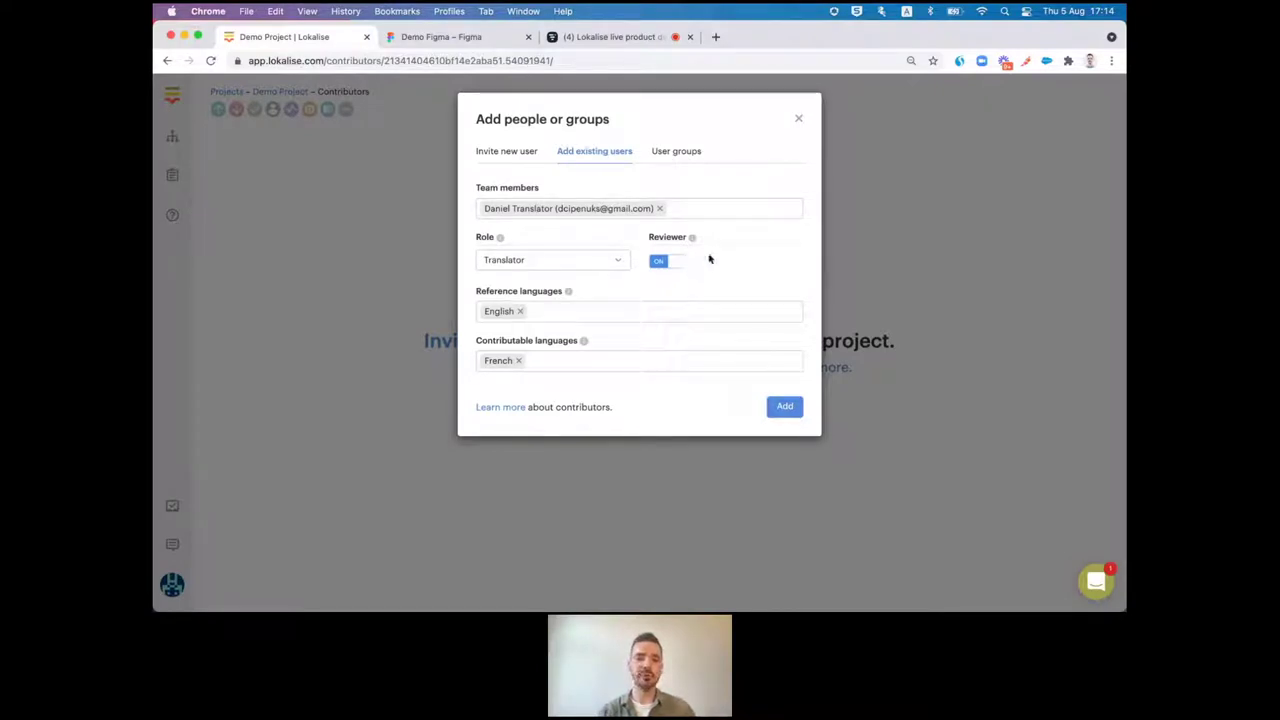
pyautogui.click(609, 262)
pyautogui.click(568, 294)
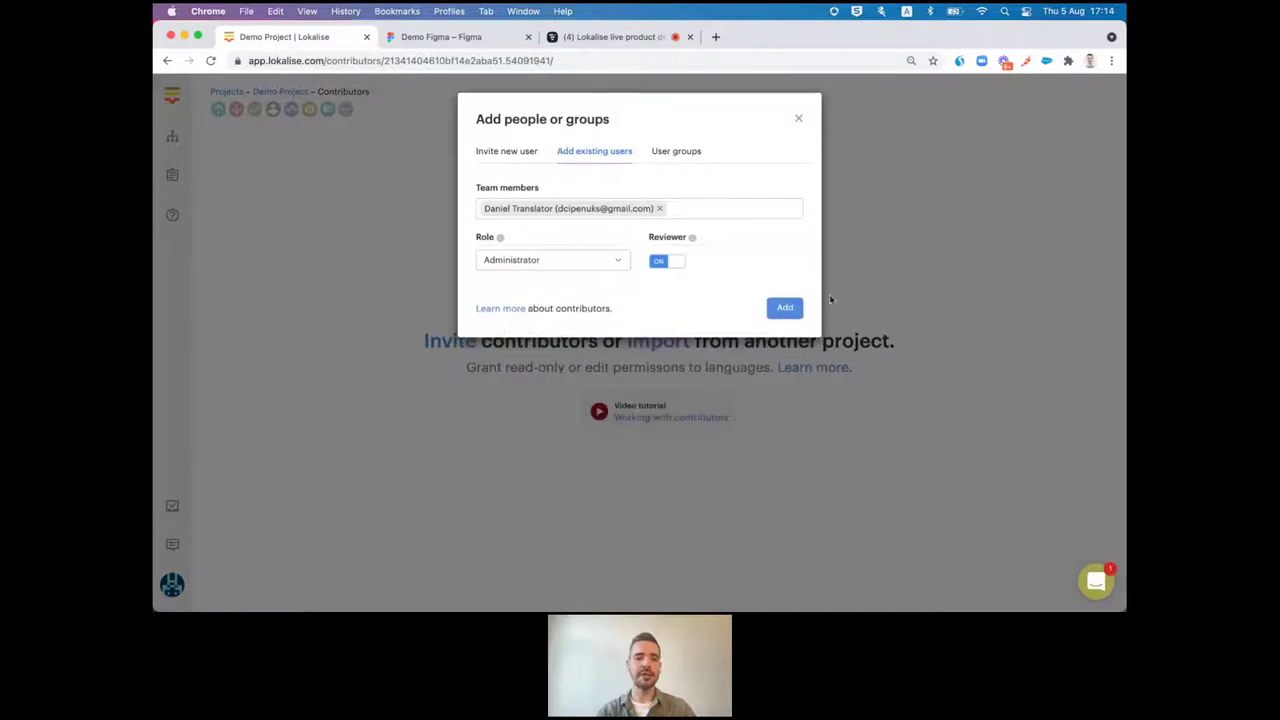
pyautogui.click(790, 311)
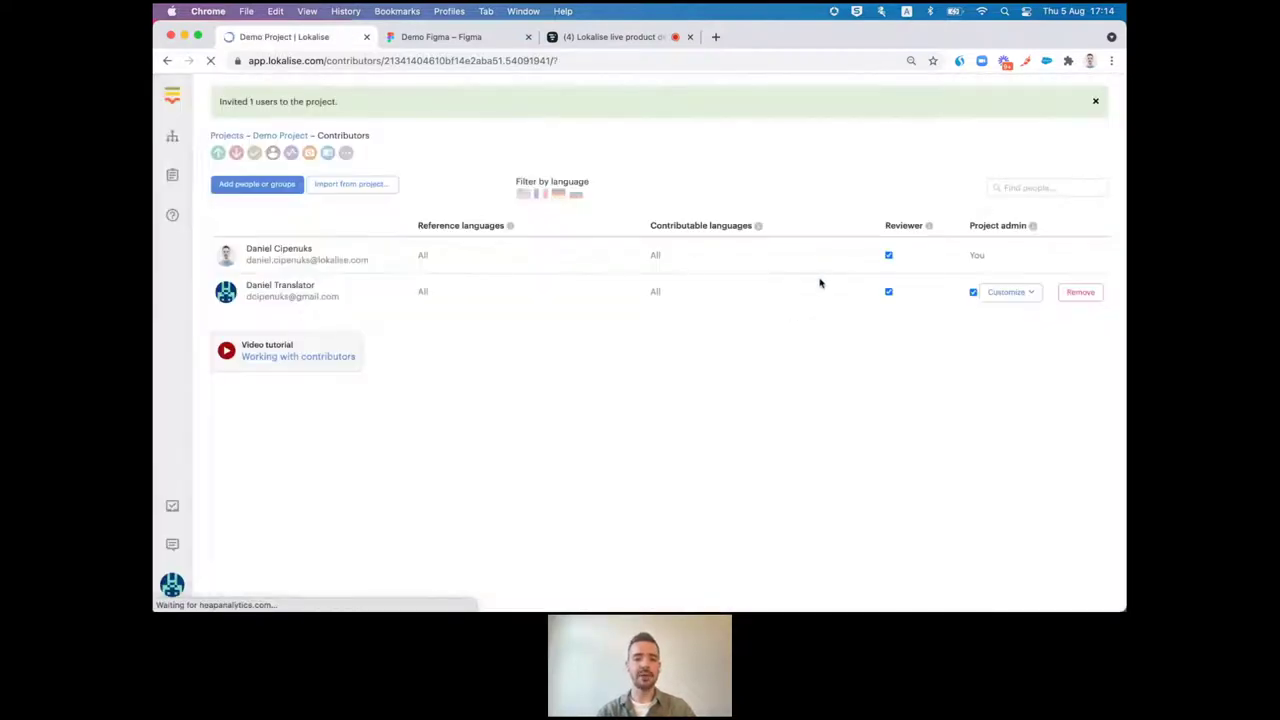
# Review the customizable admin permissions of the added contributor, and return to the Demo Project's editor
pyautogui.click(1012, 291)
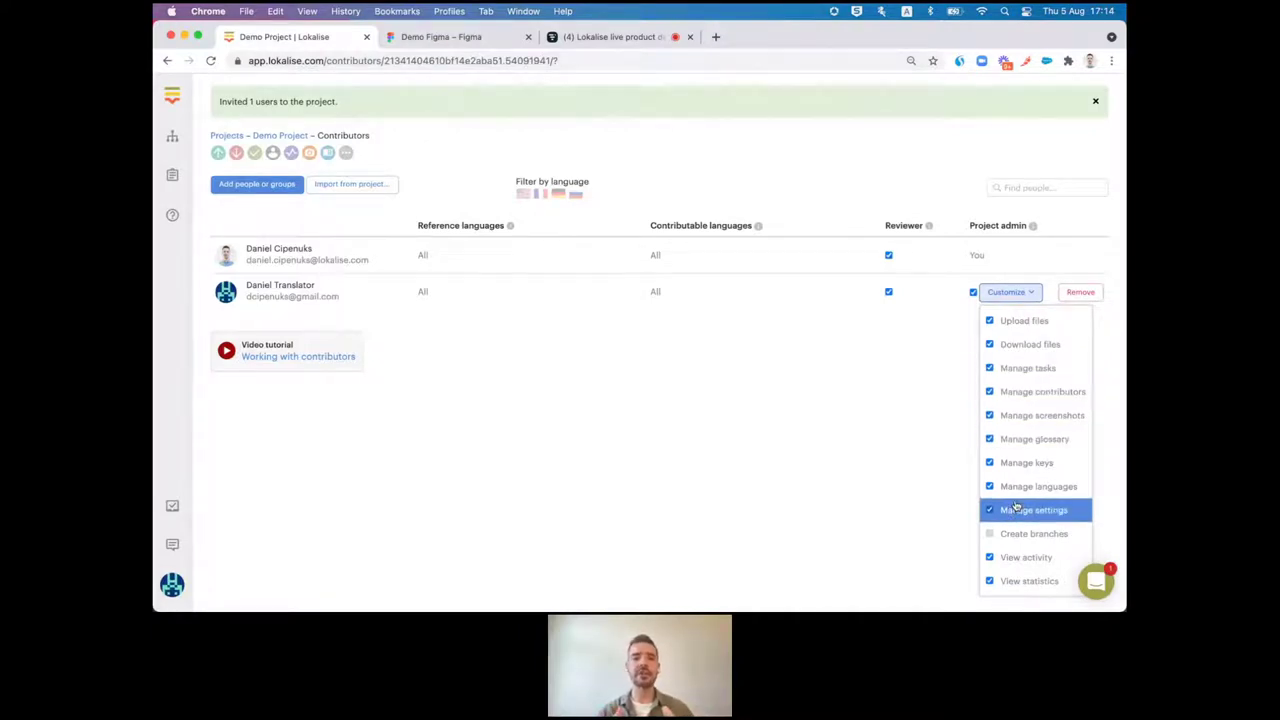
pyautogui.click(809, 407)
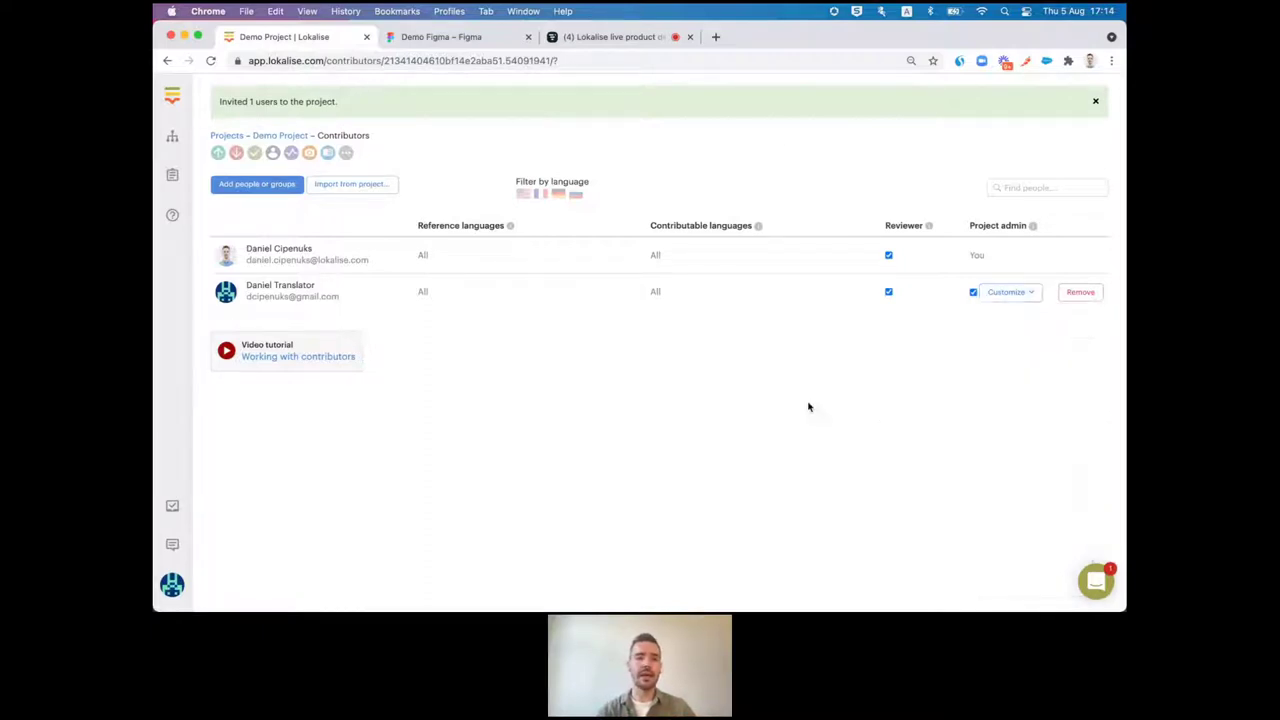
pyautogui.click(297, 138)
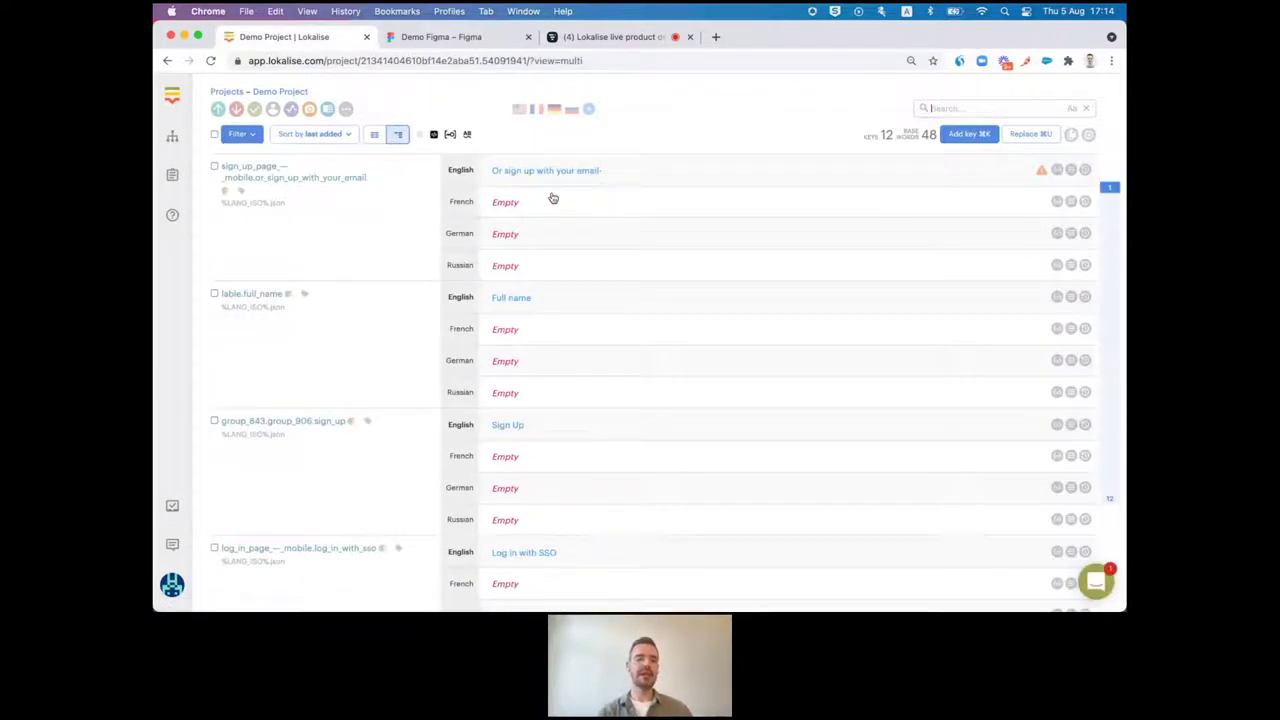
# Start a first glossary term named Lokalise with the general description "Company name"
pyautogui.click(328, 110)
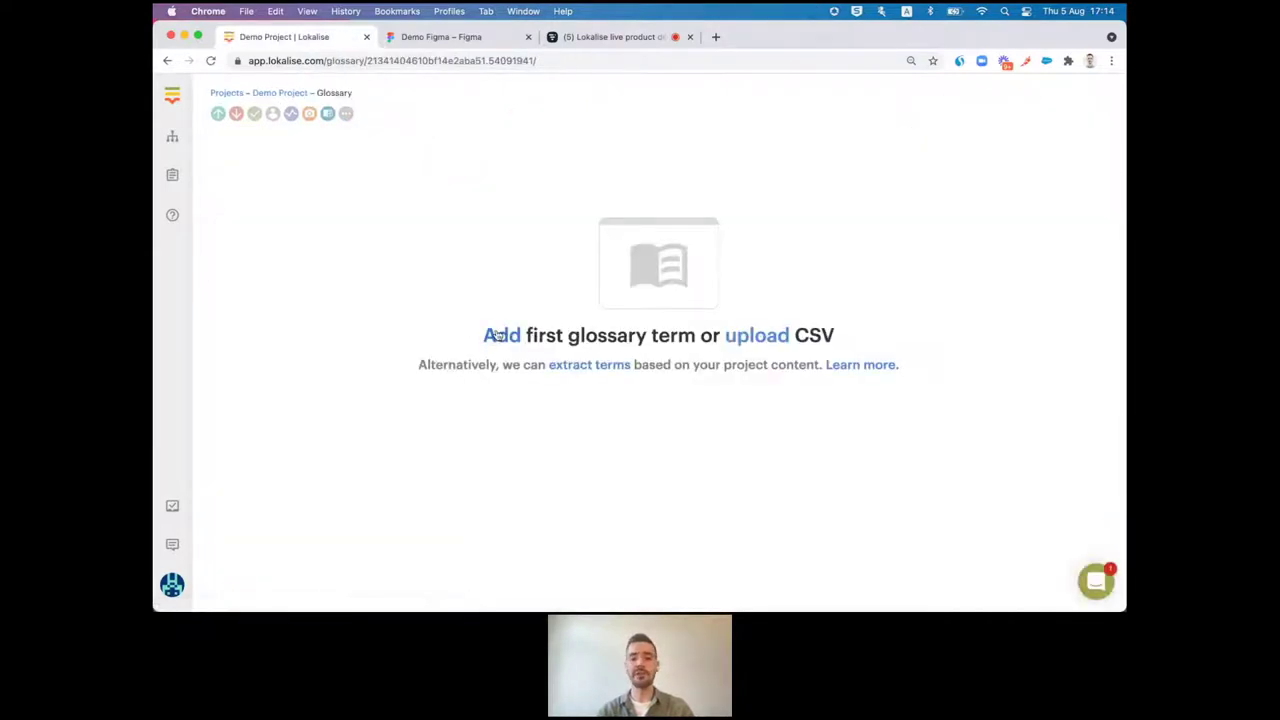
pyautogui.click(500, 335)
pyautogui.click(456, 207)
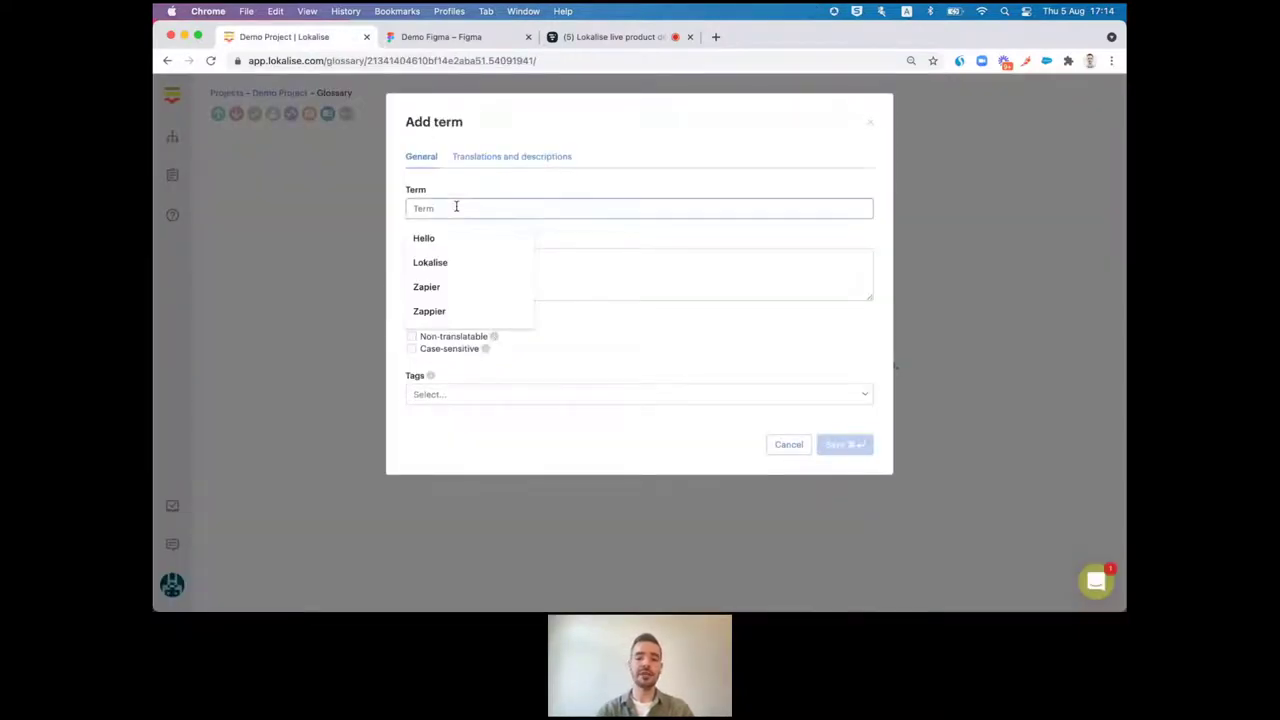
pyautogui.write('Lokalise')
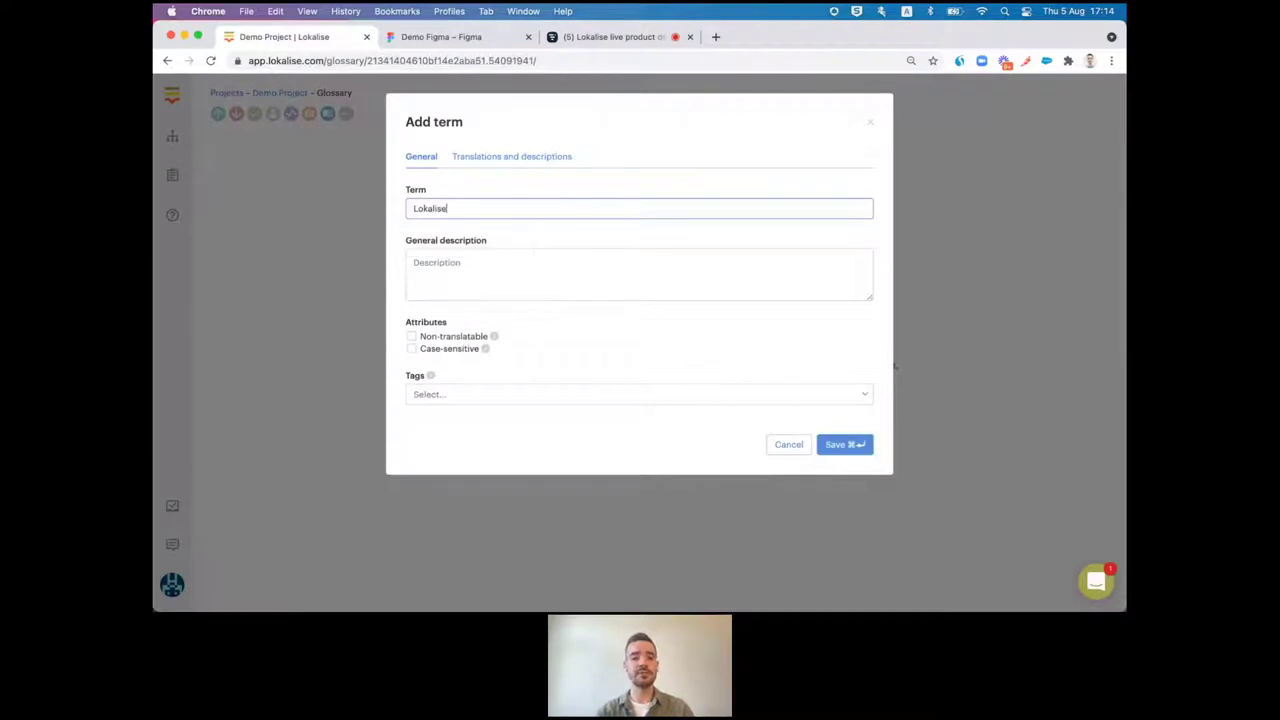
pyautogui.click(480, 268)
pyautogui.write('Company name')
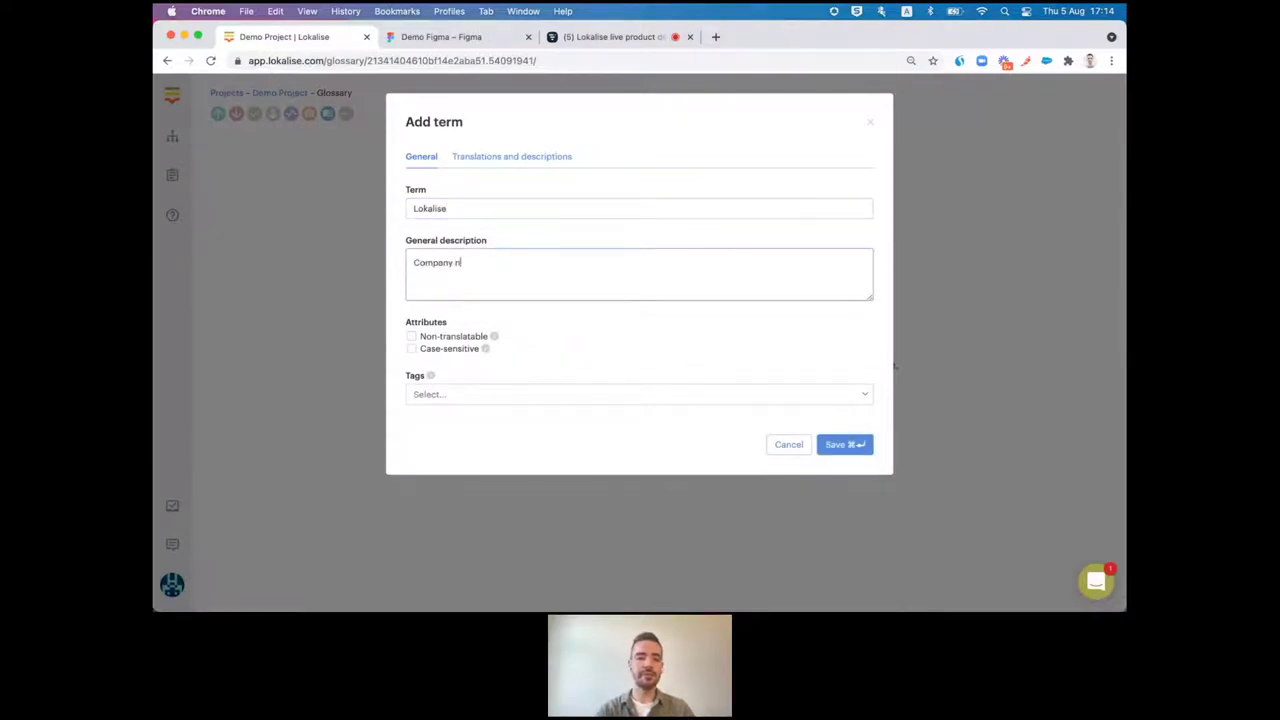
# Check the term's per-language translation fields, then mark it as non-translatable and case-sensitive and save it
pyautogui.click(494, 163)
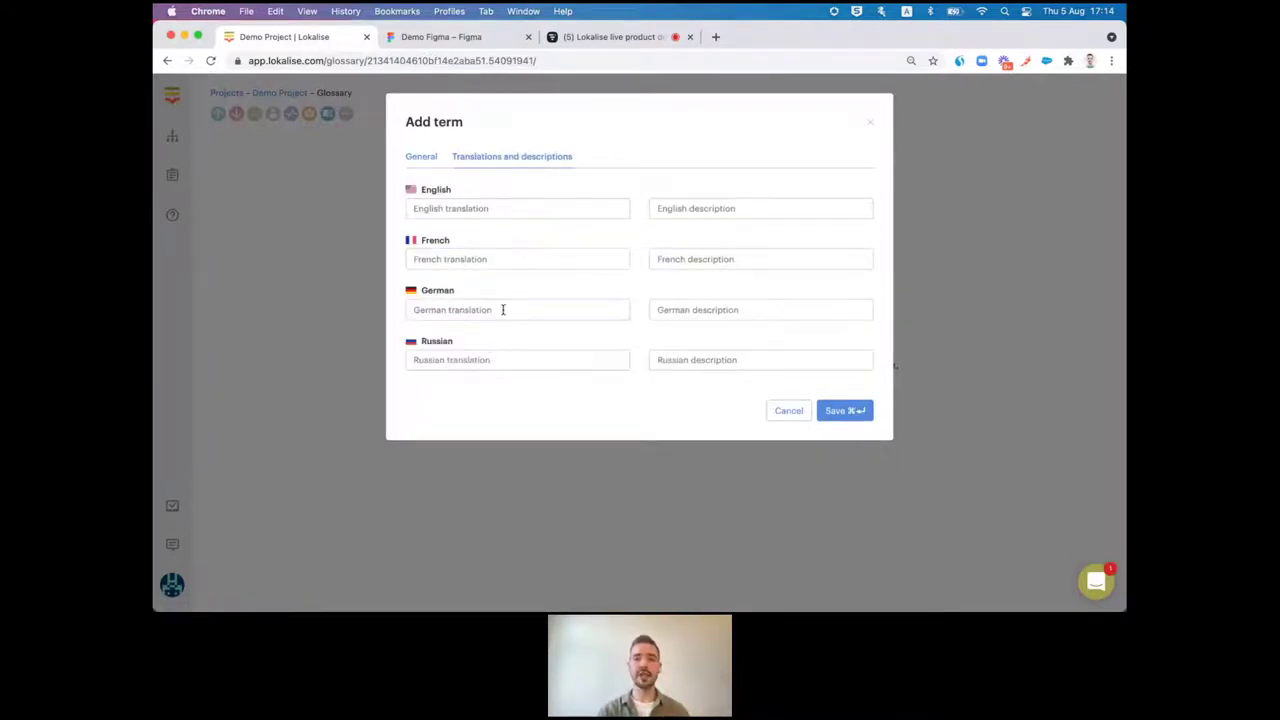
pyautogui.click(422, 157)
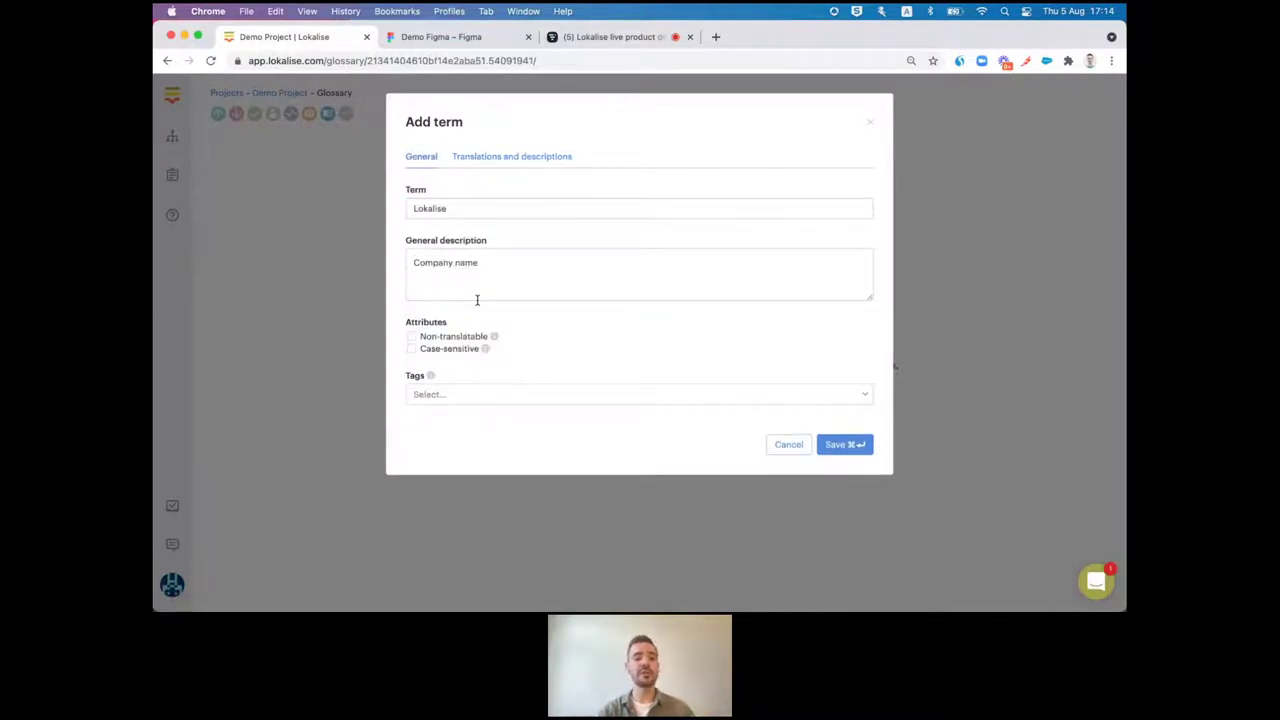
pyautogui.click(411, 336)
pyautogui.click(411, 348)
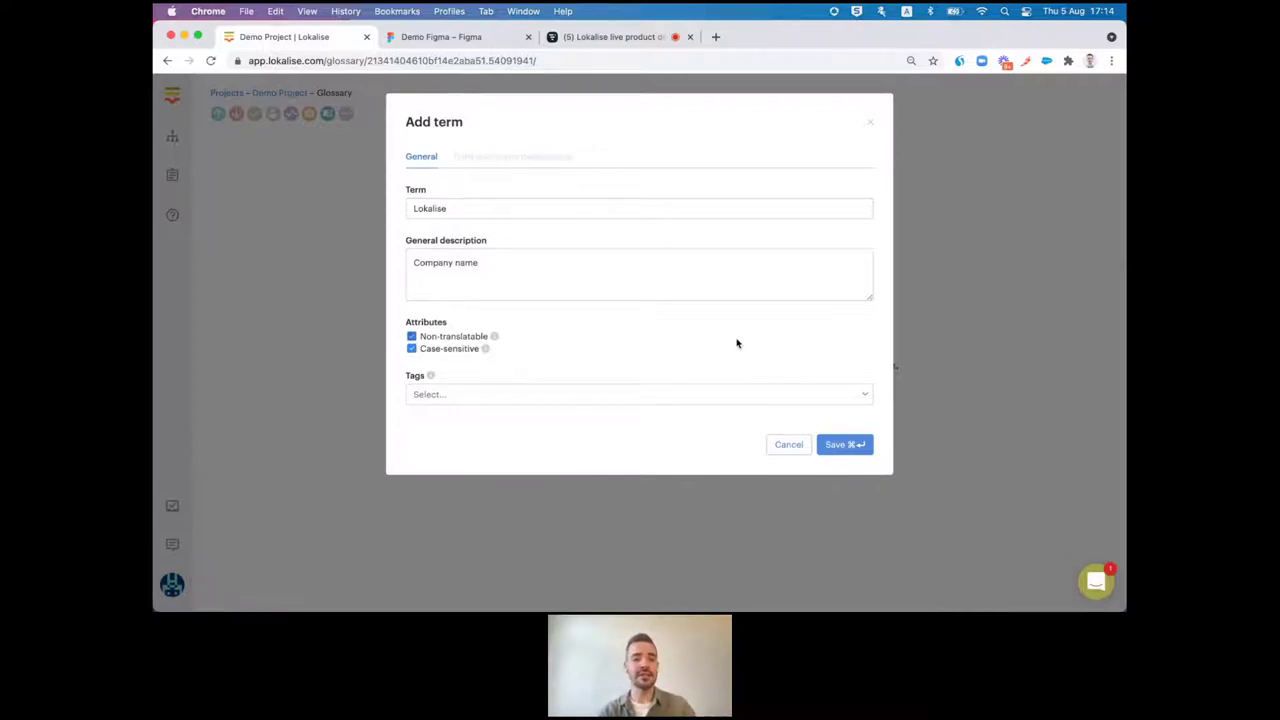
pyautogui.click(847, 446)
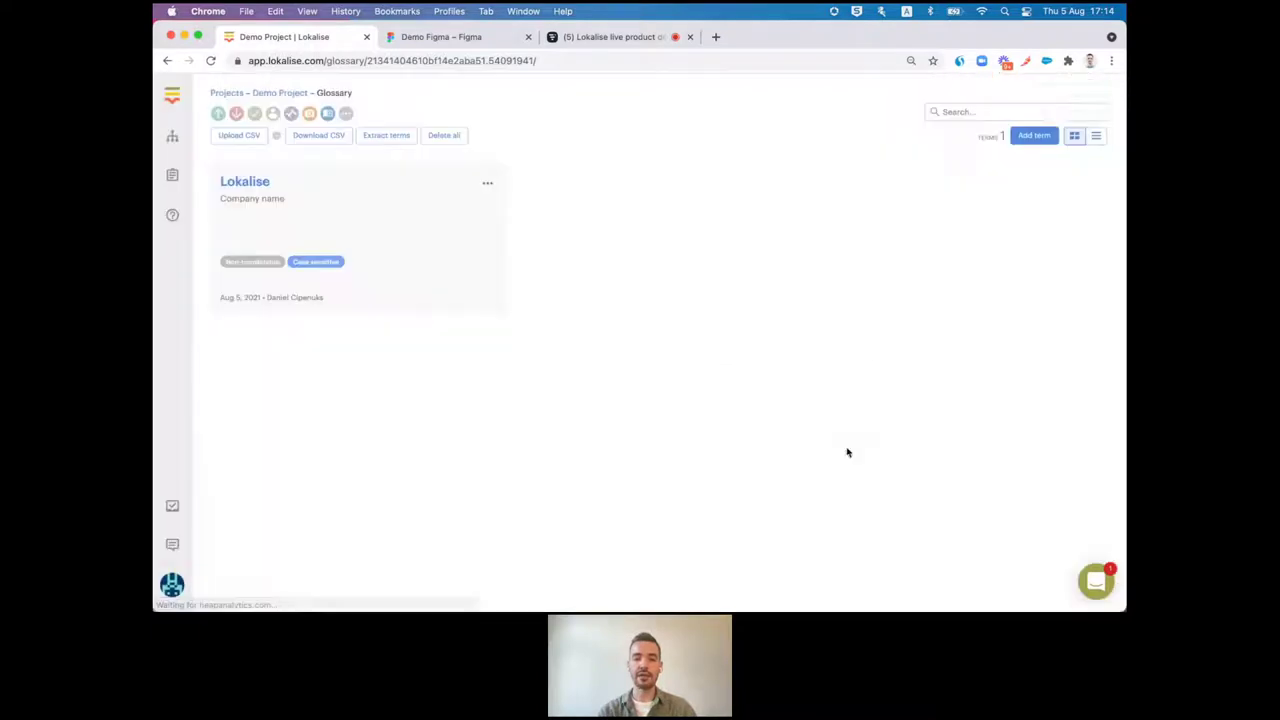
# Return to the Demo Project's editor and look through the untranslated keys
pyautogui.click(299, 97)
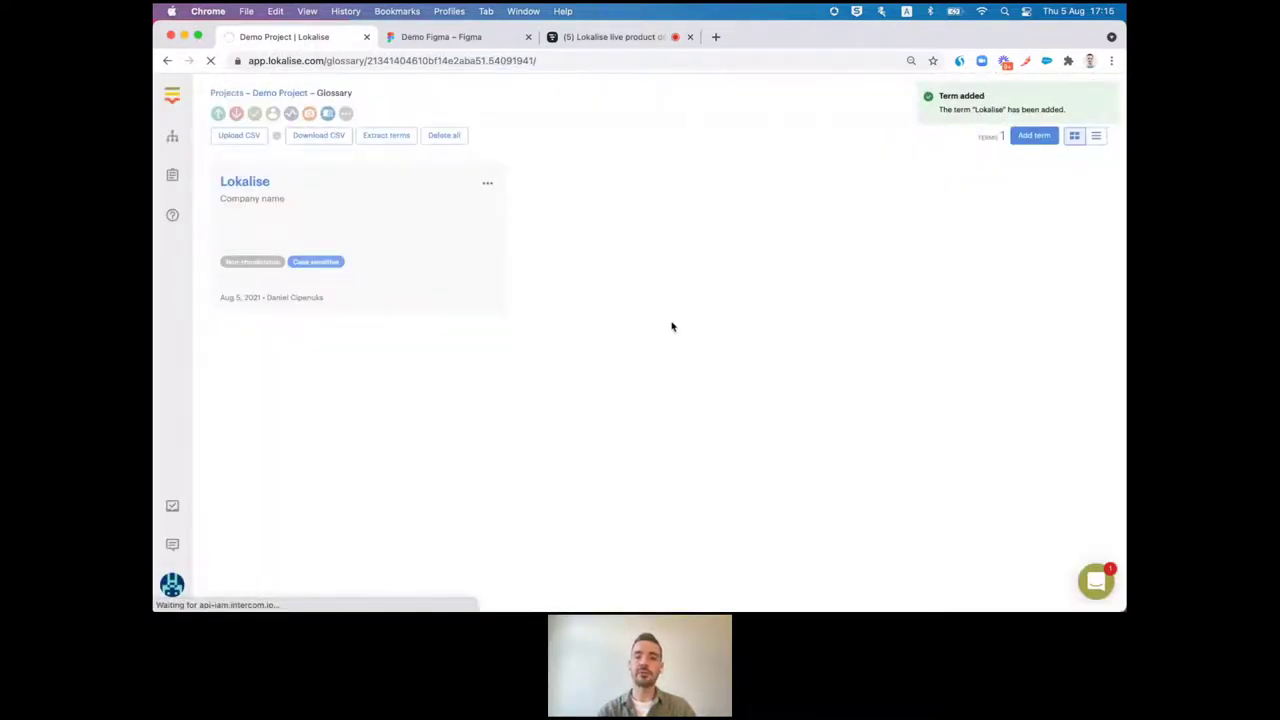
pyautogui.scroll(-6, 672, 326)
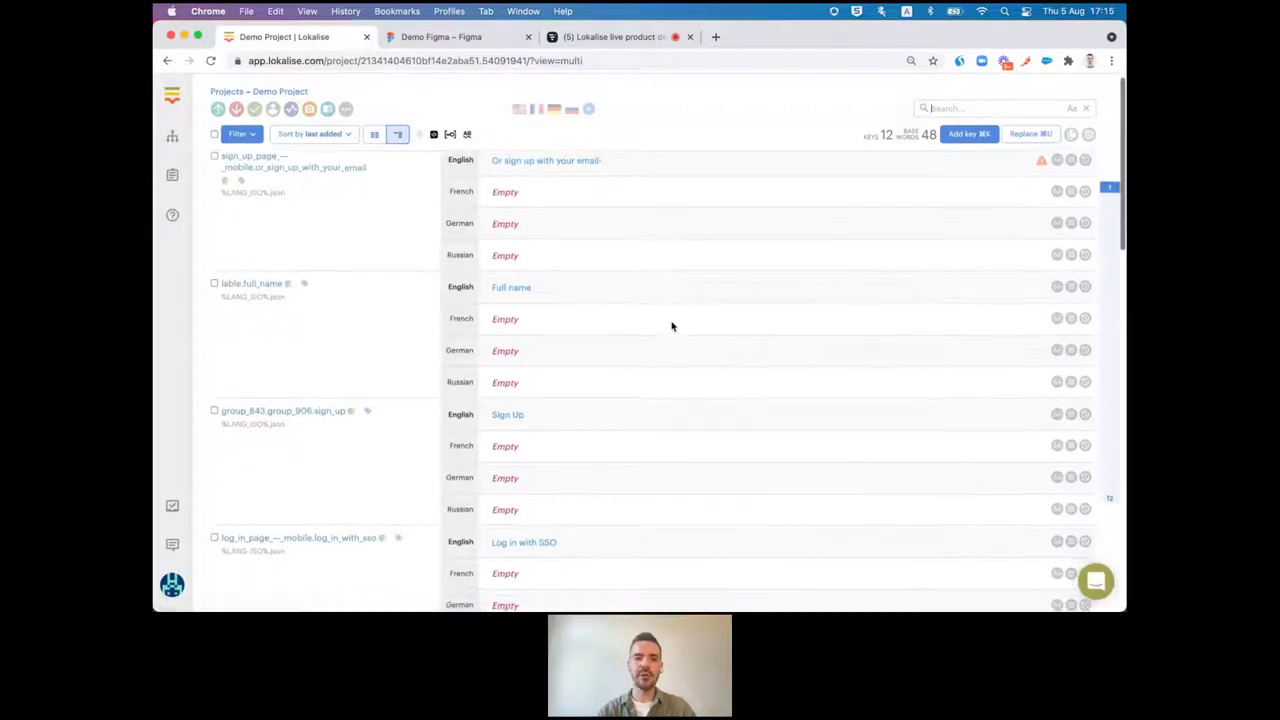
pyautogui.scroll(-10, 672, 326)
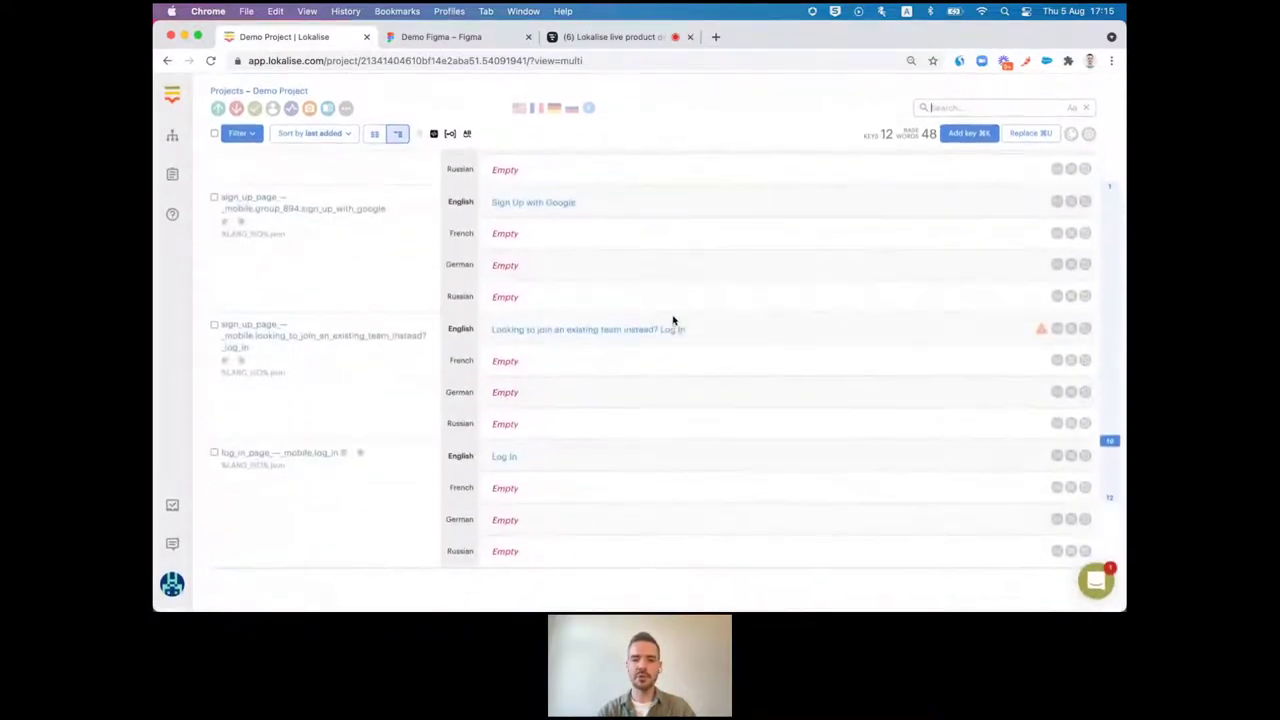
pyautogui.scroll(6, 677, 278)
pyautogui.scroll(8, 677, 278)
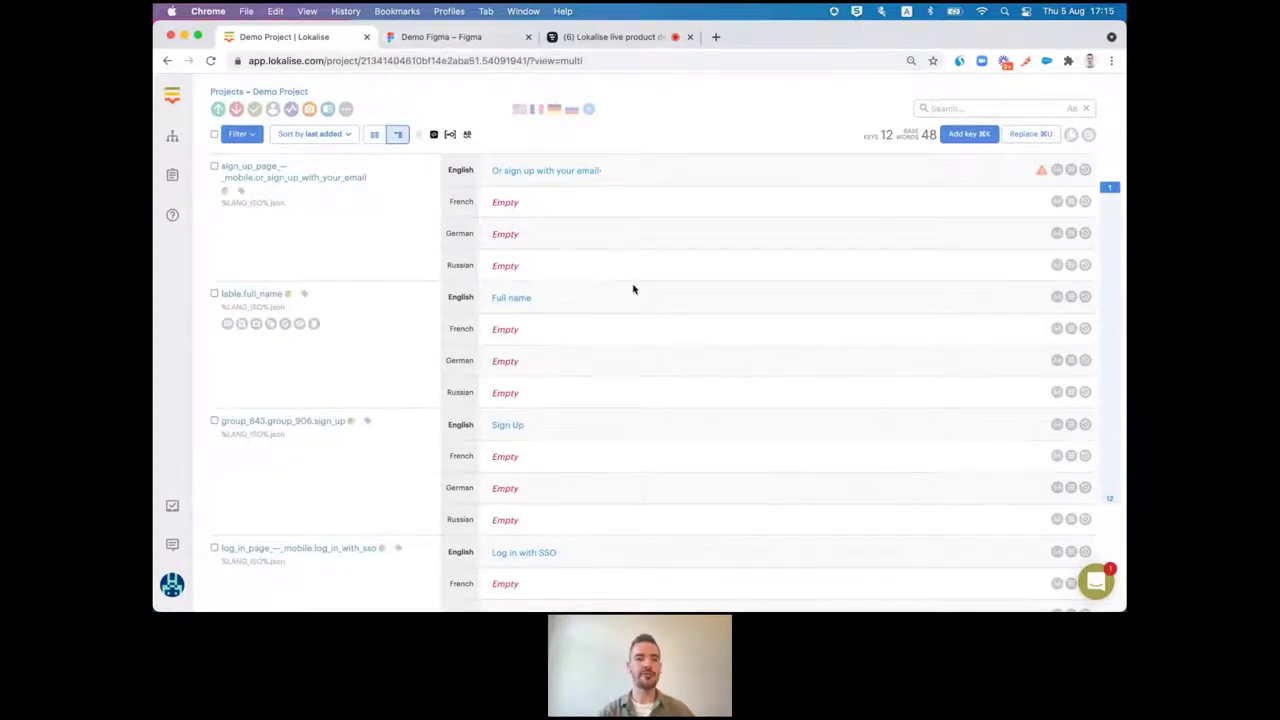
# Check the German and Russian translation suggestions for "Or sign up with your email" without entering a translation
pyautogui.click(526, 232)
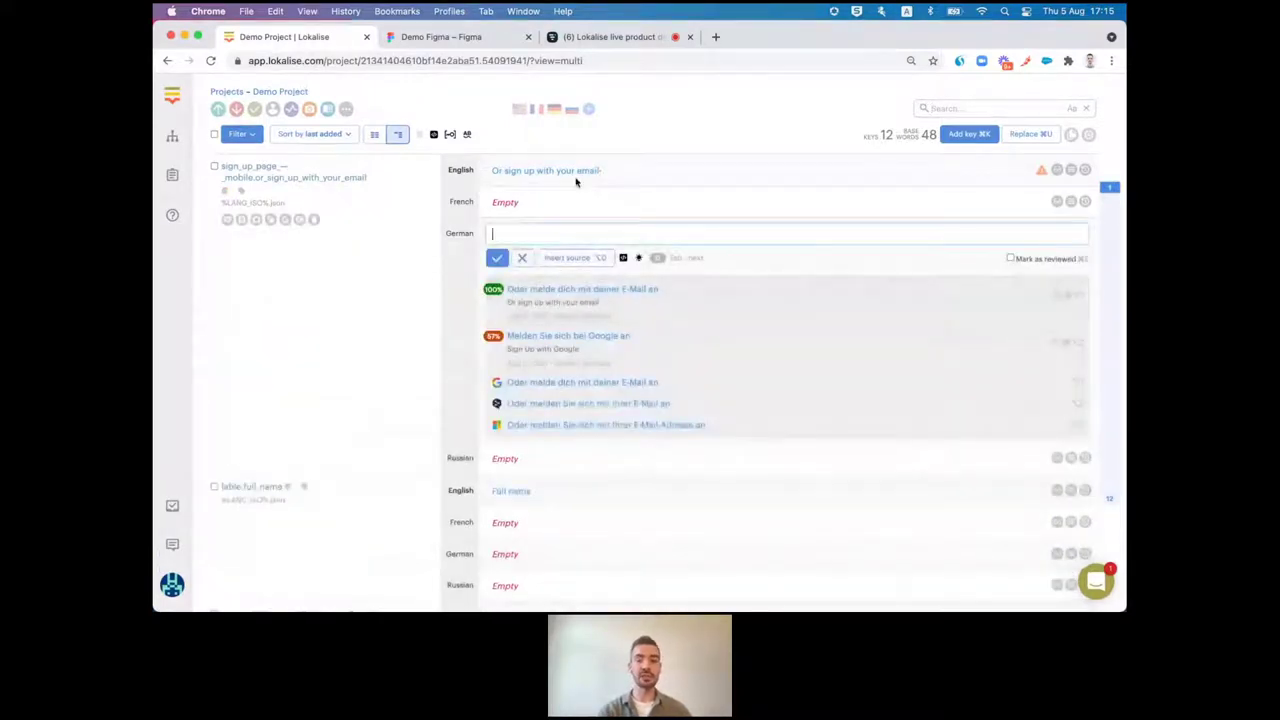
pyautogui.press('Escape')
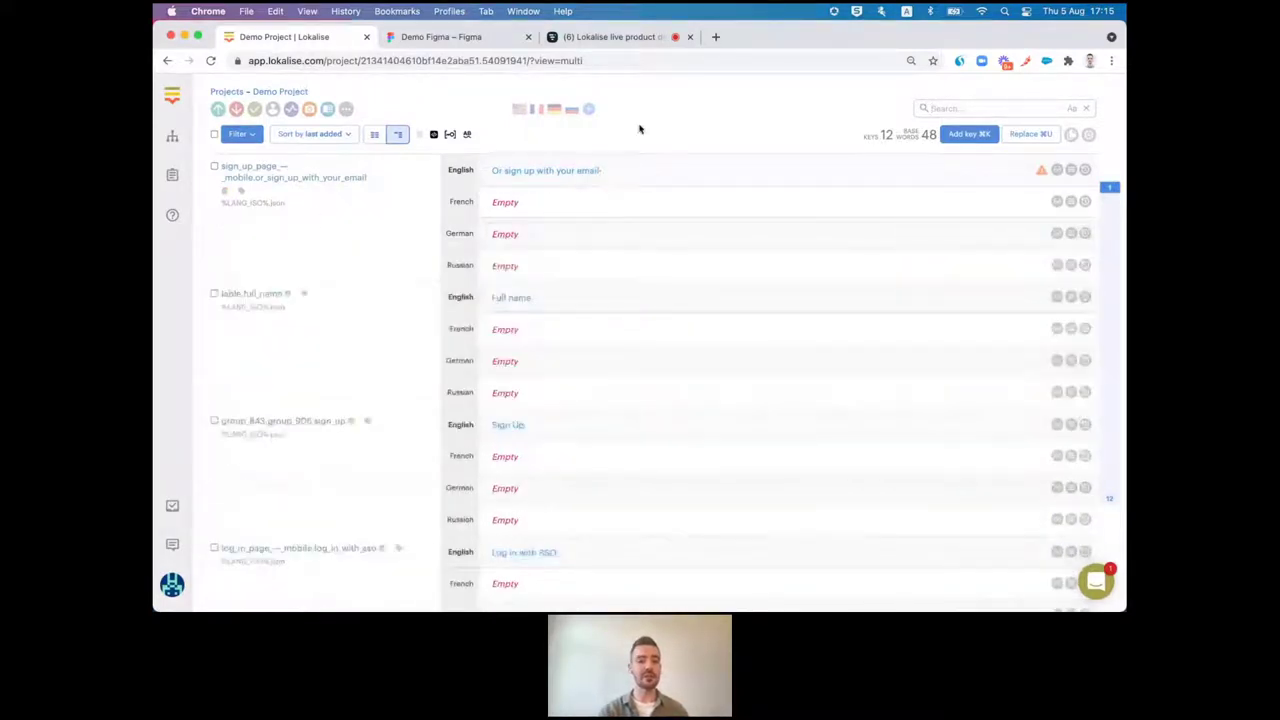
pyautogui.click(526, 266)
pyautogui.press('Escape')
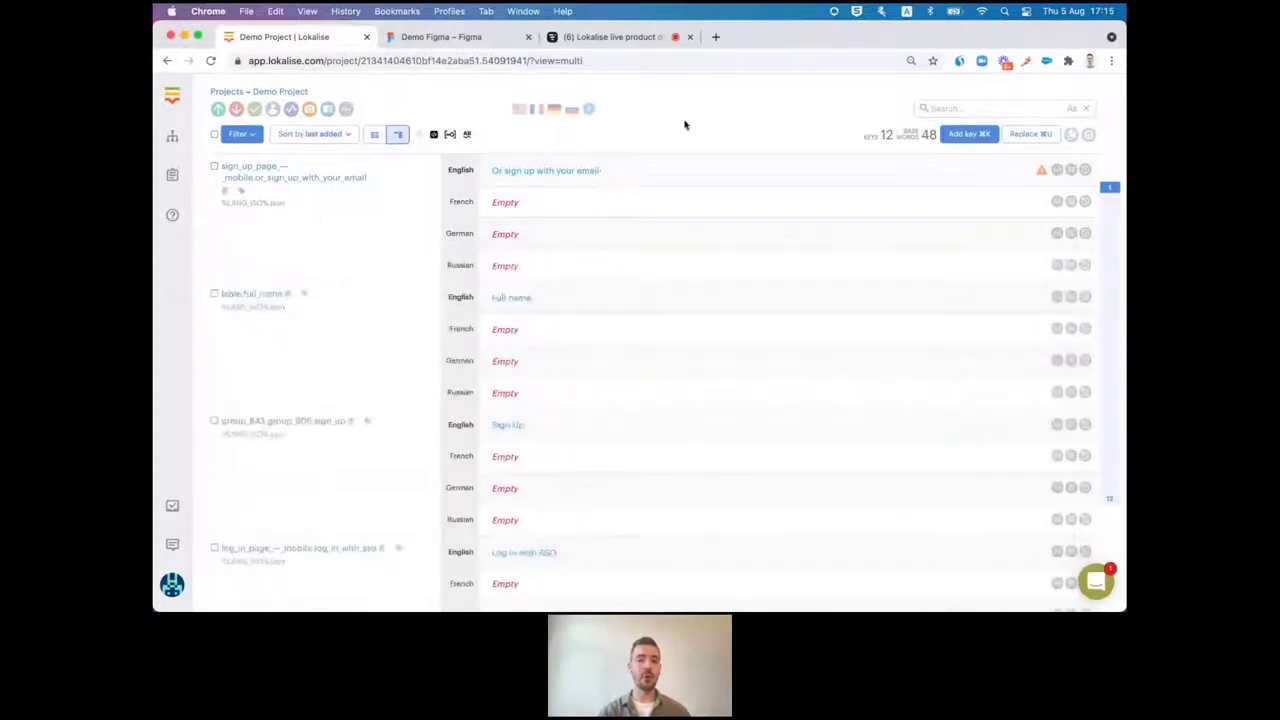
# Switch to the Demo Figma file and look over its mobile page designs
pyautogui.click(459, 41)
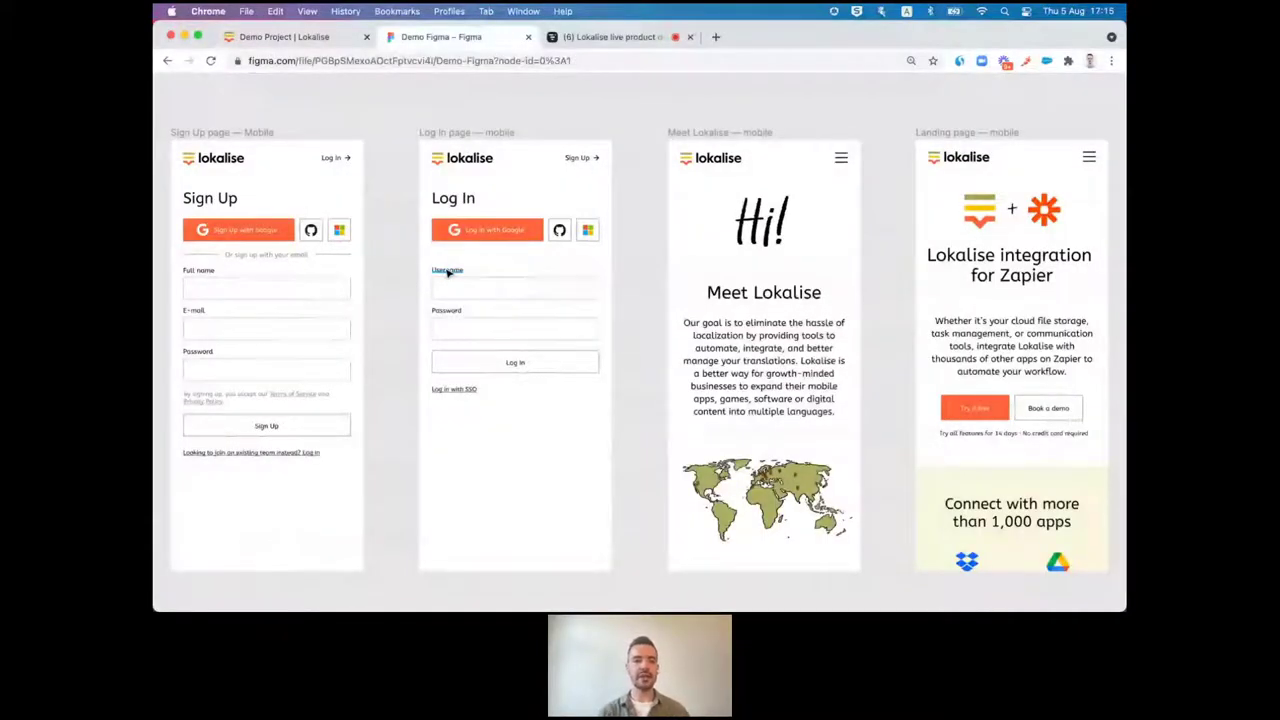
pyautogui.hscroll(2, 257, 223)
pyautogui.hscroll(-3, 344, 178)
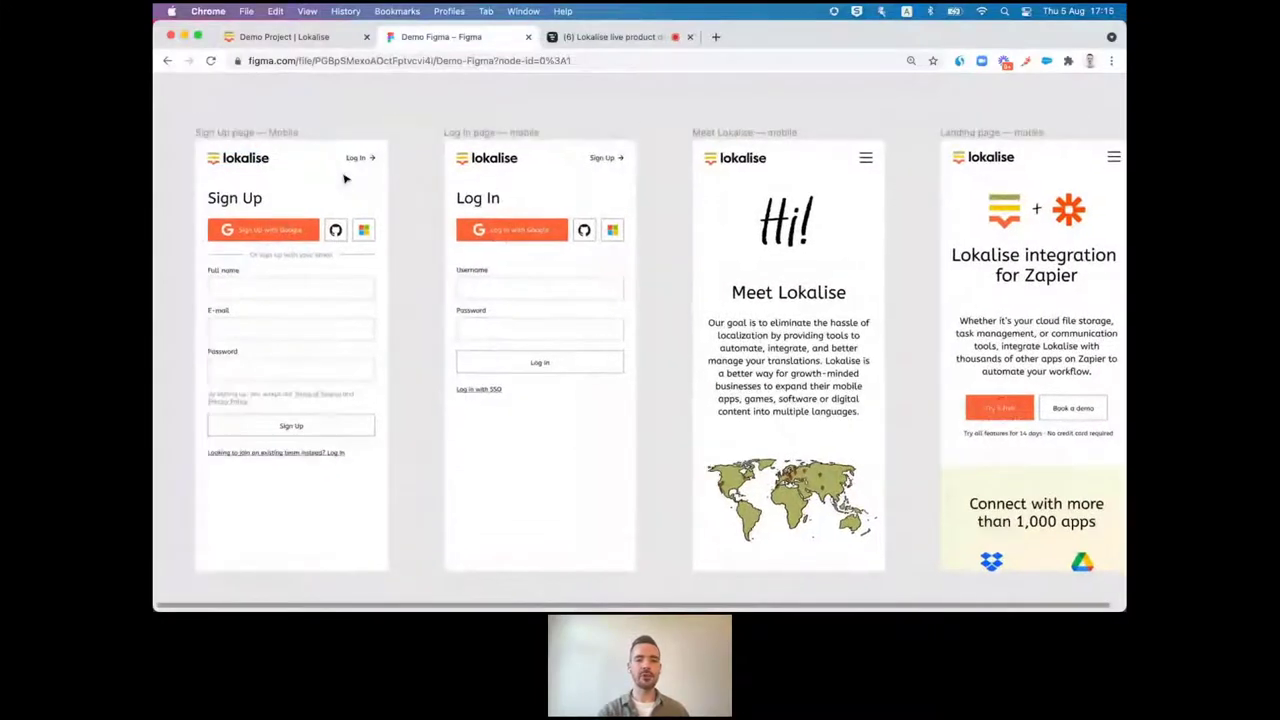
pyautogui.hscroll(2, 344, 178)
pyautogui.hscroll(1, 349, 223)
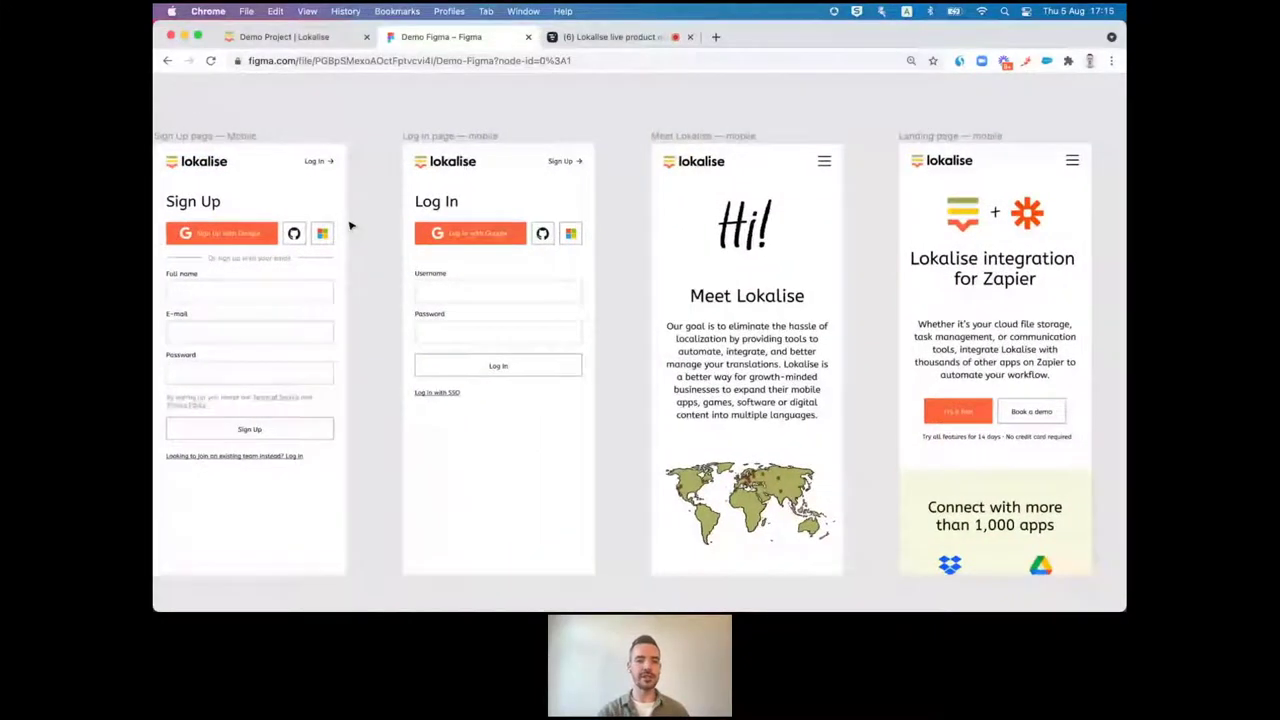
pyautogui.hscroll(-2, 340, 255)
pyautogui.scroll(-1, 340, 255)
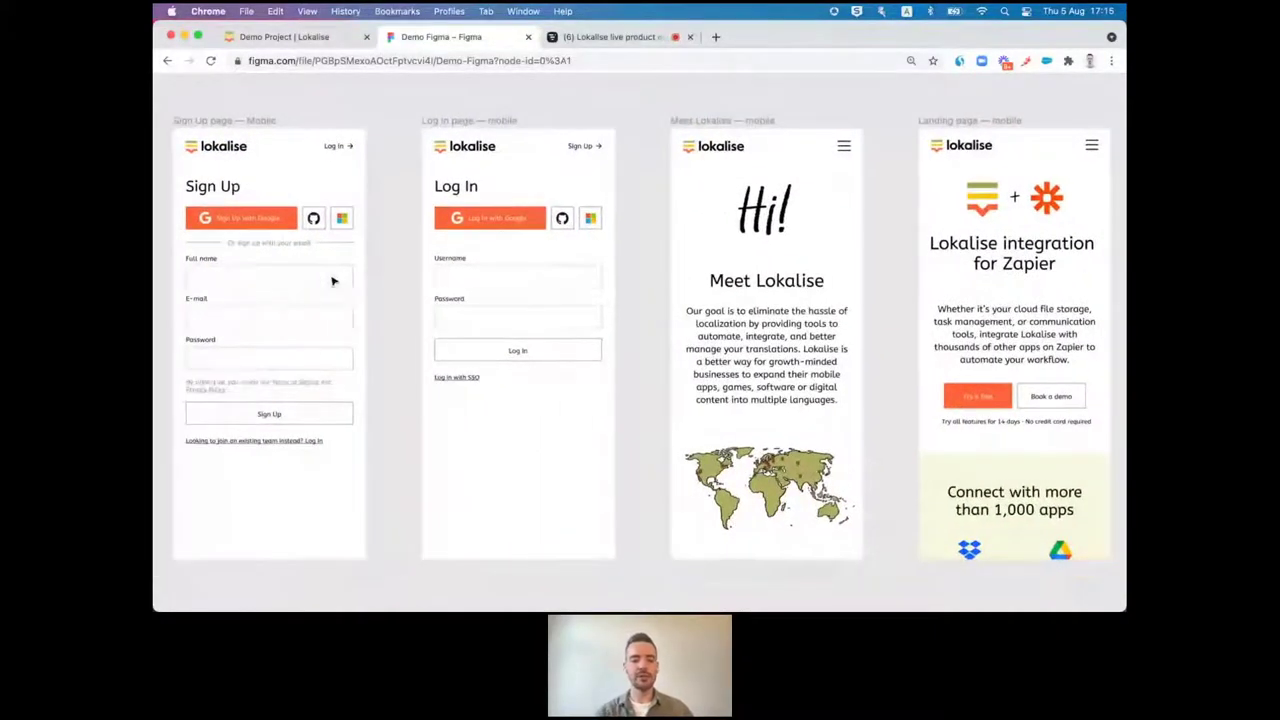
# Set up the Lokalise plugin in Figma with the first listed Demo Project, enabling iOS, Android, Web and Other for new keys
pyautogui.press('alt+super+p')
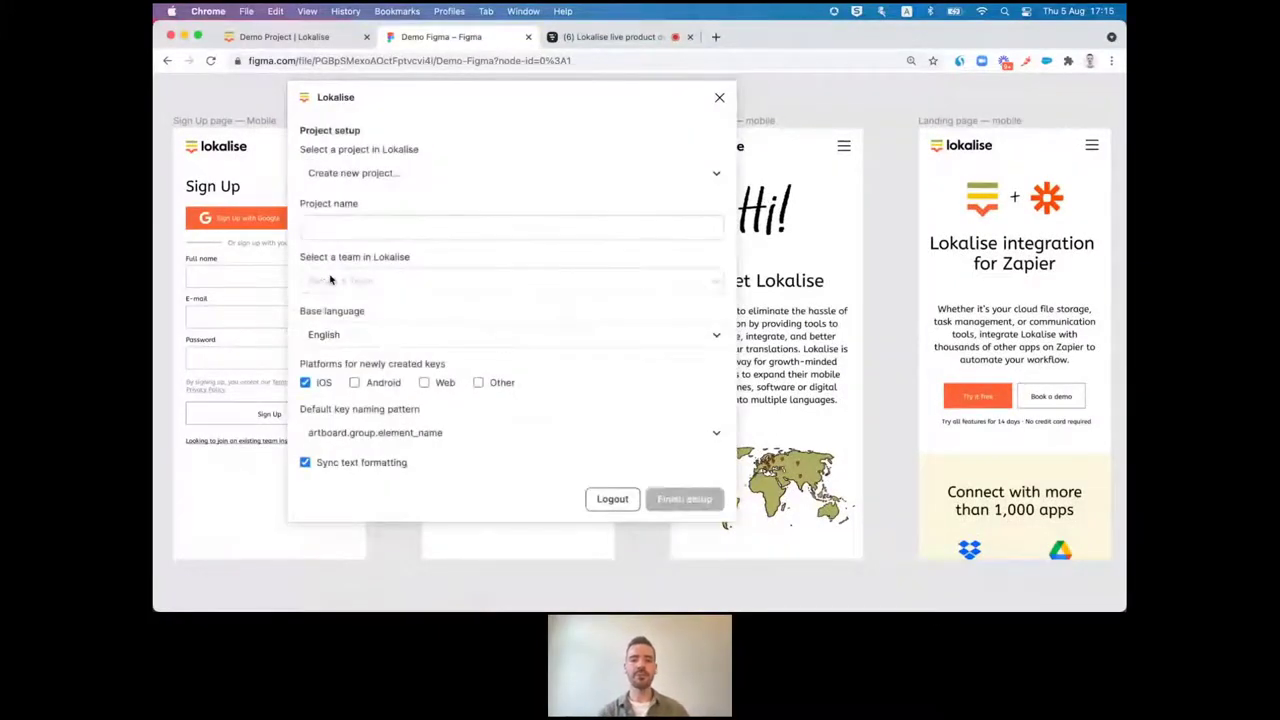
pyautogui.click(389, 173)
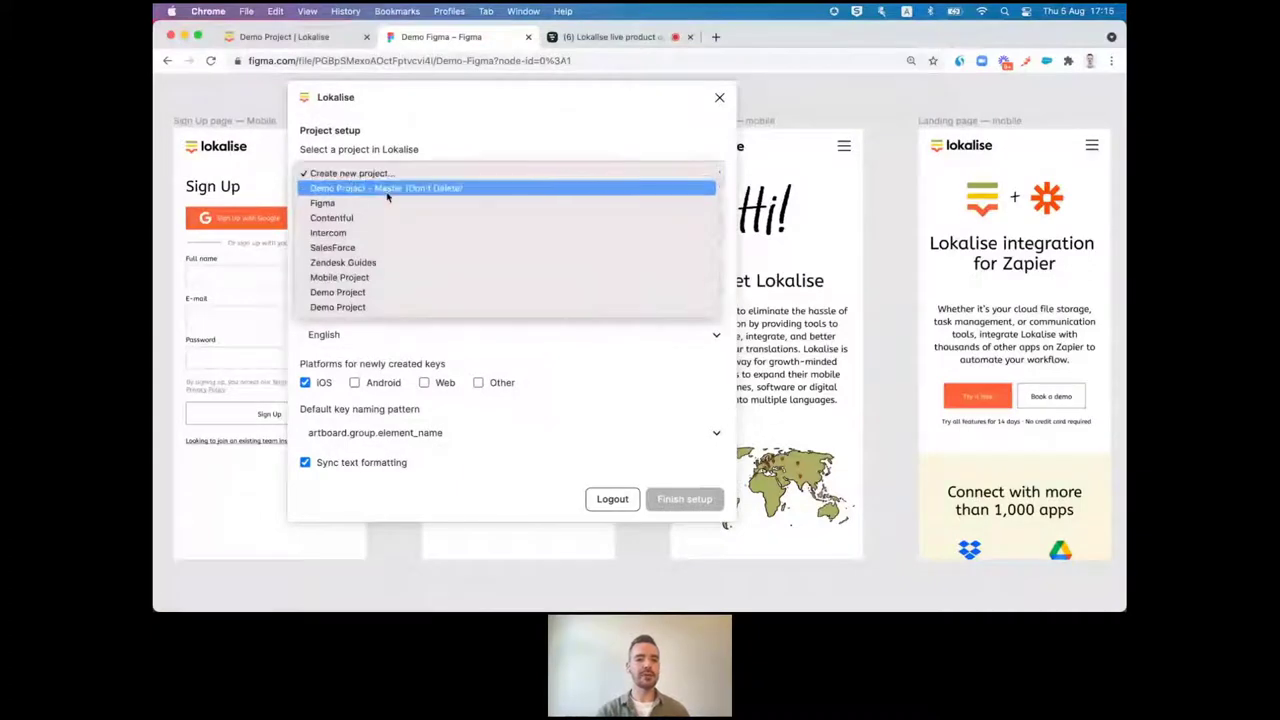
pyautogui.click(383, 291)
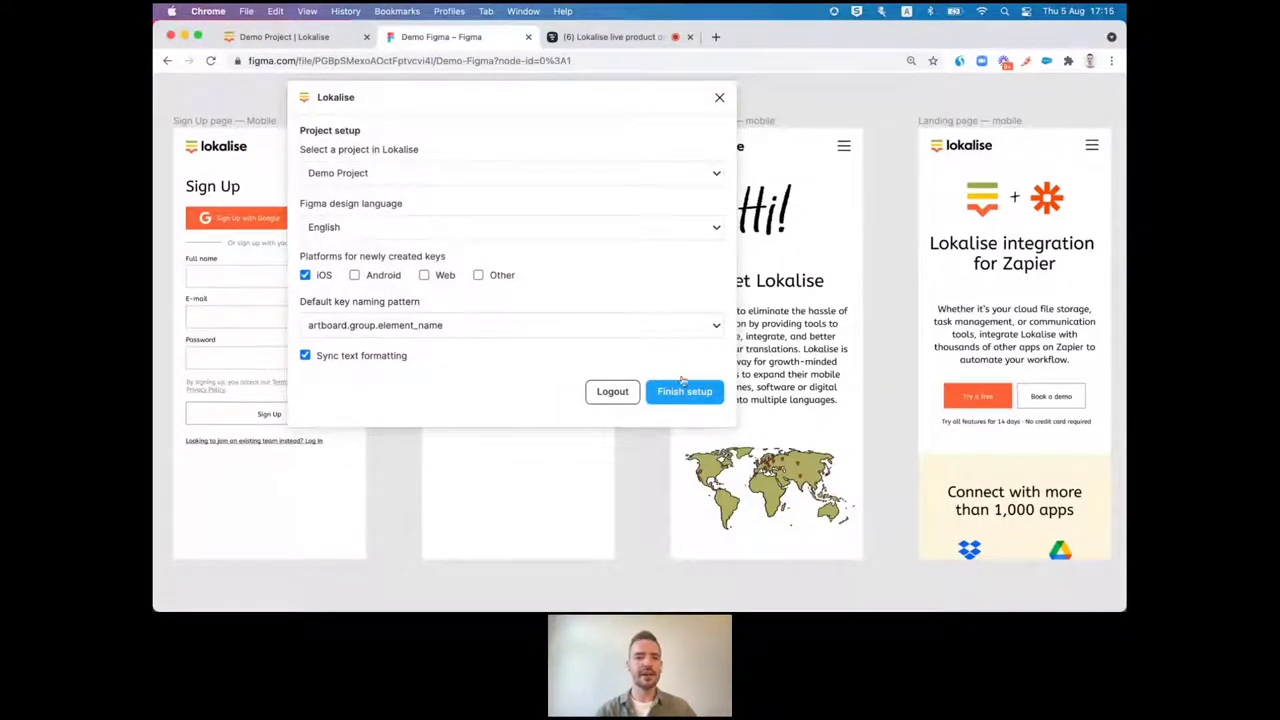
pyautogui.click(666, 326)
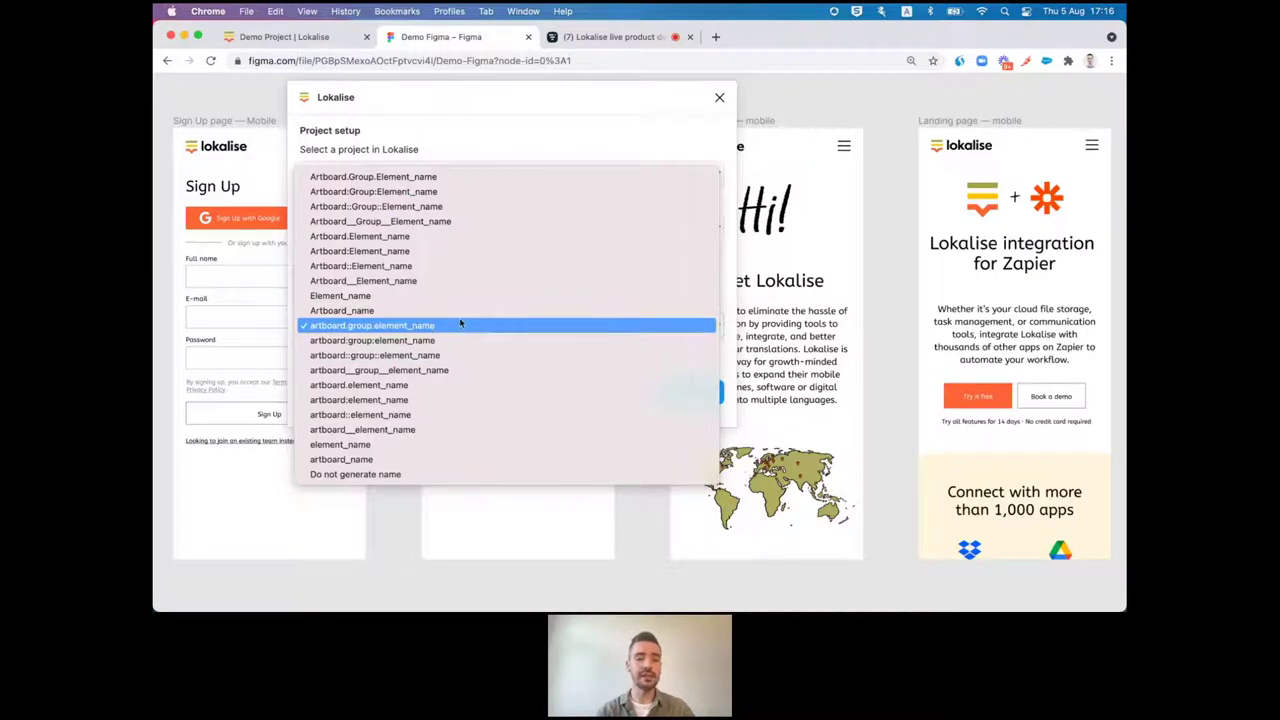
pyautogui.click(545, 134)
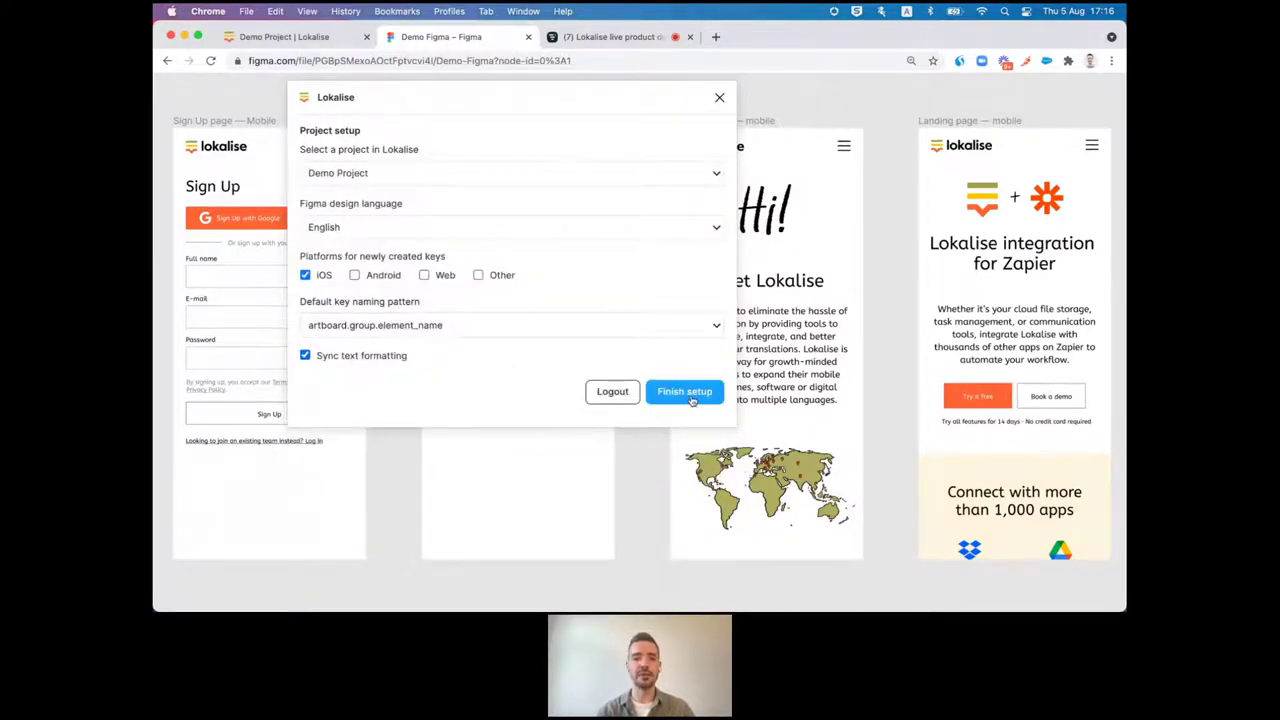
pyautogui.click(354, 275)
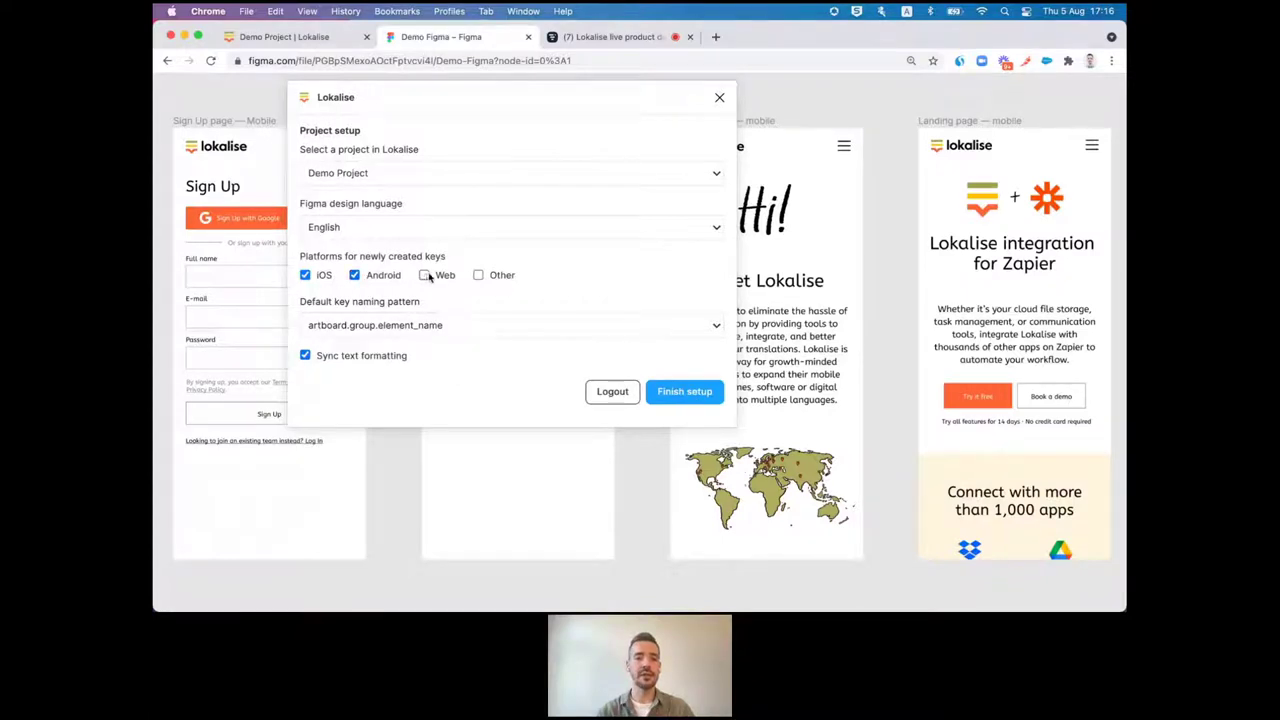
pyautogui.click(687, 399)
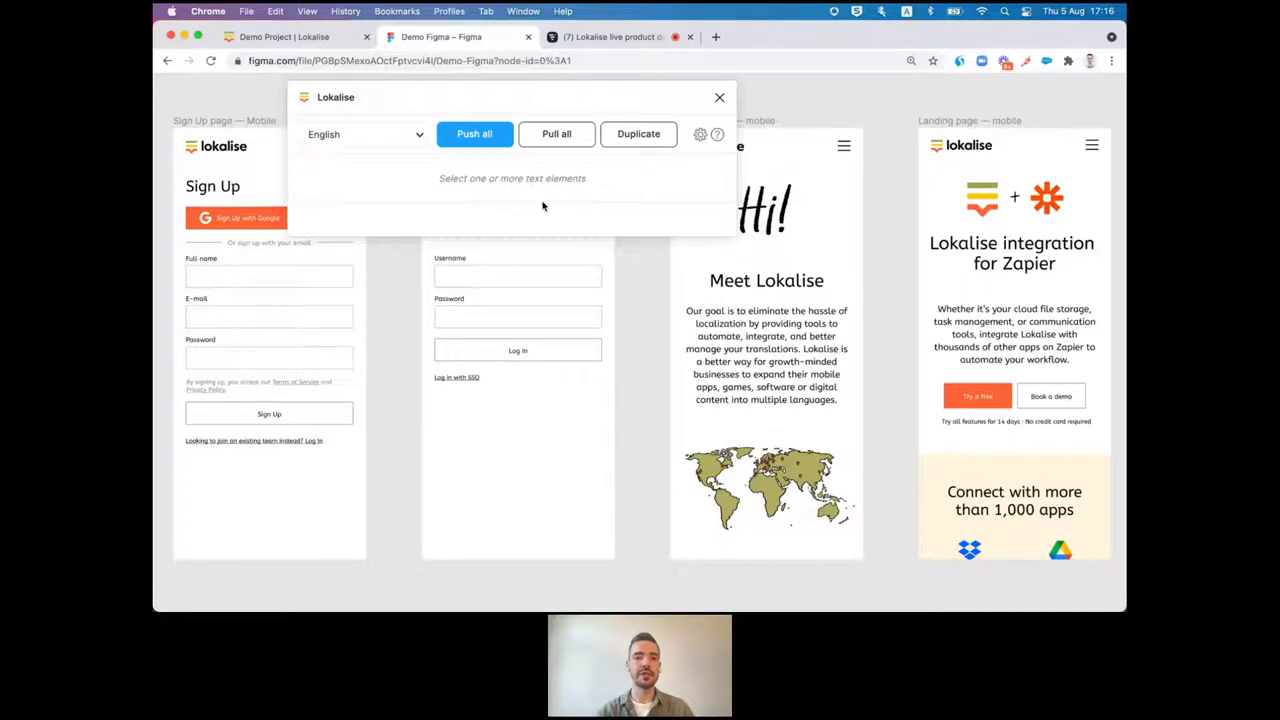
# Push all English texts to the connected project with tag New Feature, excluding modified-text updates and hidden elements, and close the summary
pyautogui.click(455, 140)
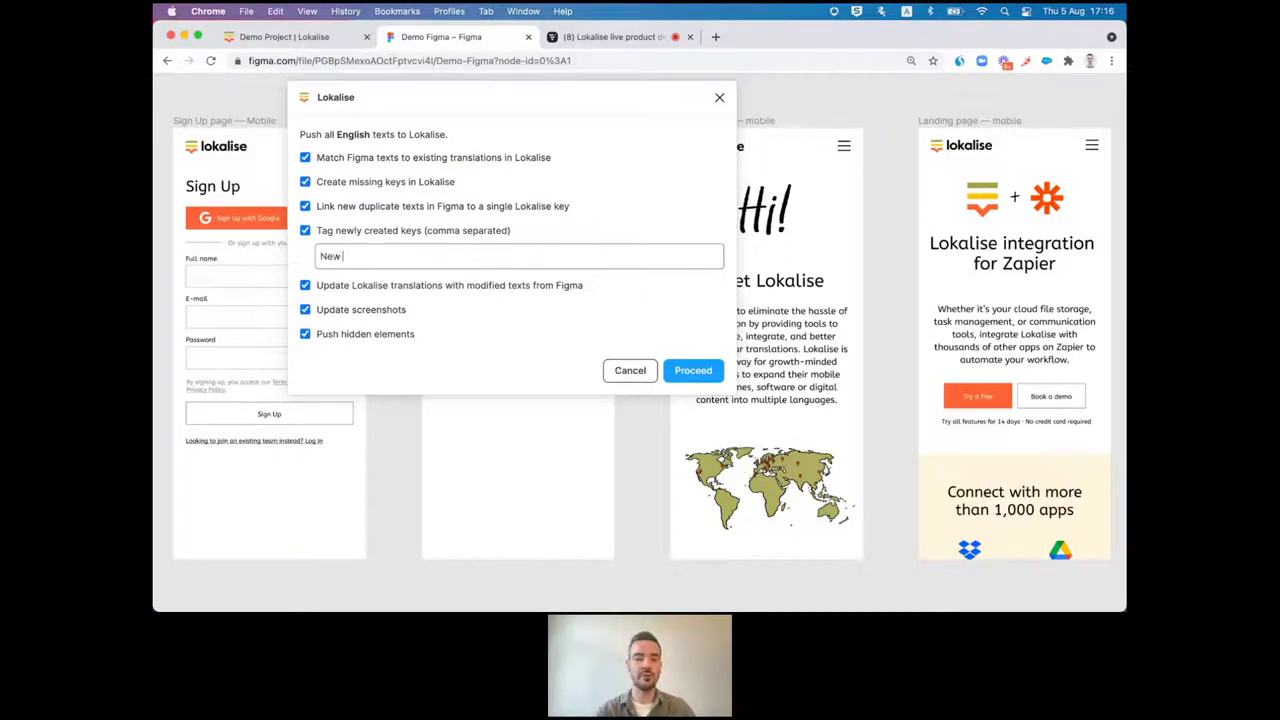
pyautogui.write('eature')
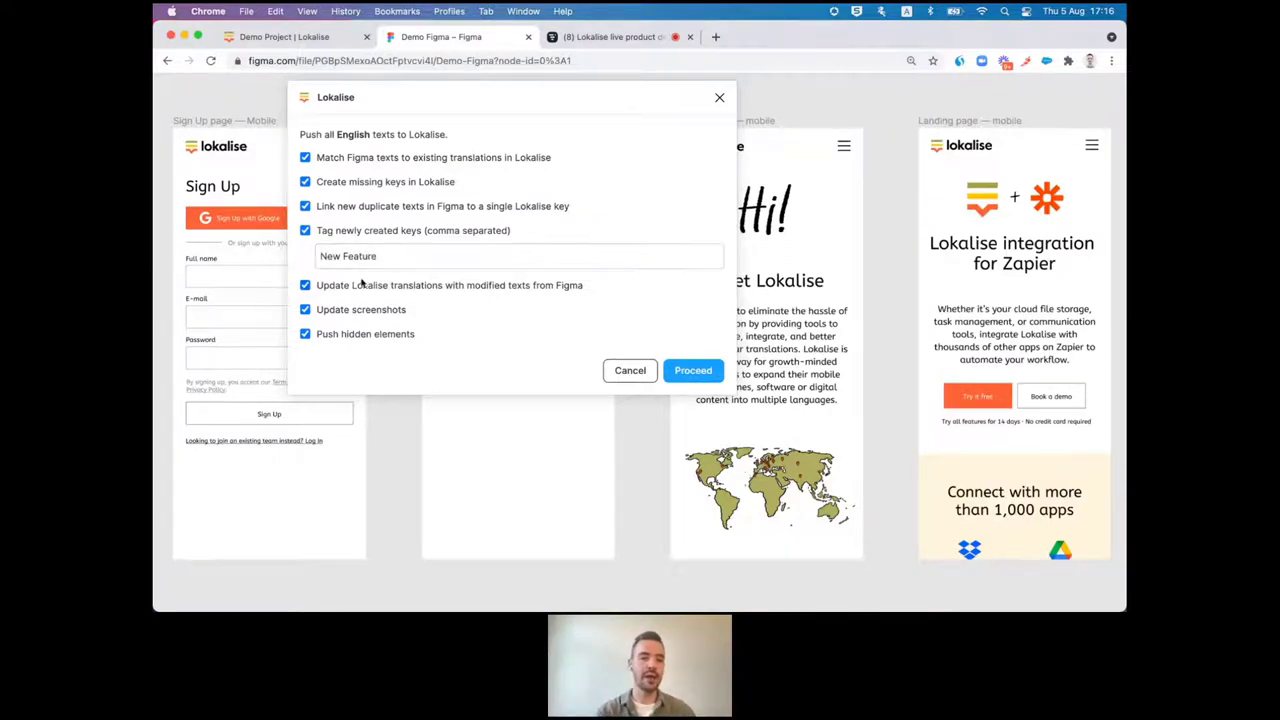
pyautogui.click(305, 286)
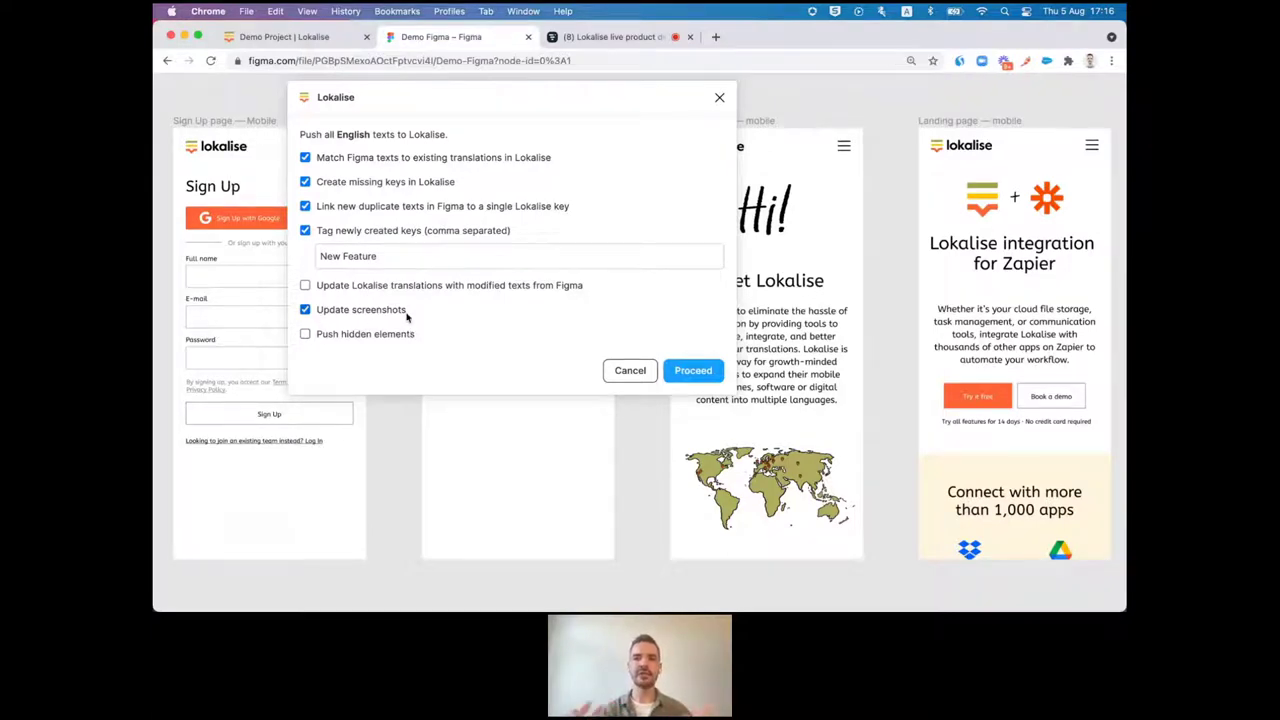
pyautogui.click(679, 372)
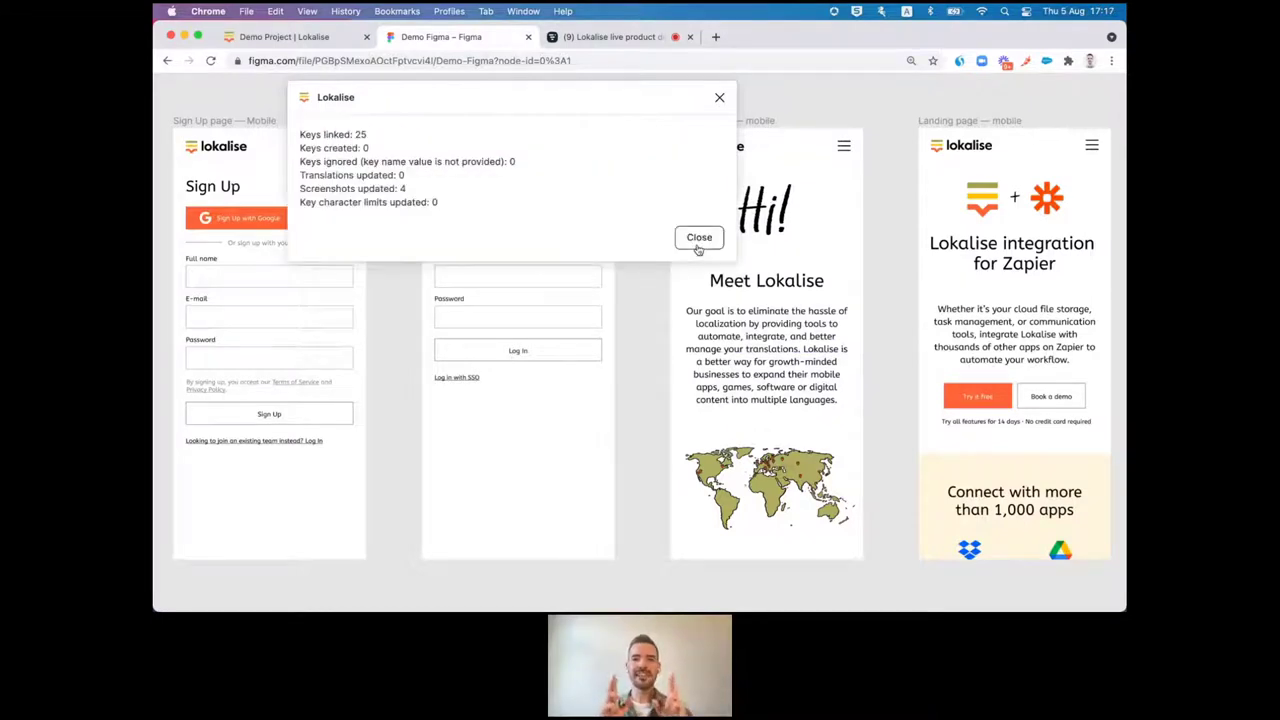
pyautogui.click(699, 240)
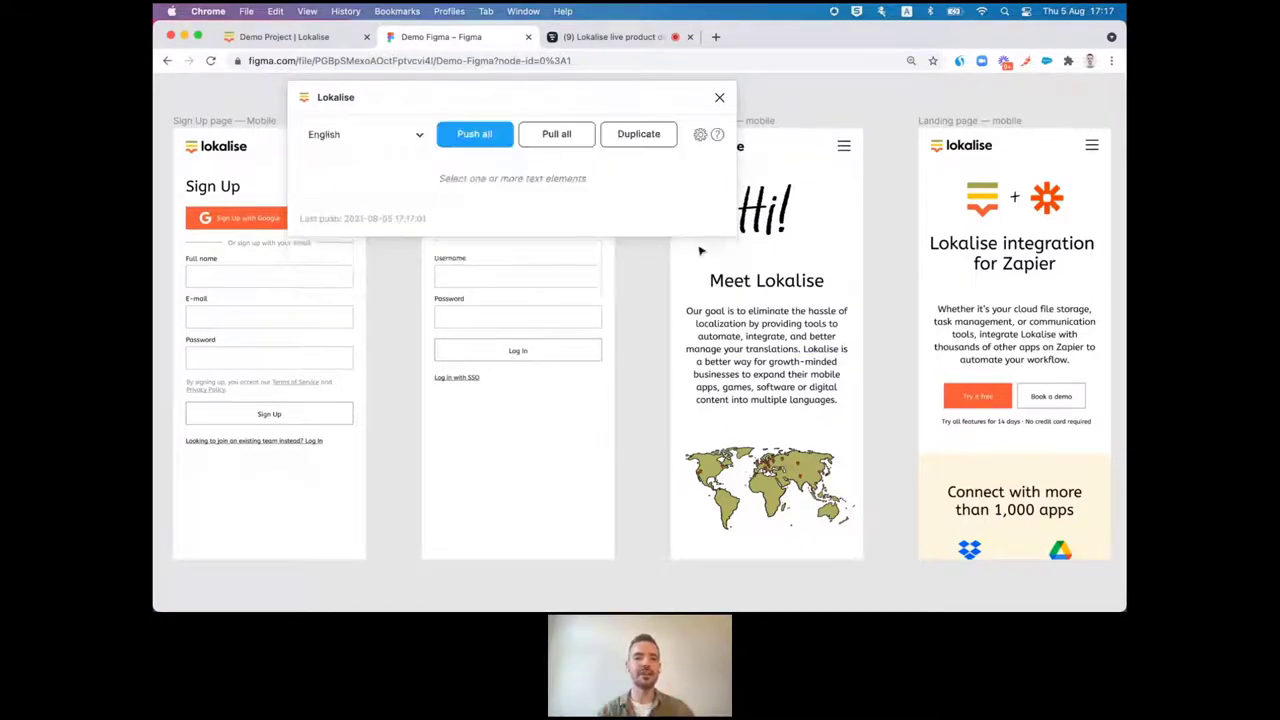
# Disconnect the Figma file from its current Lokalise project in the plugin settings
pyautogui.click(699, 134)
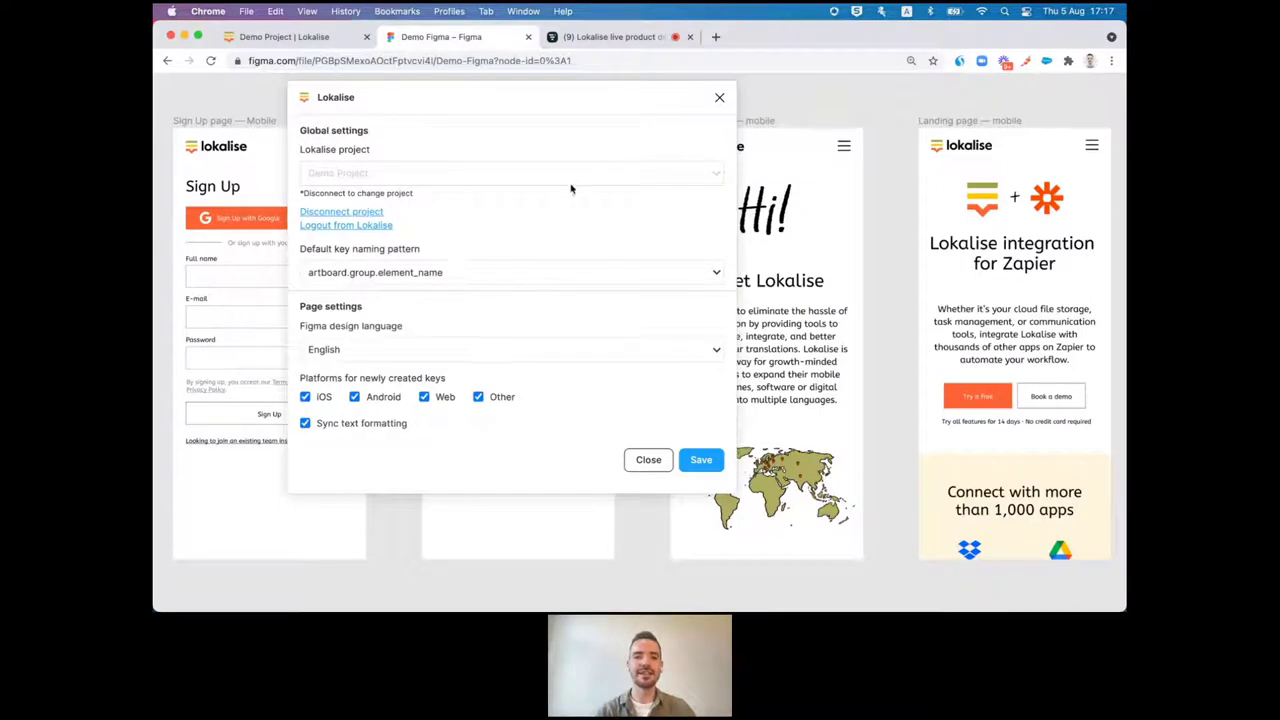
pyautogui.click(380, 216)
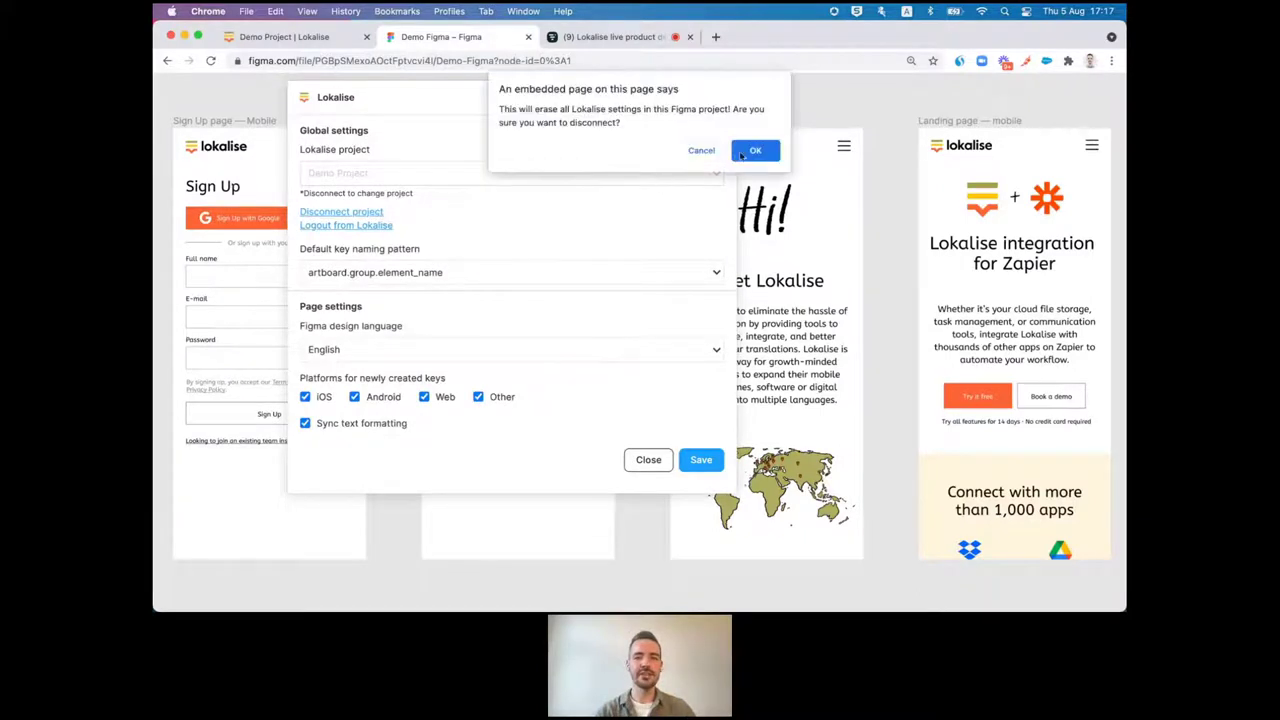
pyautogui.click(745, 153)
# Connect the plugin to the last listed Demo Project, enable iOS, Android, Web and Other for new keys, and finish the setup
pyautogui.click(565, 173)
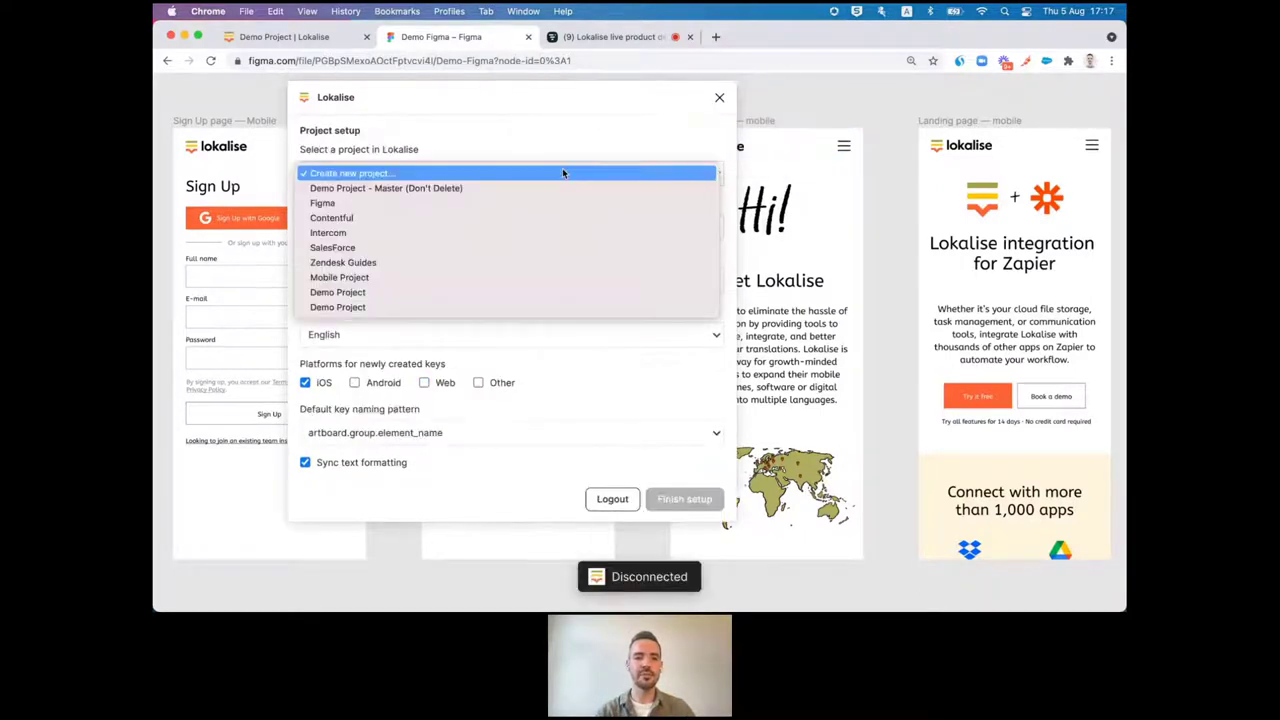
pyautogui.click(505, 307)
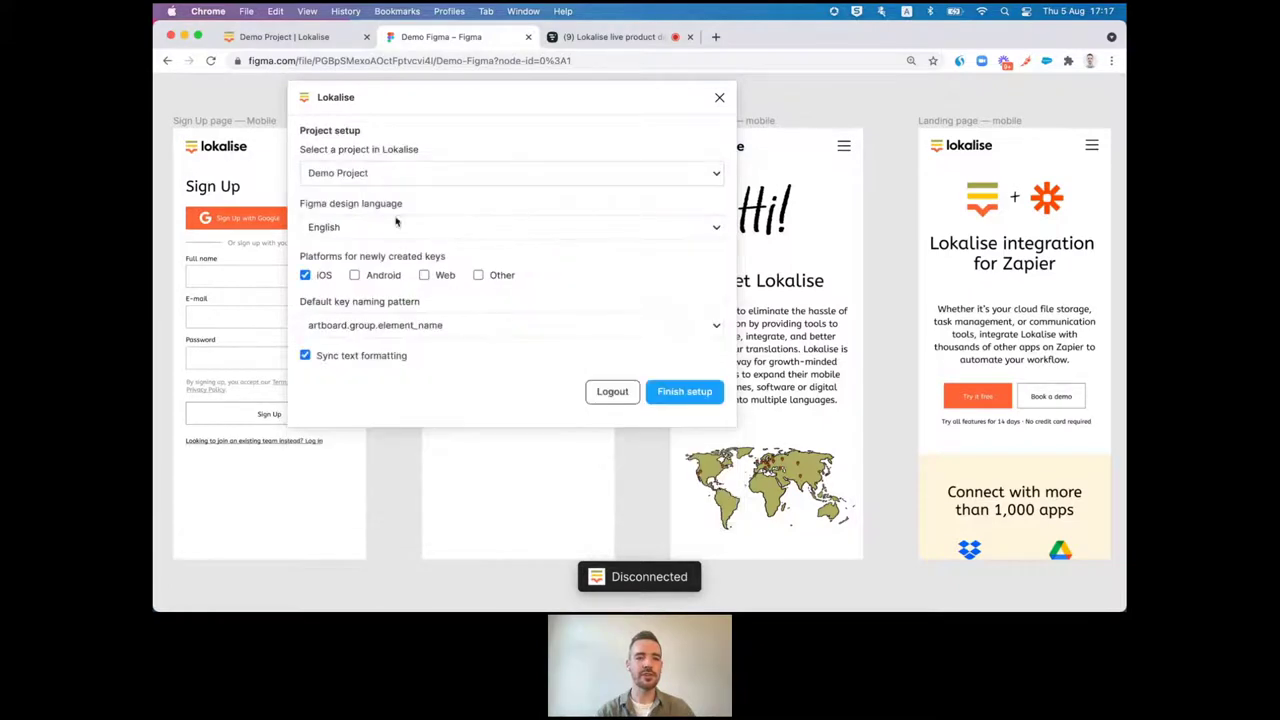
pyautogui.click(355, 274)
pyautogui.click(424, 274)
pyautogui.click(478, 274)
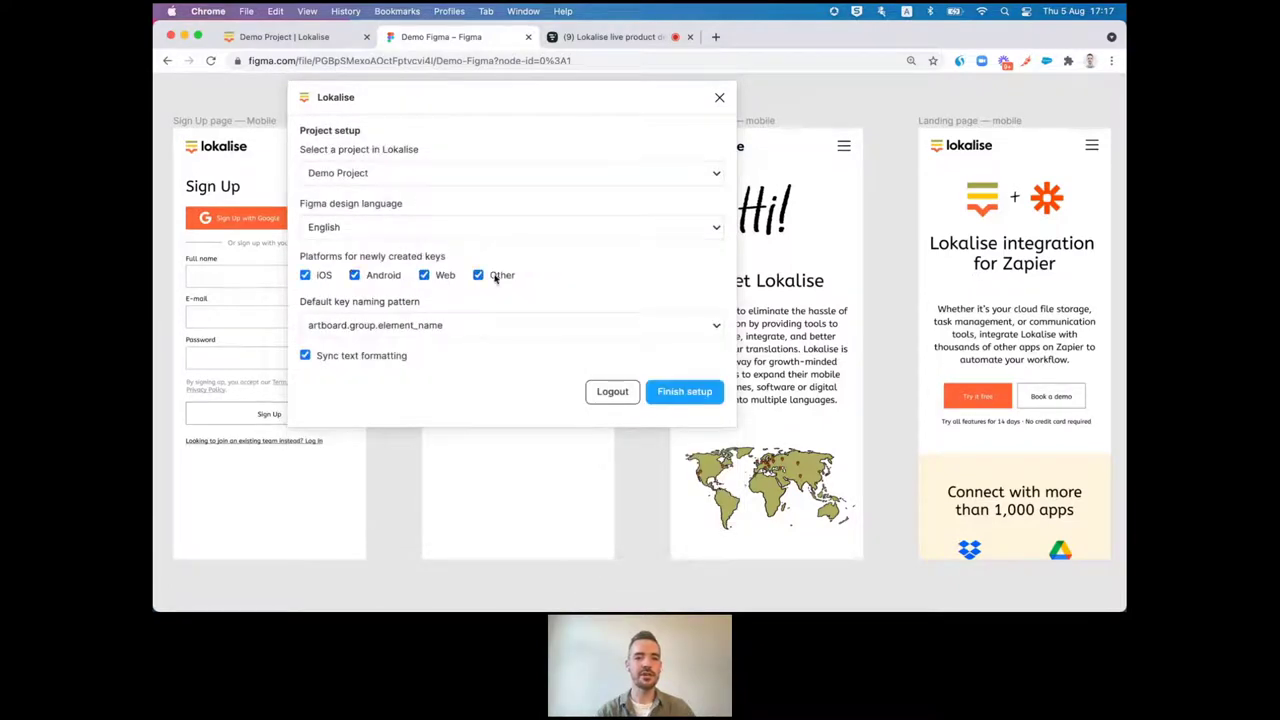
pyautogui.click(684, 392)
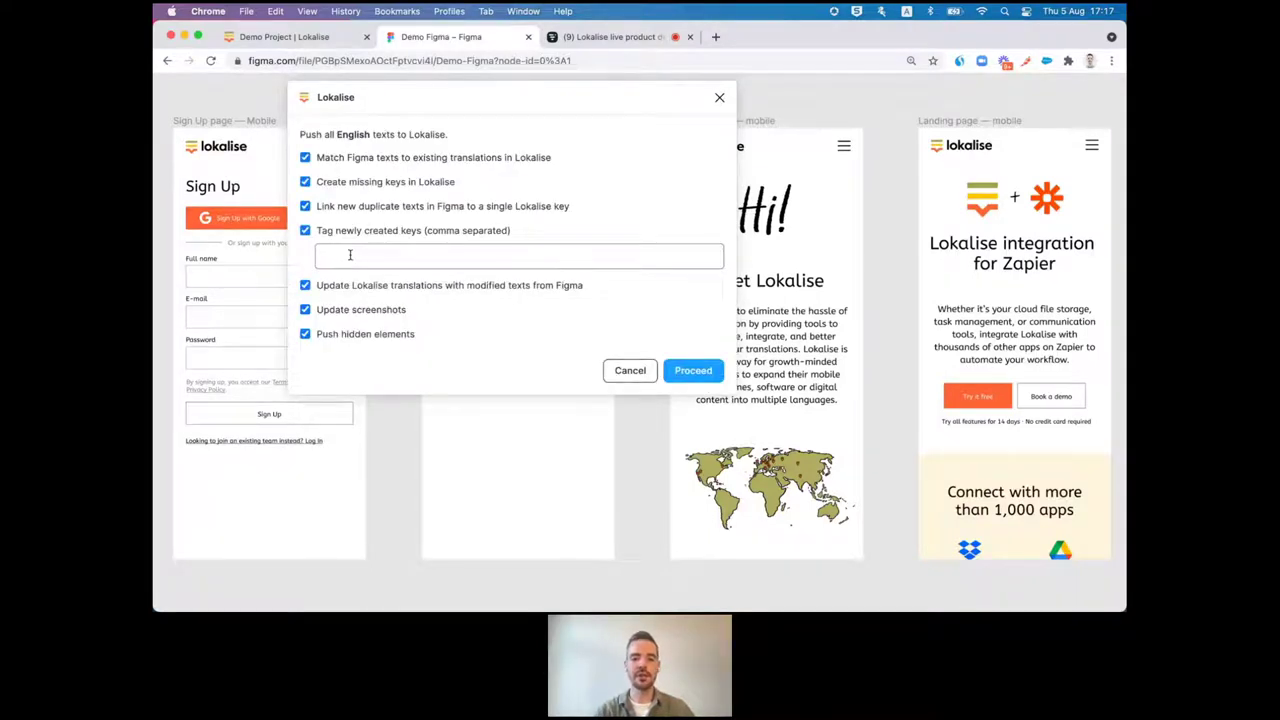
# Push all English Figma texts to Lokalise, tagging new keys New Feature and leaving out modified-text updates and hidden elements
pyautogui.click(350, 255)
pyautogui.write('New Feature')
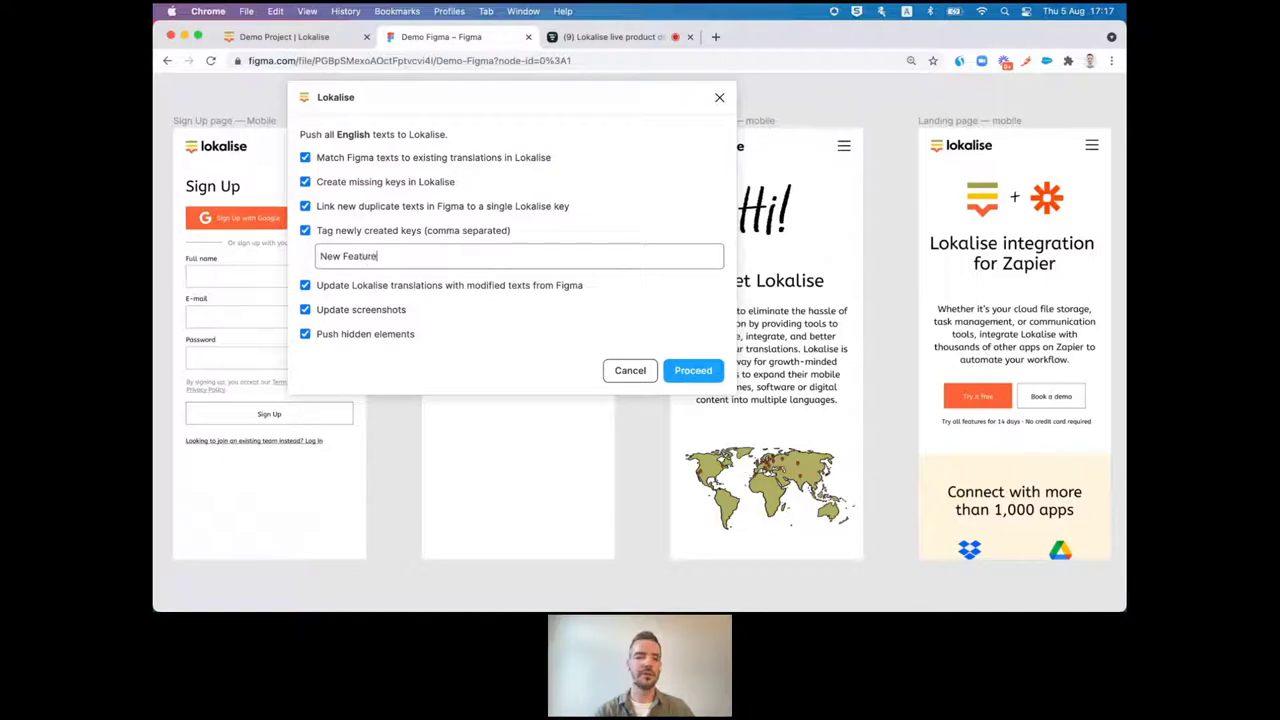
pyautogui.click(305, 285)
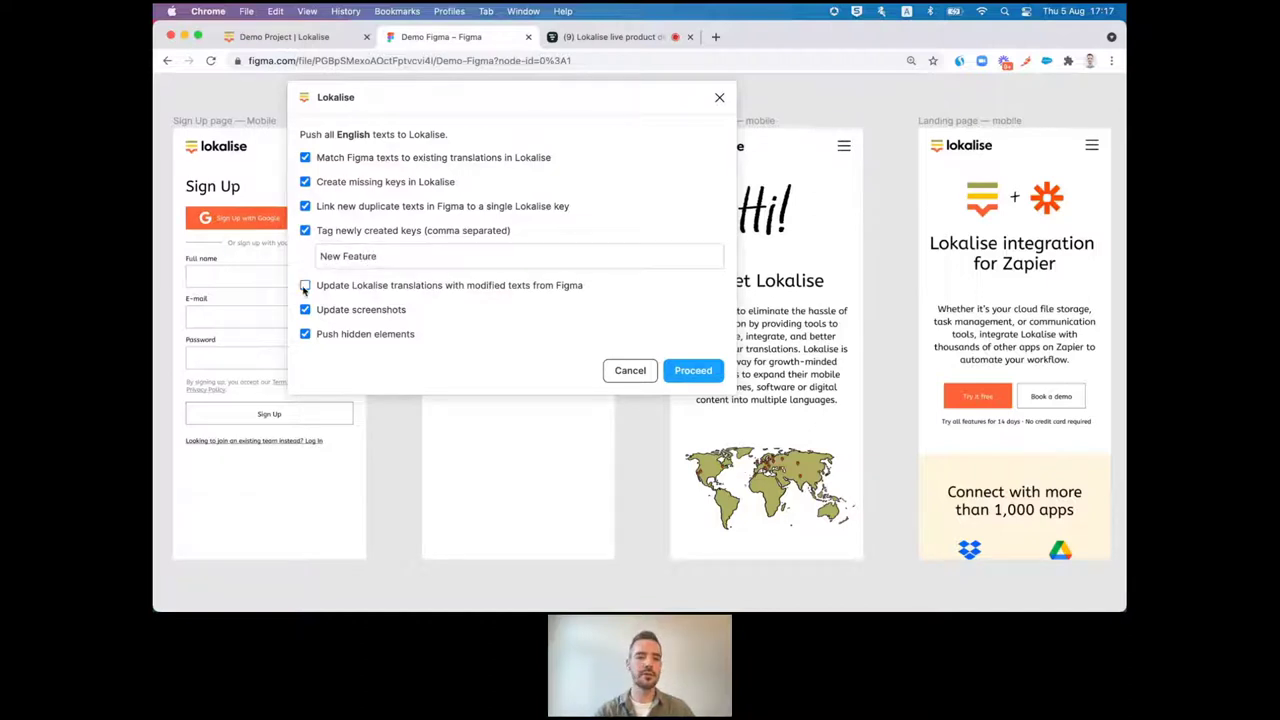
pyautogui.click(305, 334)
pyautogui.click(704, 370)
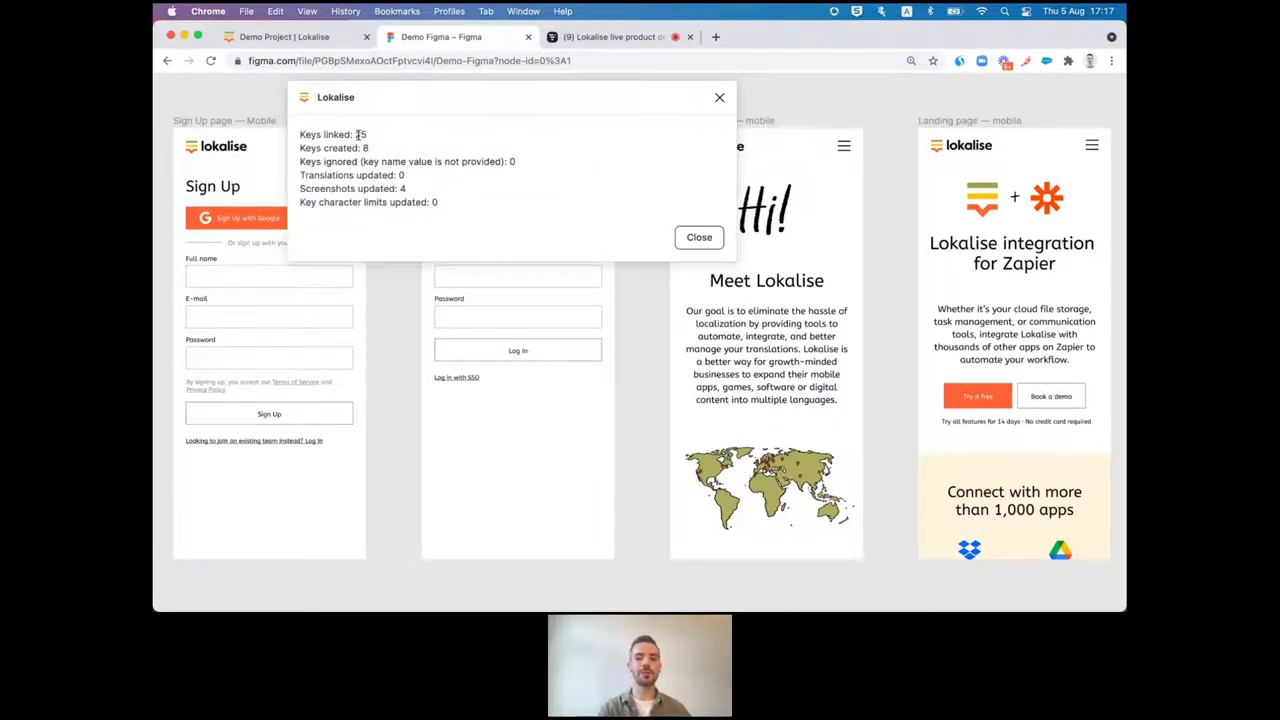
# Check the linked and created keys in the push summary, close it, and return to the Demo Project in Lokalise
pyautogui.moveTo(356, 134)
pyautogui.mouseDown()
pyautogui.moveTo(381, 139)
pyautogui.moveTo(375, 148)
pyautogui.mouseUp()
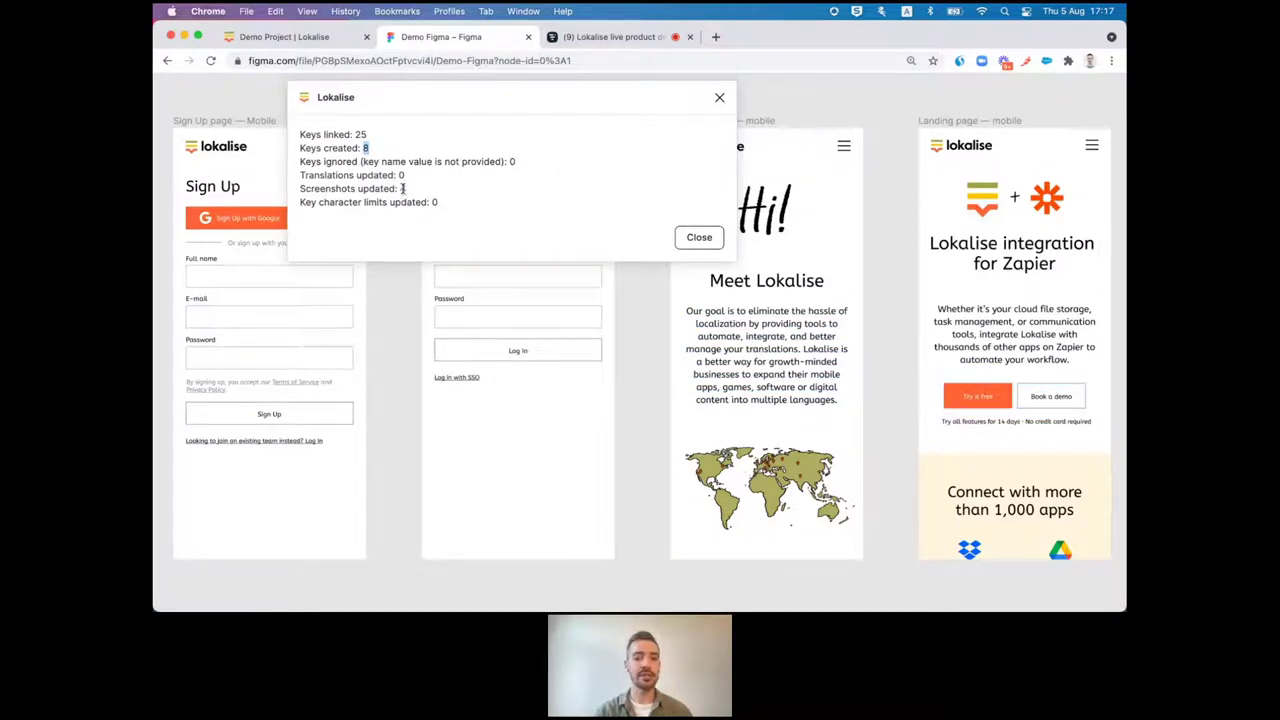
pyautogui.click(700, 241)
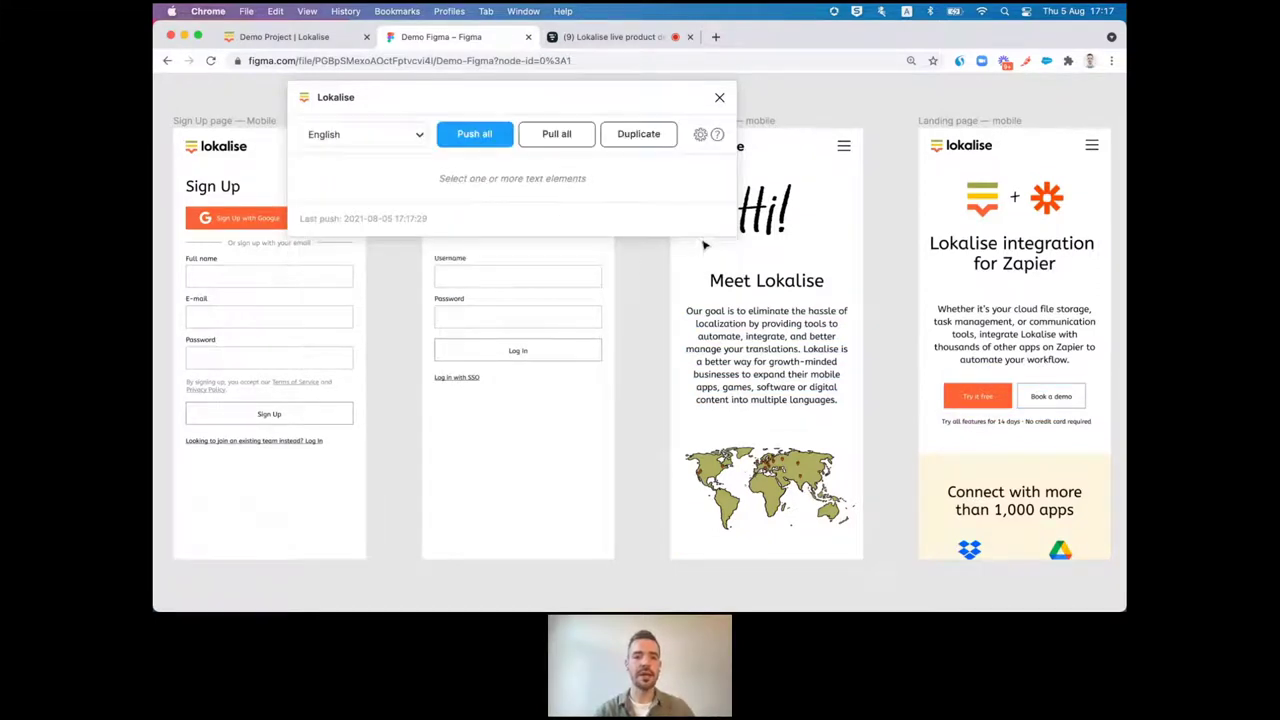
pyautogui.click(285, 37)
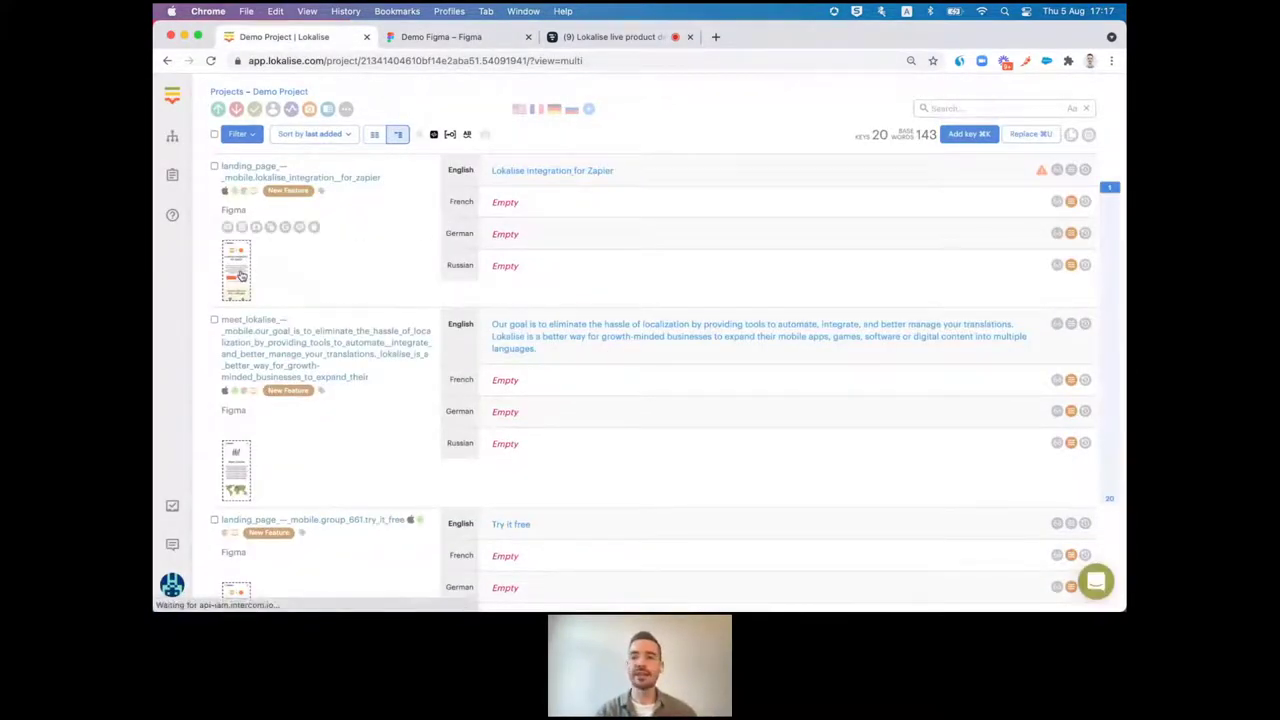
# Inspect the Figma screenshot attached to the "Lokalise integration for Zapier" key and close the preview
pyautogui.click(238, 272)
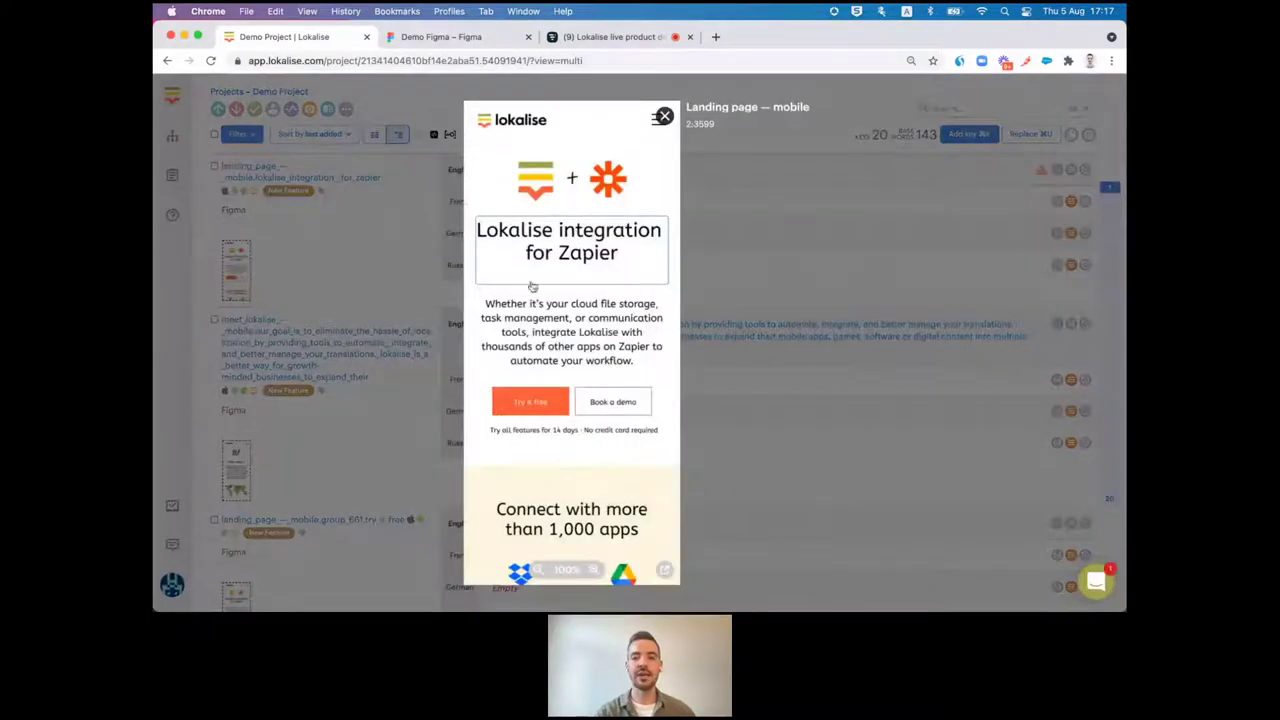
pyautogui.click(664, 117)
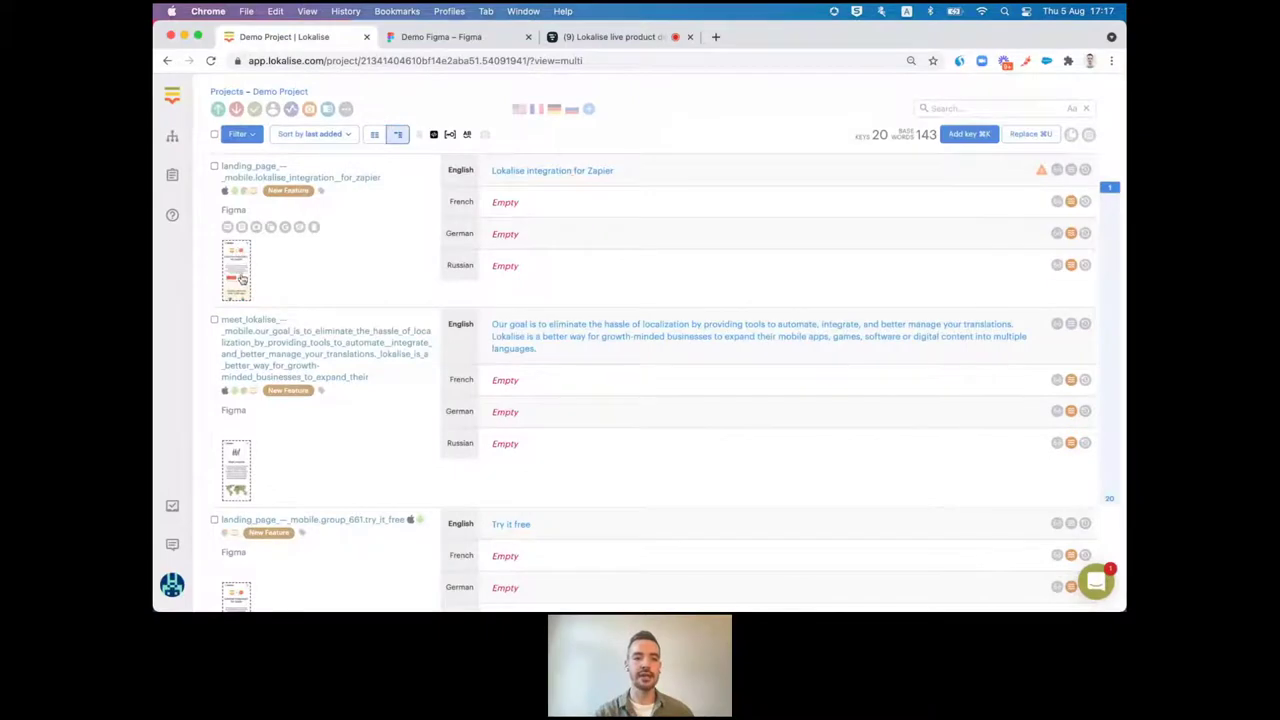
pyautogui.scroll(-3, 238, 333)
pyautogui.scroll(3, 240, 323)
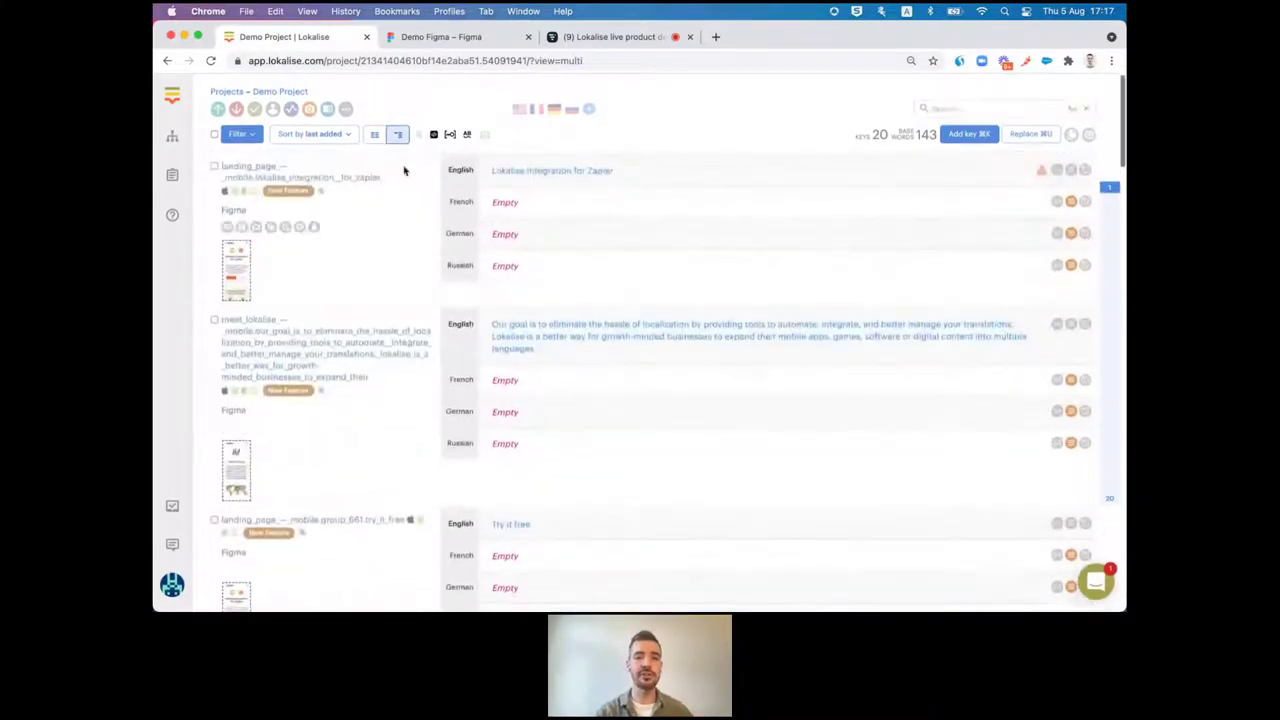
# Filter the keys by the landing page screenshot and by the log-in page screenshot, and remove the screenshot filter
pyautogui.click(486, 136)
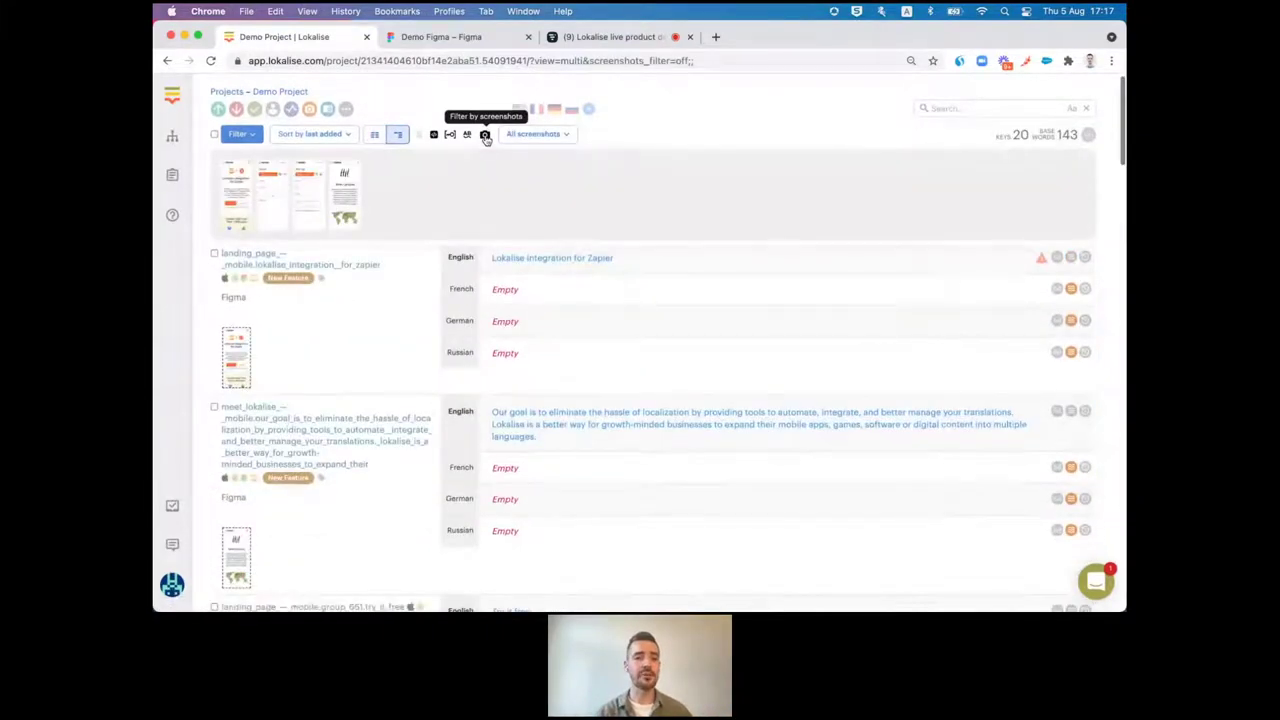
pyautogui.click(238, 195)
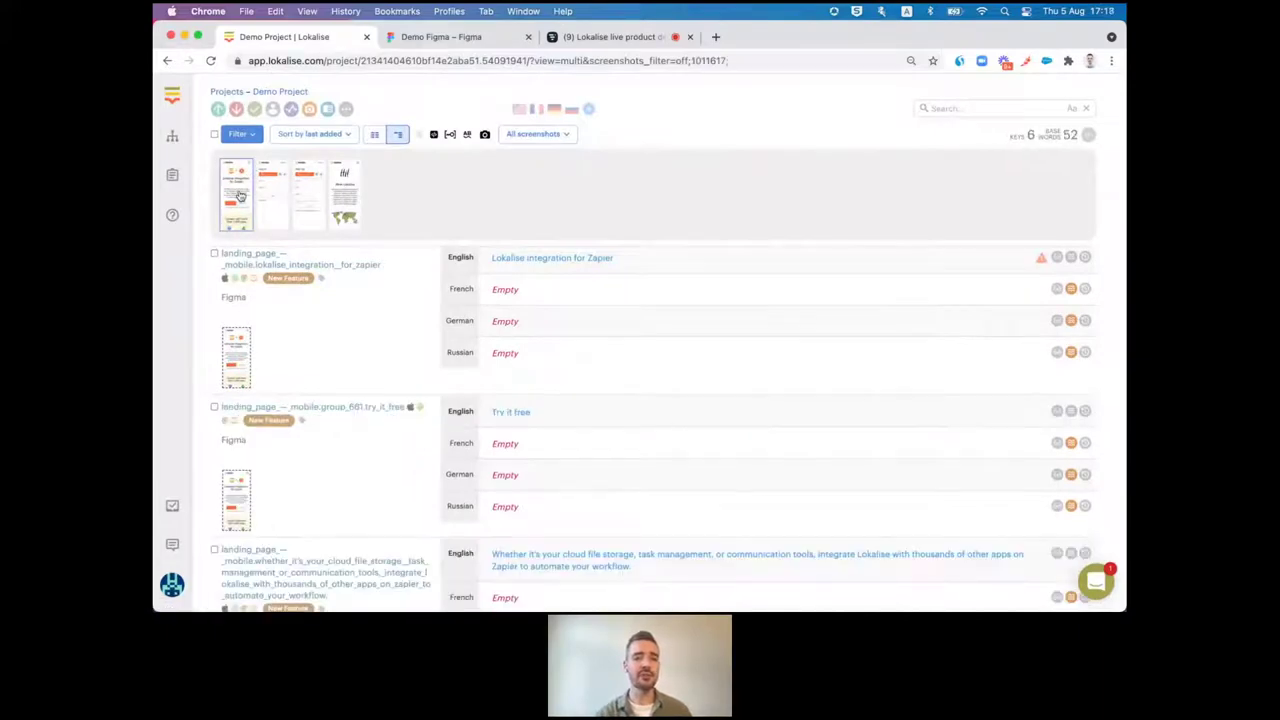
pyautogui.scroll(-6, 420, 371)
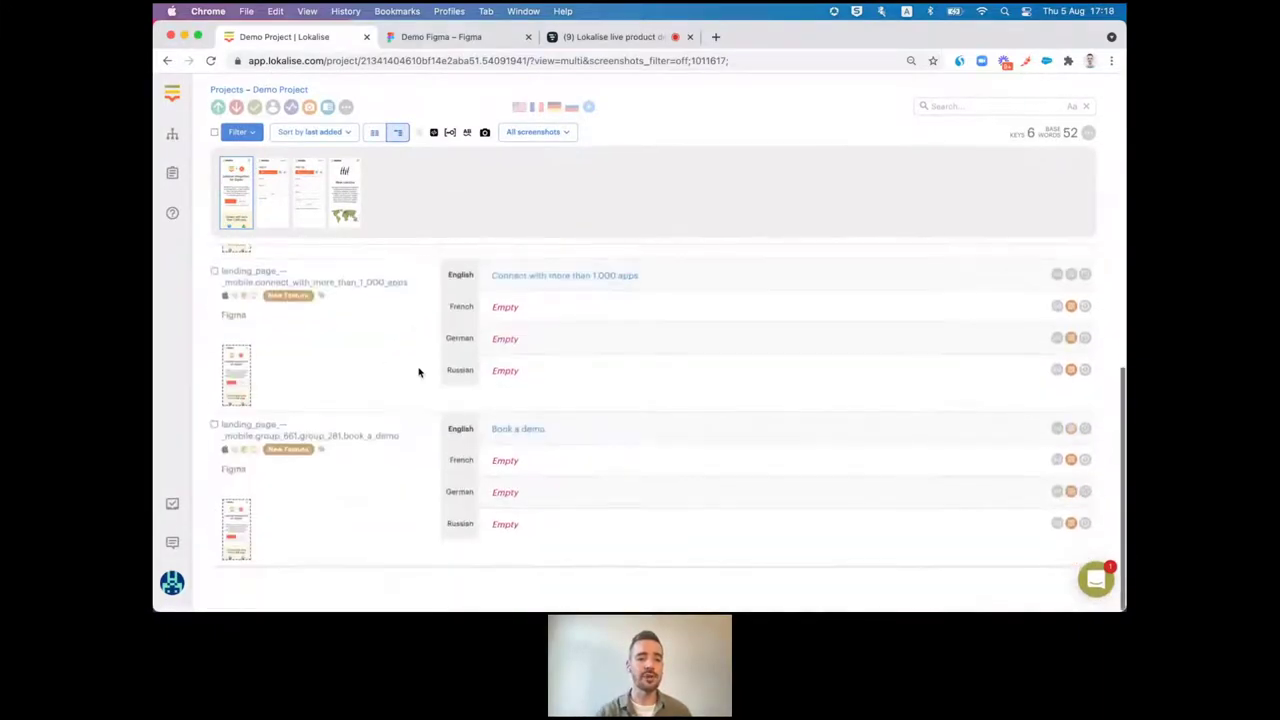
pyautogui.scroll(6, 420, 371)
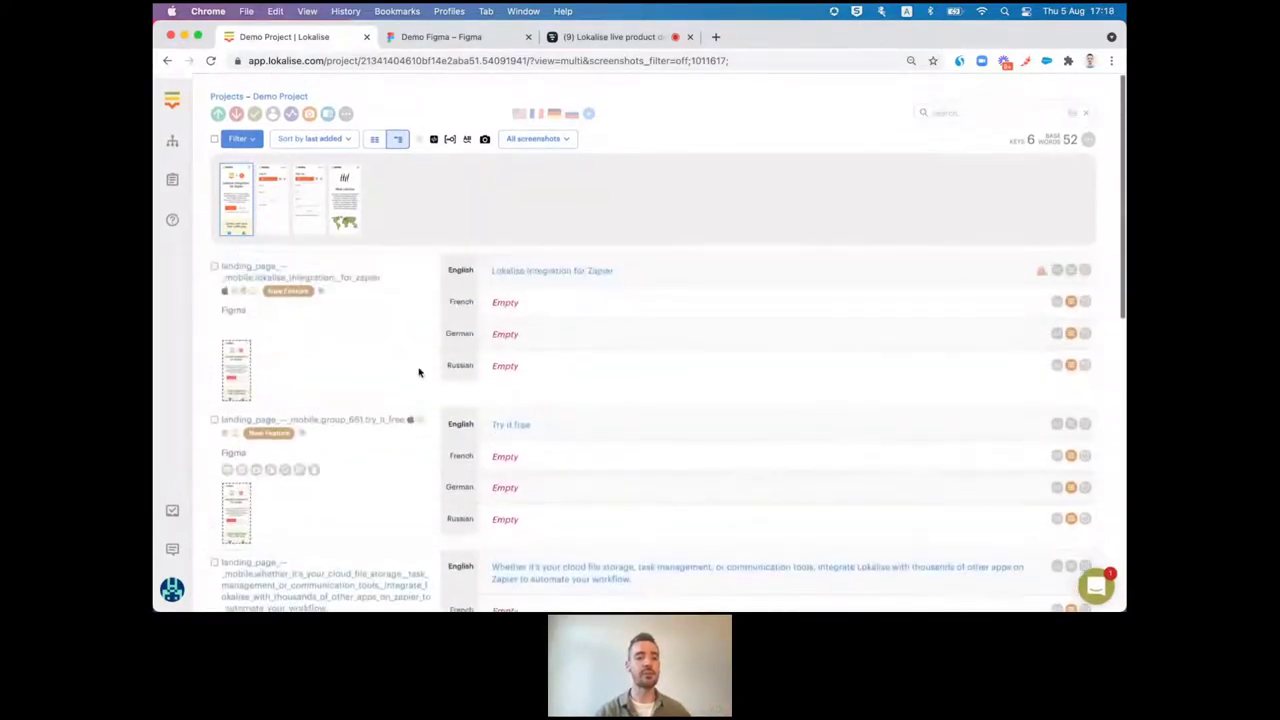
pyautogui.click(266, 198)
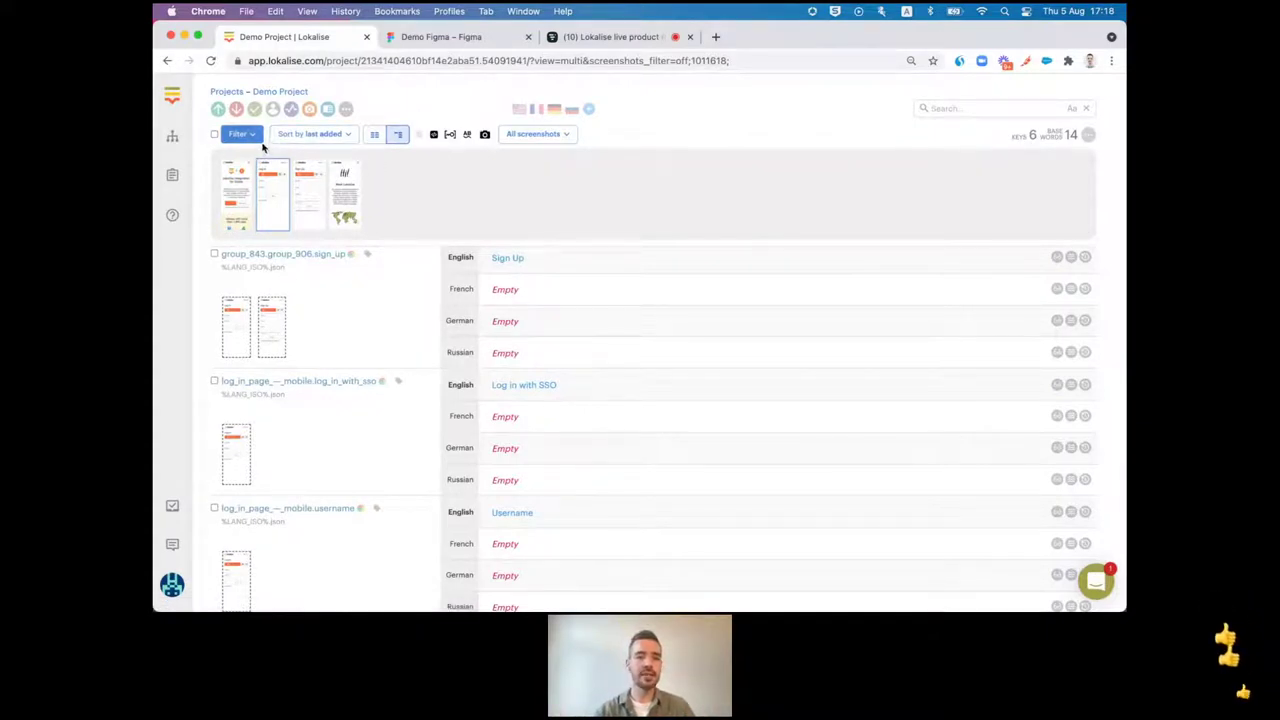
pyautogui.click(486, 135)
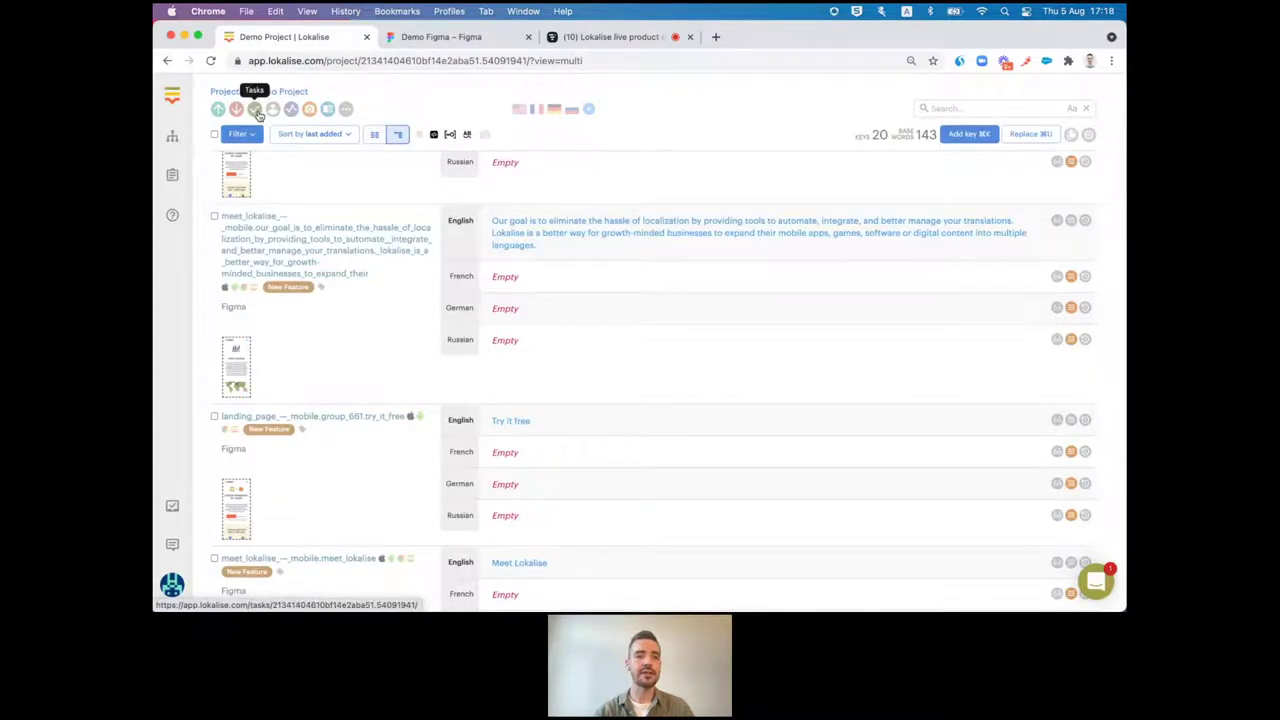
# Start a new task titled Translate with due date 2021-08-13 and type Translation, and continue to its task options
pyautogui.click(256, 112)
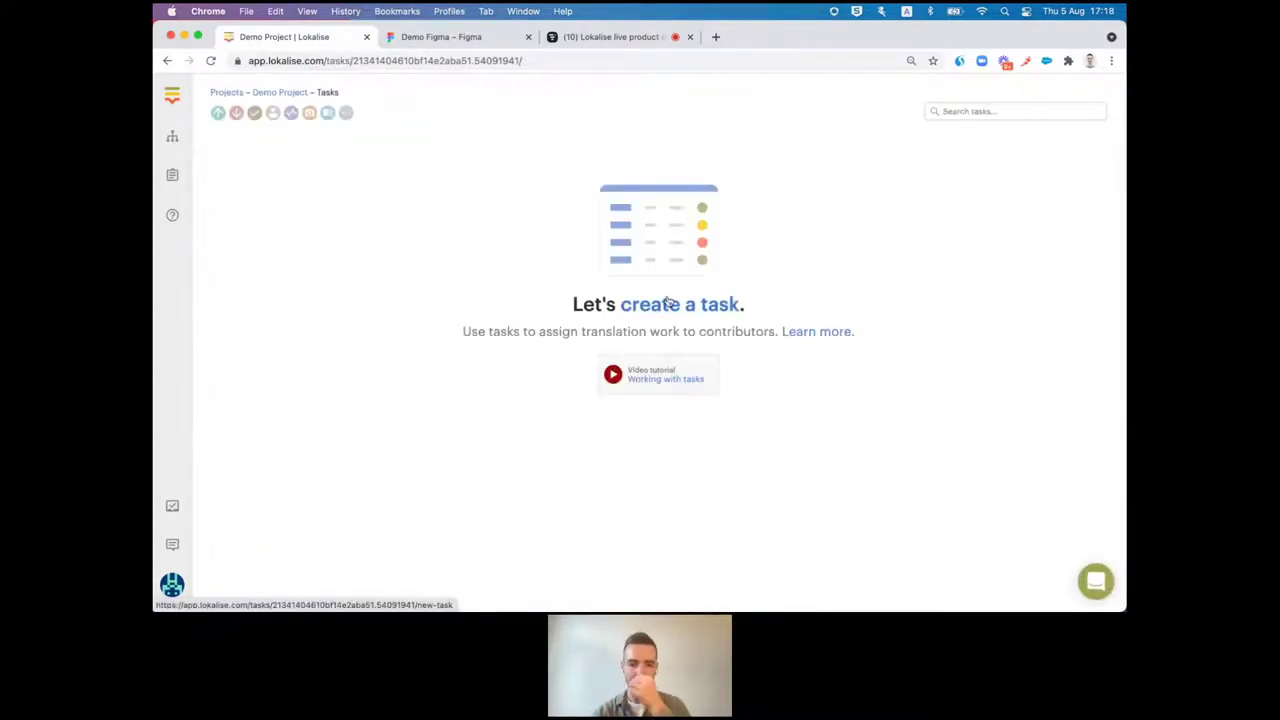
pyautogui.click(668, 303)
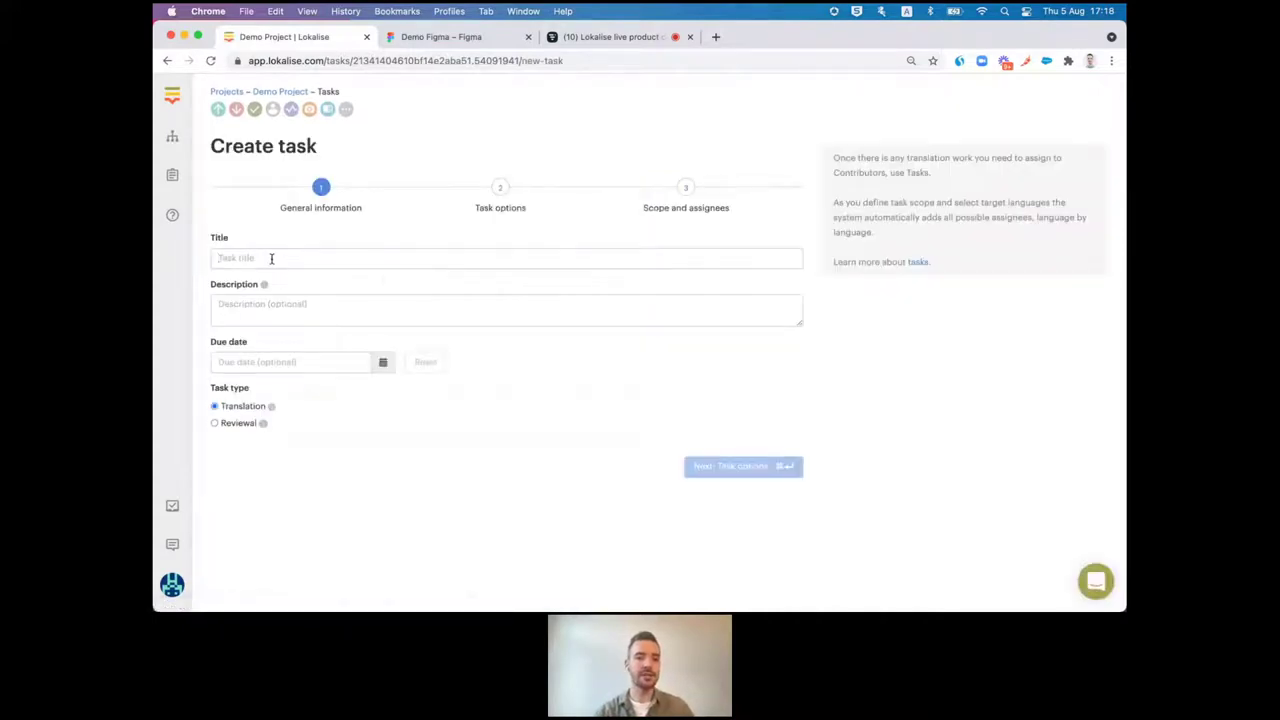
pyautogui.click(271, 258)
pyautogui.click(240, 286)
pyautogui.click(247, 360)
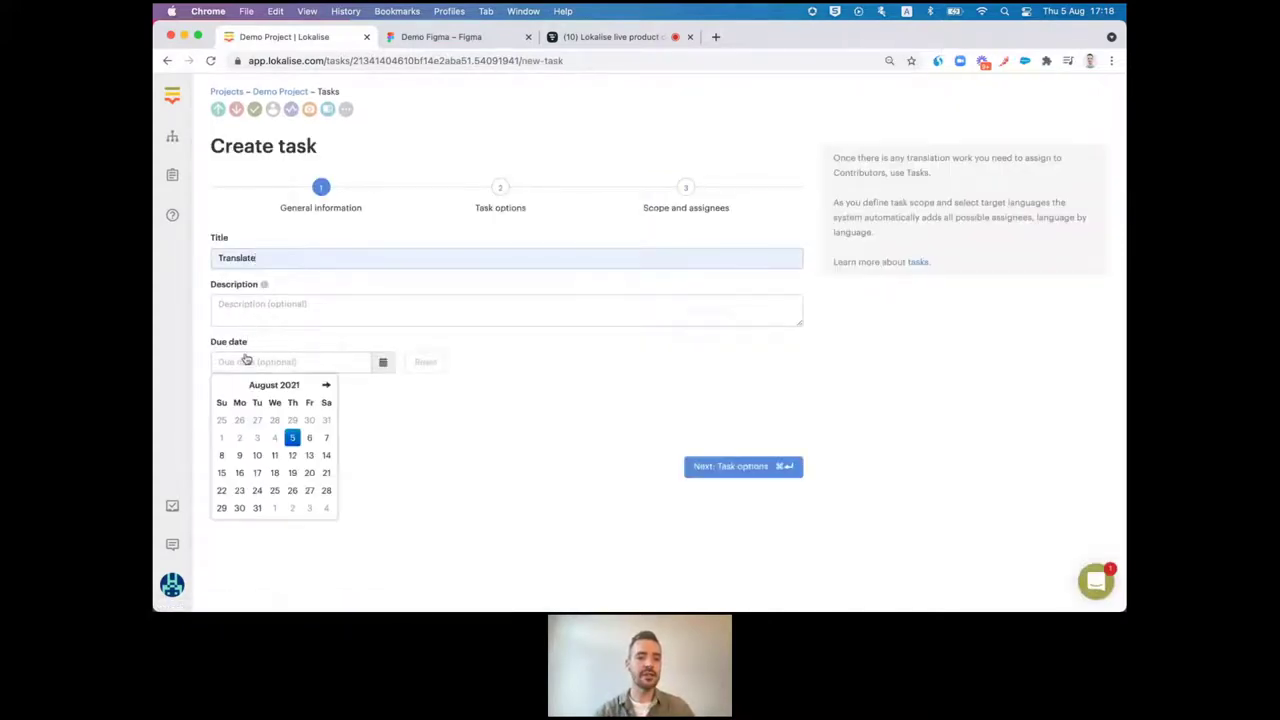
pyautogui.click(310, 456)
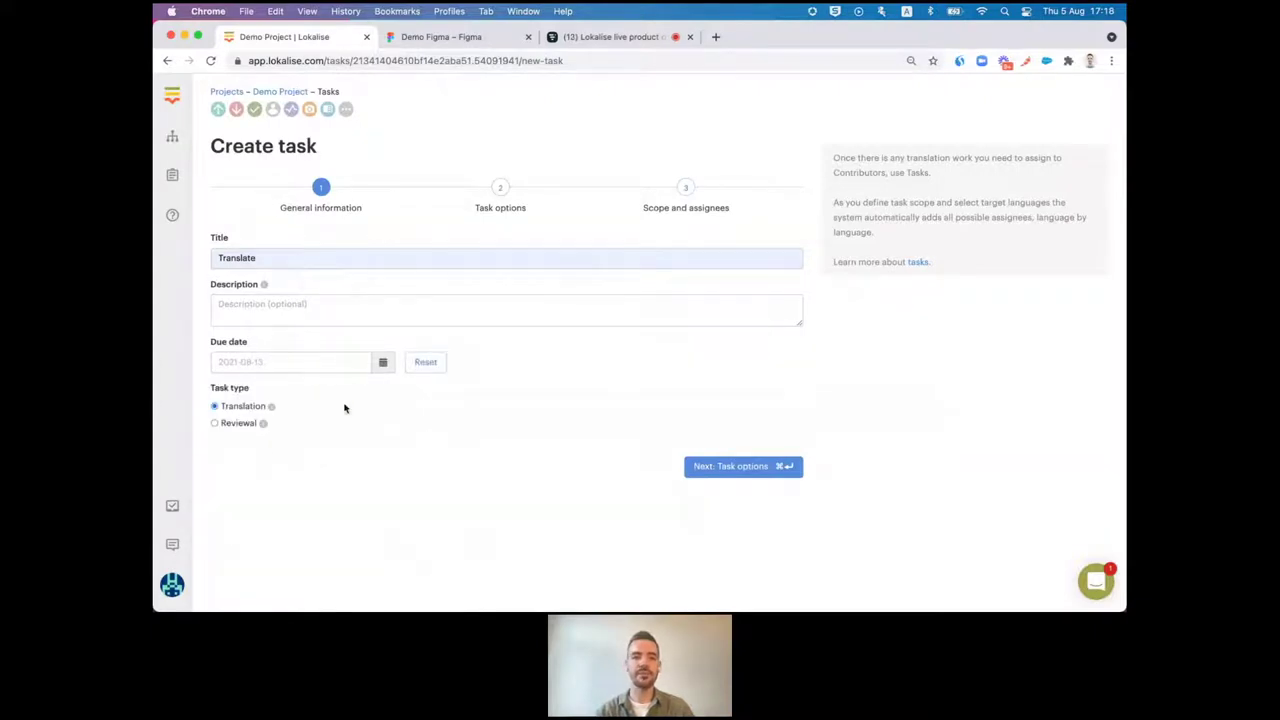
pyautogui.click(221, 425)
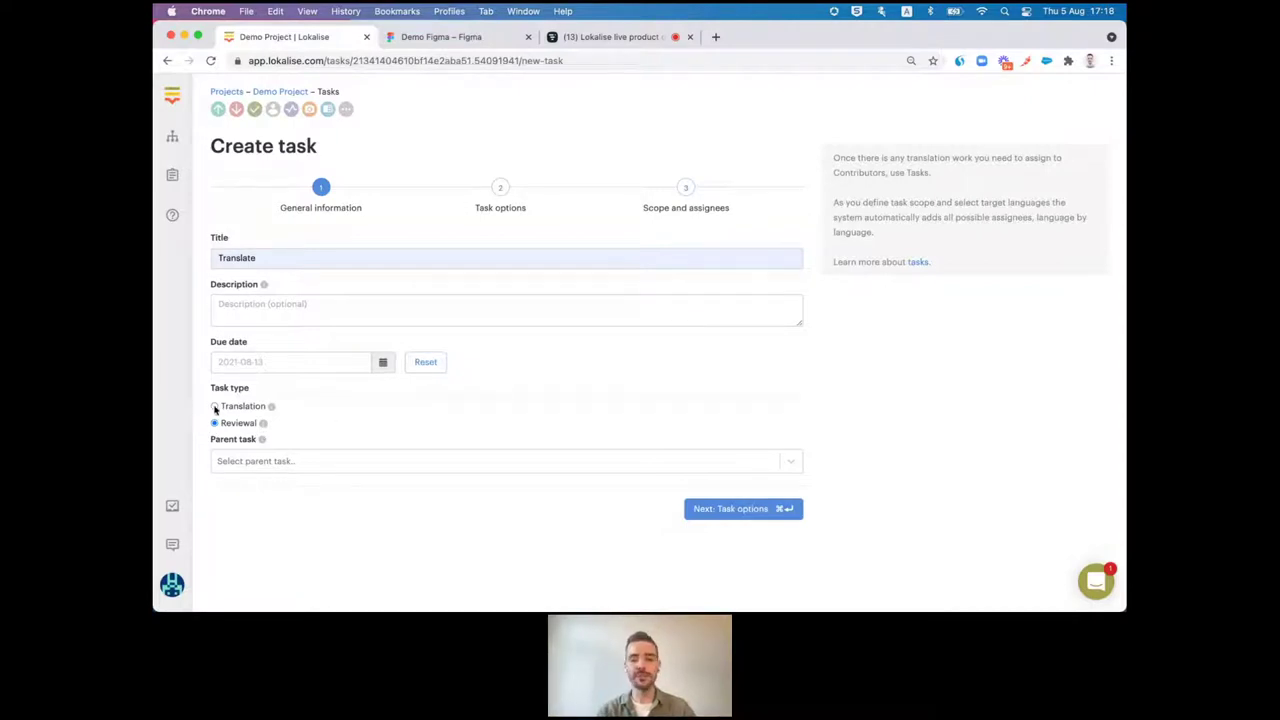
pyautogui.click(215, 407)
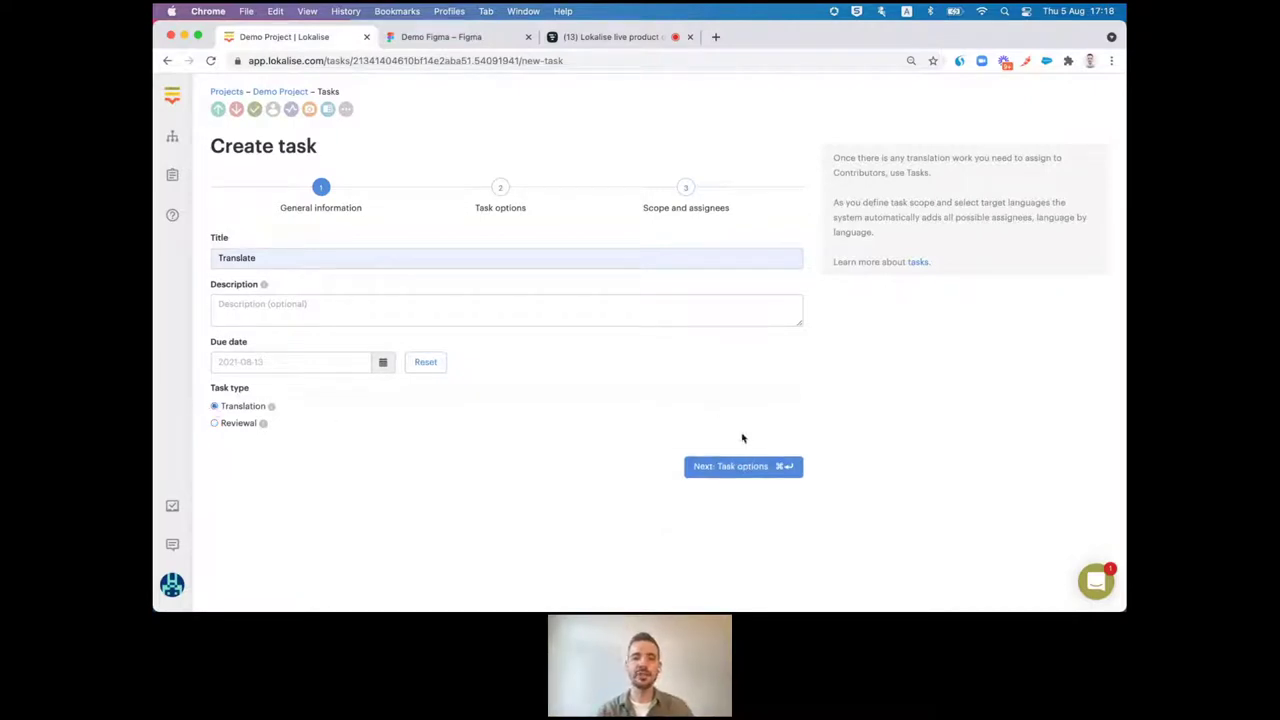
pyautogui.click(757, 471)
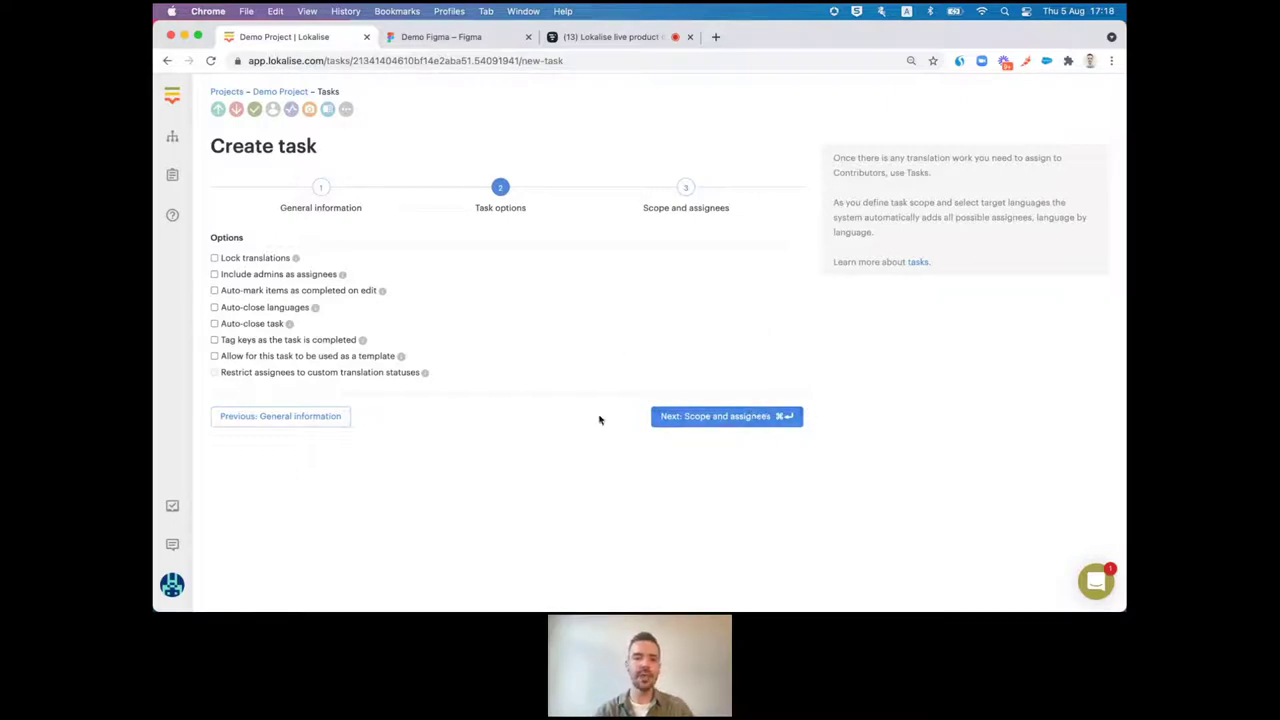
# Target all project languages without enabling extra options, assign French to the translator contributor only, and create the task
pyautogui.click(713, 424)
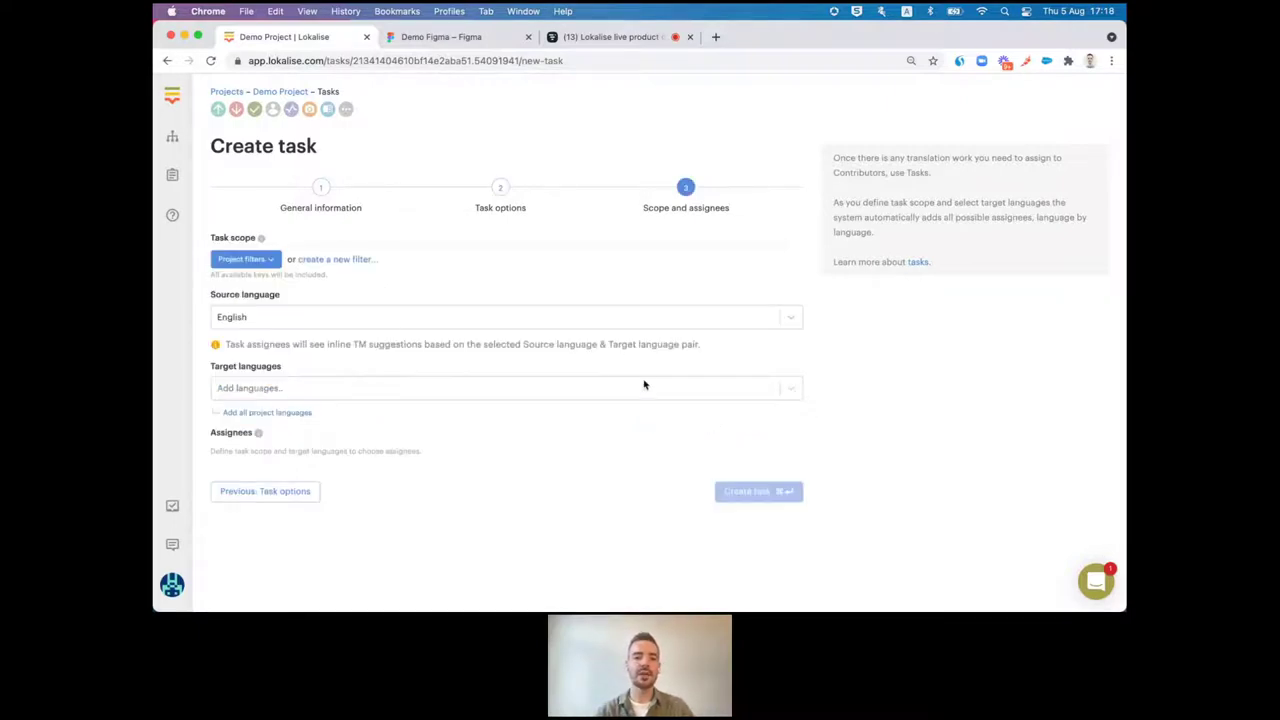
pyautogui.click(276, 413)
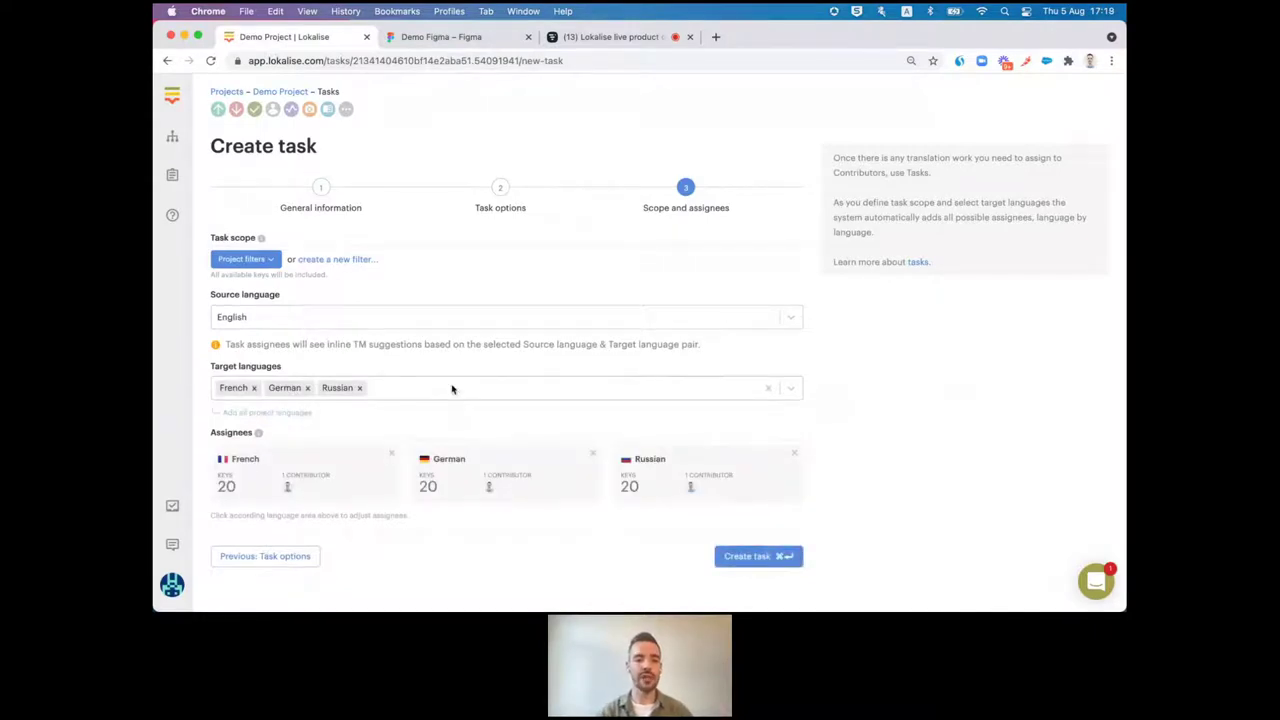
pyautogui.click(289, 488)
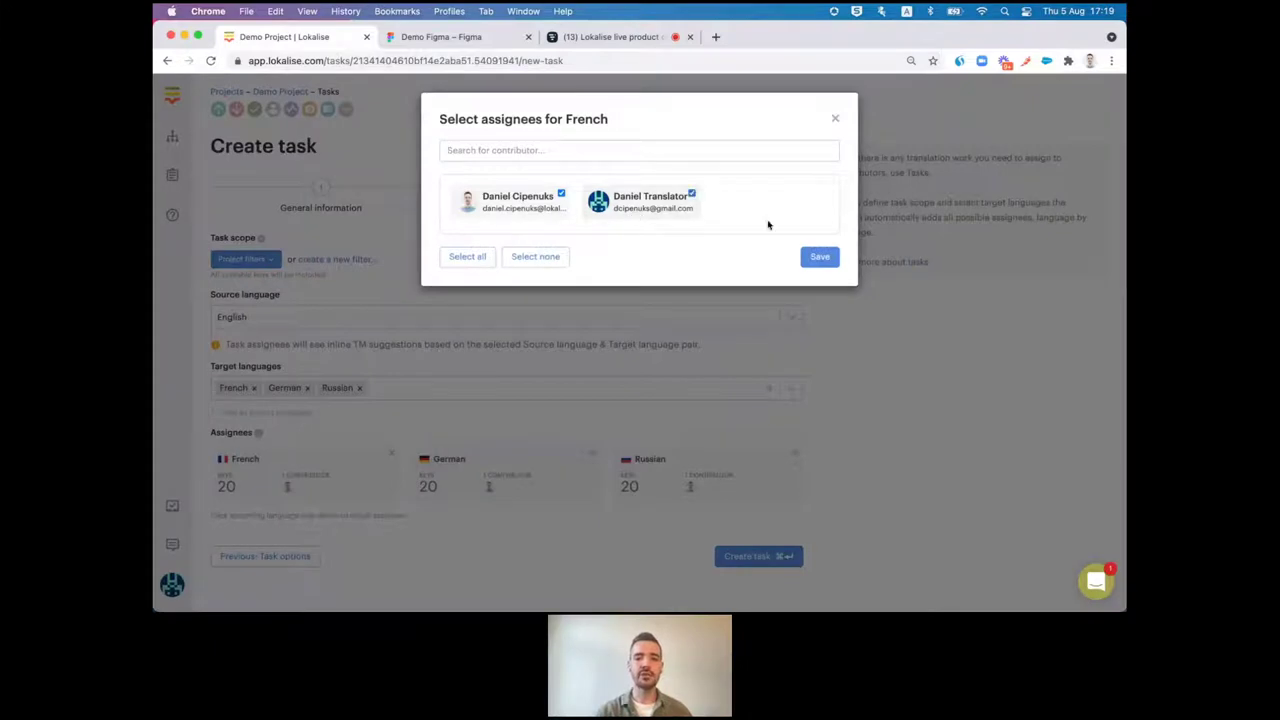
pyautogui.click(561, 193)
pyautogui.click(822, 258)
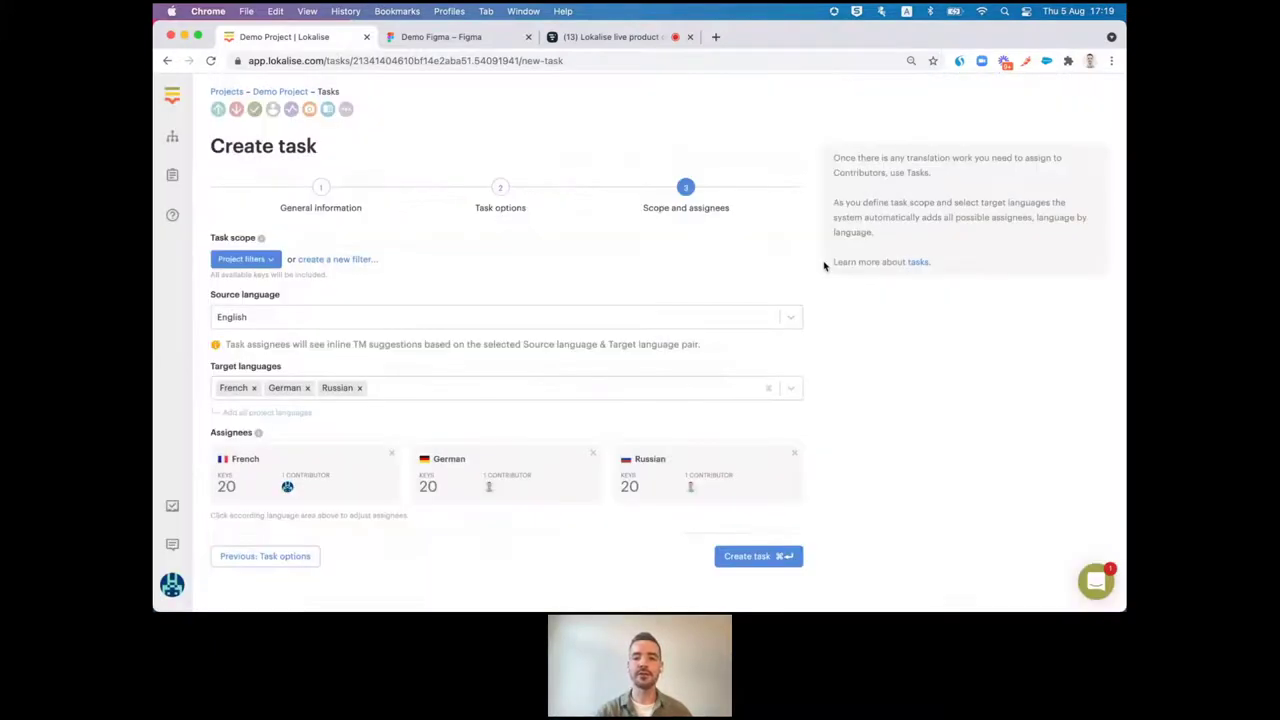
pyautogui.click(752, 557)
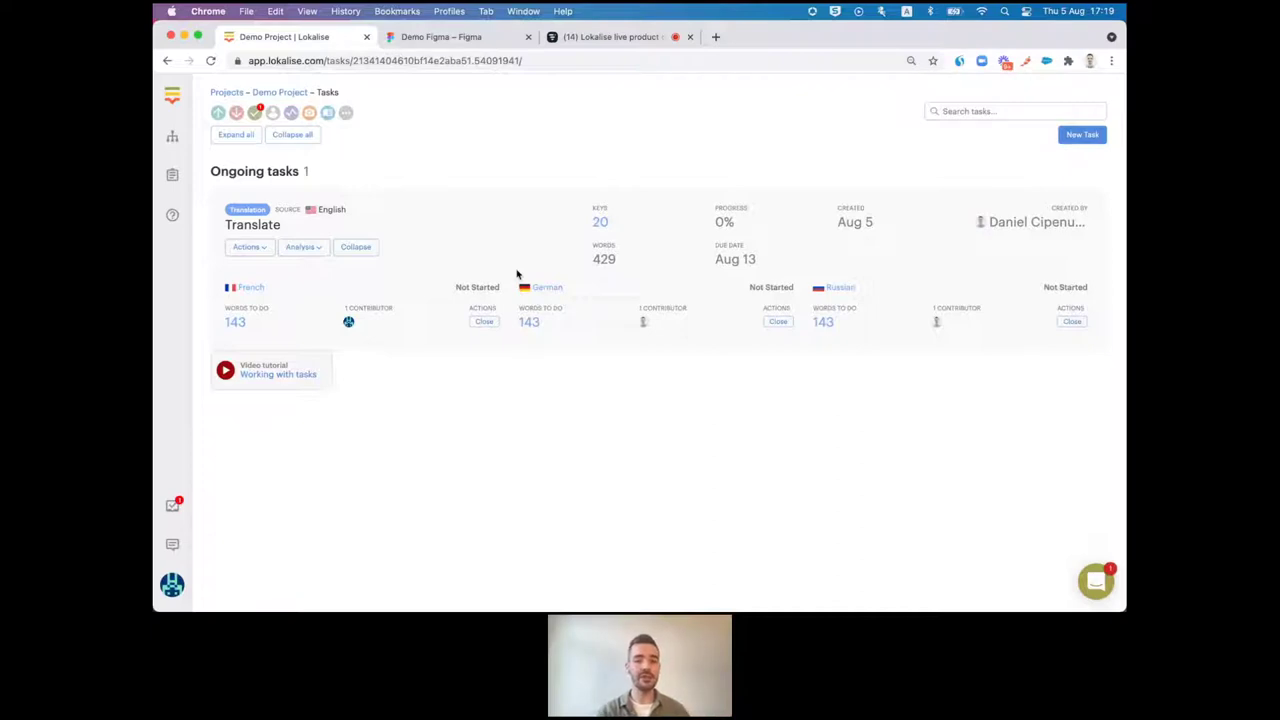
# Check the analysis reports offered for the Translate task and return to the Demo Project's keys
pyautogui.click(300, 247)
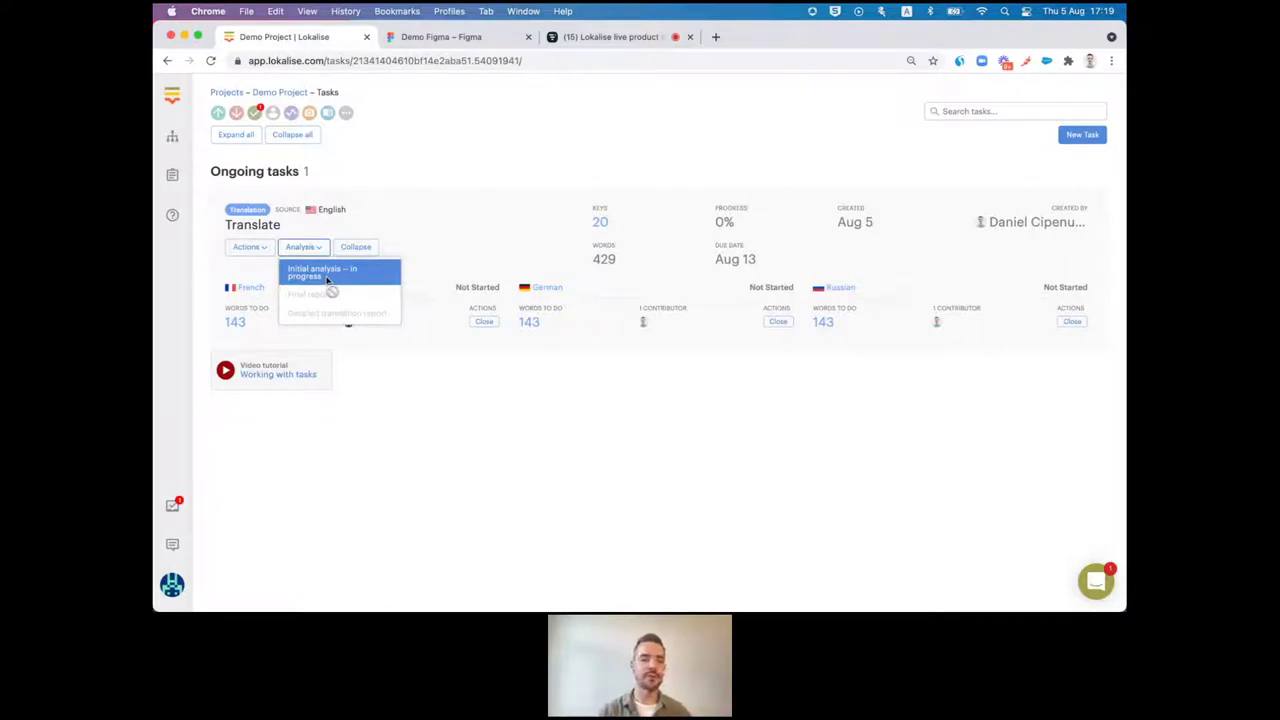
pyautogui.click(430, 177)
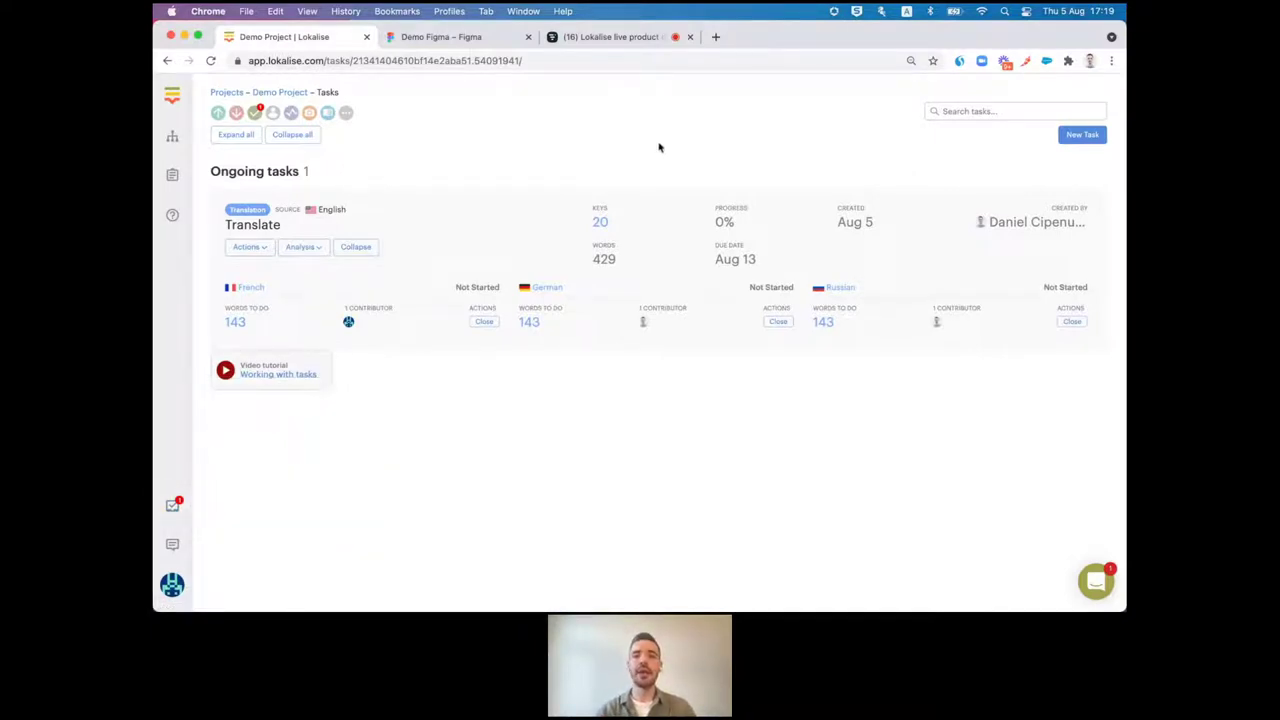
pyautogui.click(273, 93)
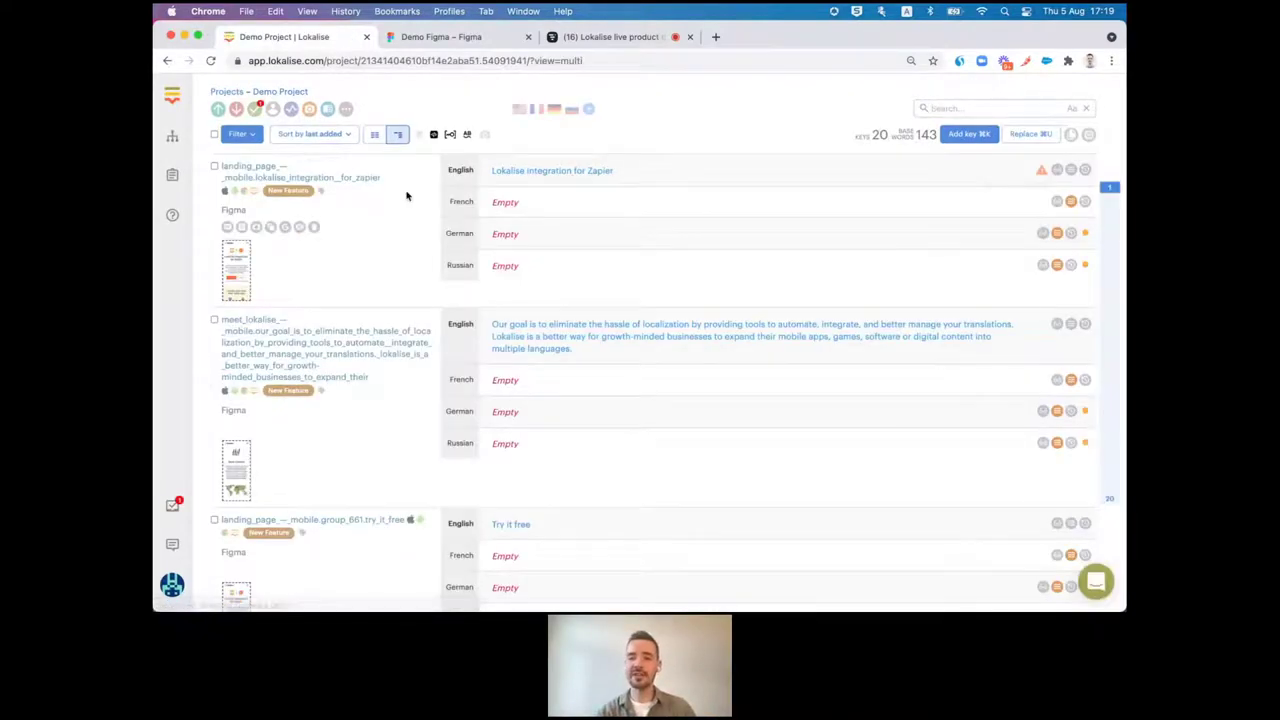
# Apply translation memory with 100% matches to all project keys in all languages, confirming the override
pyautogui.click(212, 134)
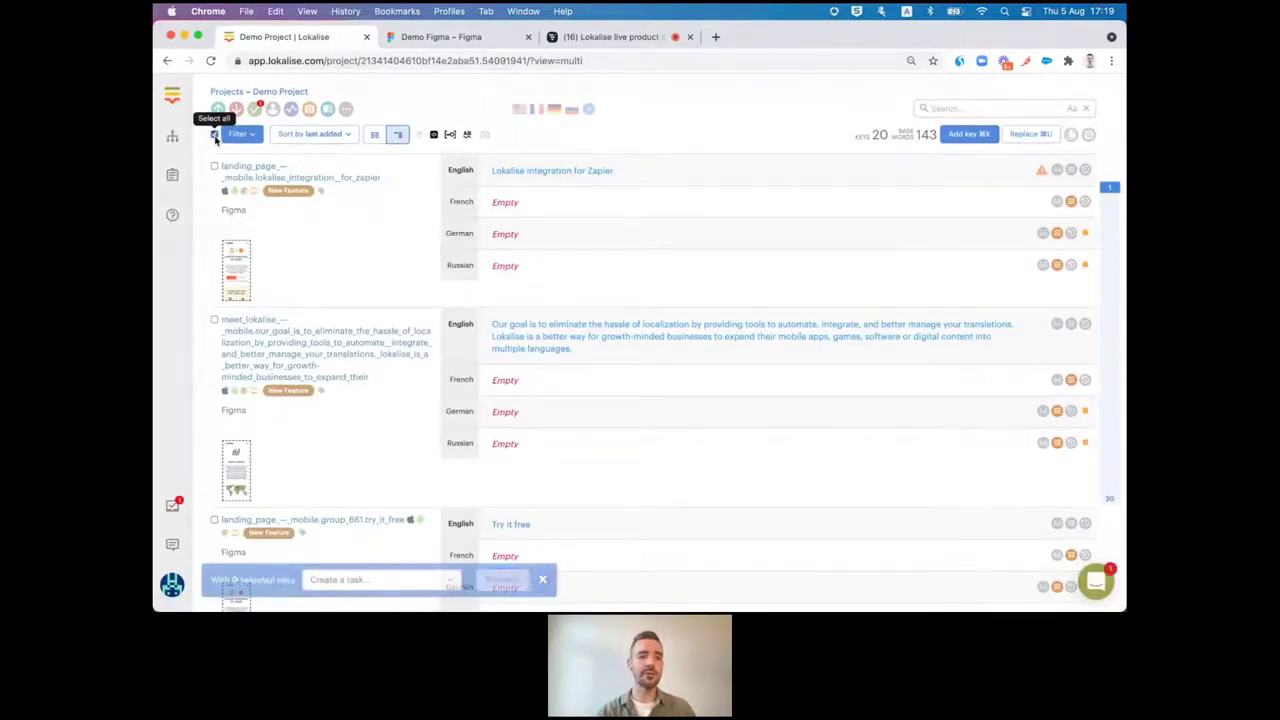
pyautogui.click(380, 580)
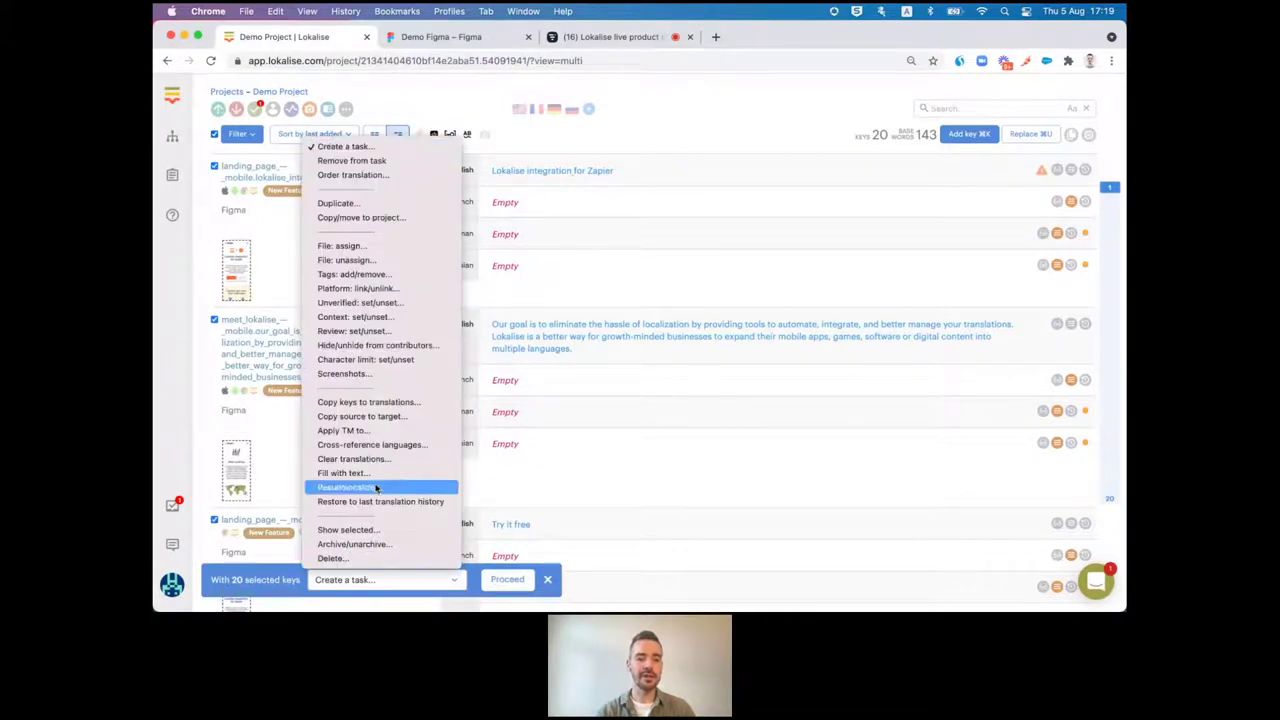
pyautogui.click(376, 431)
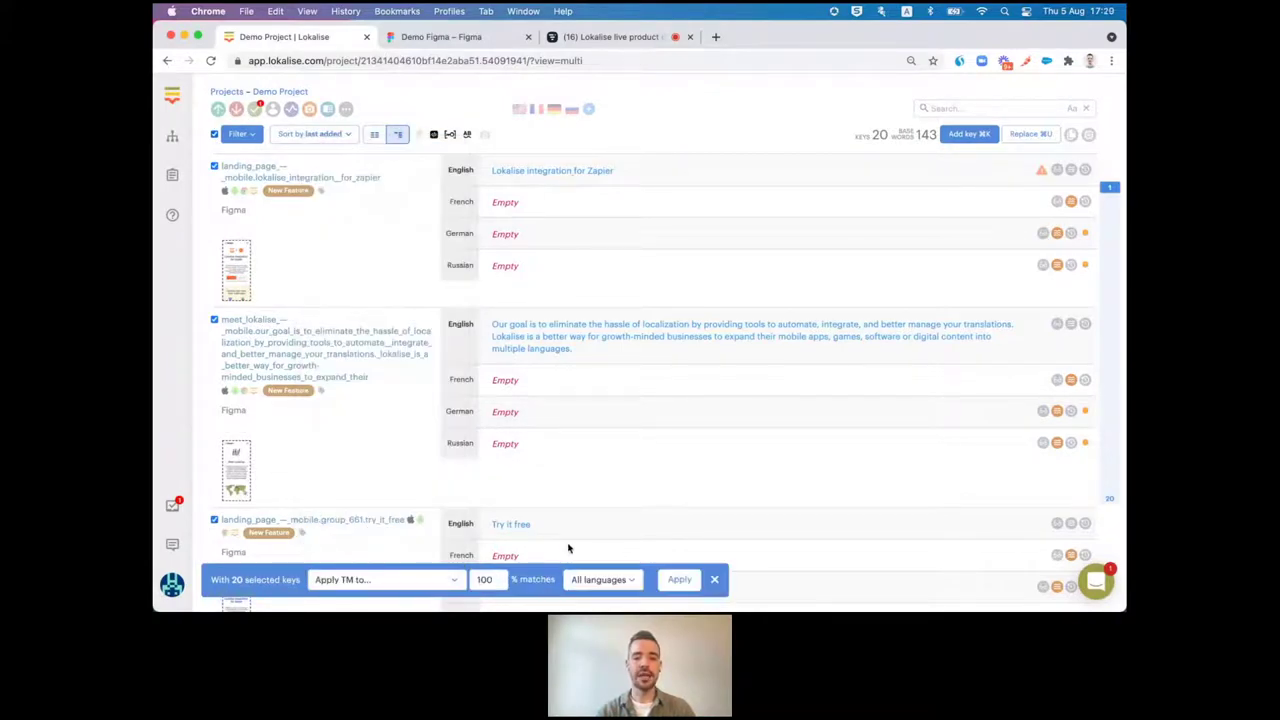
pyautogui.click(679, 580)
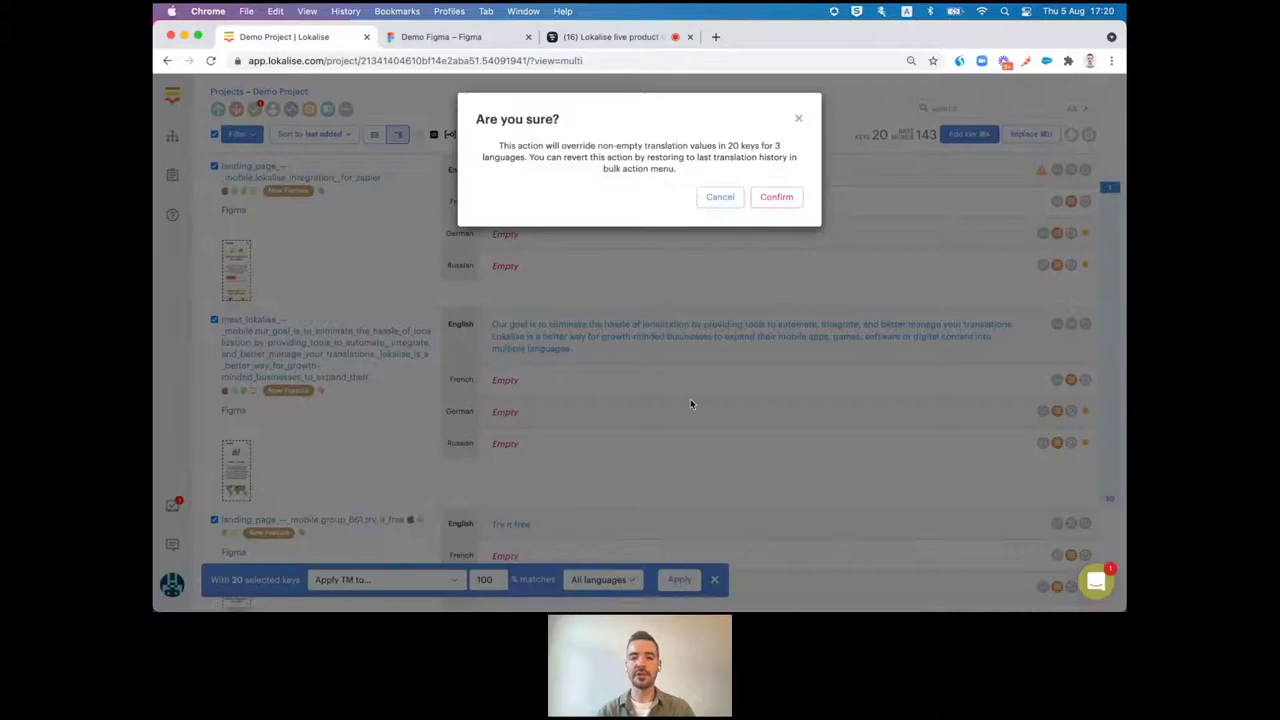
pyautogui.click(769, 200)
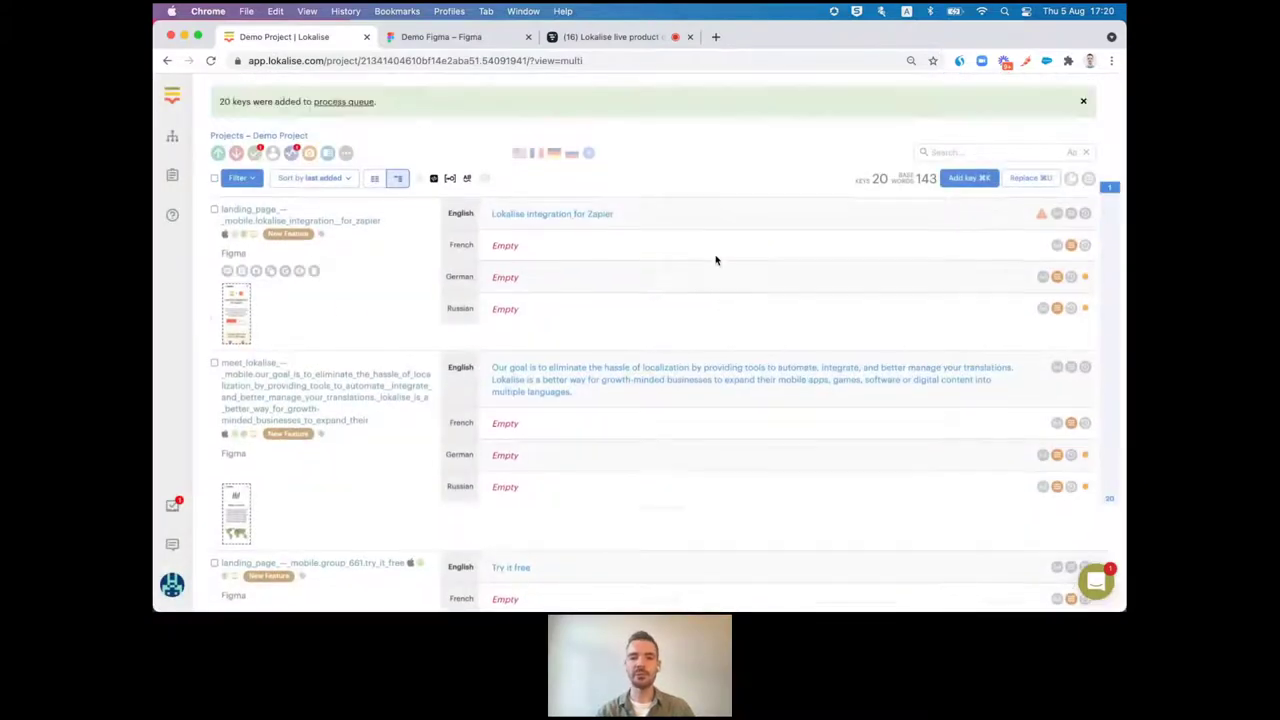
# Review the project's active and finished processes and recent activity, and close the overview
pyautogui.click(293, 155)
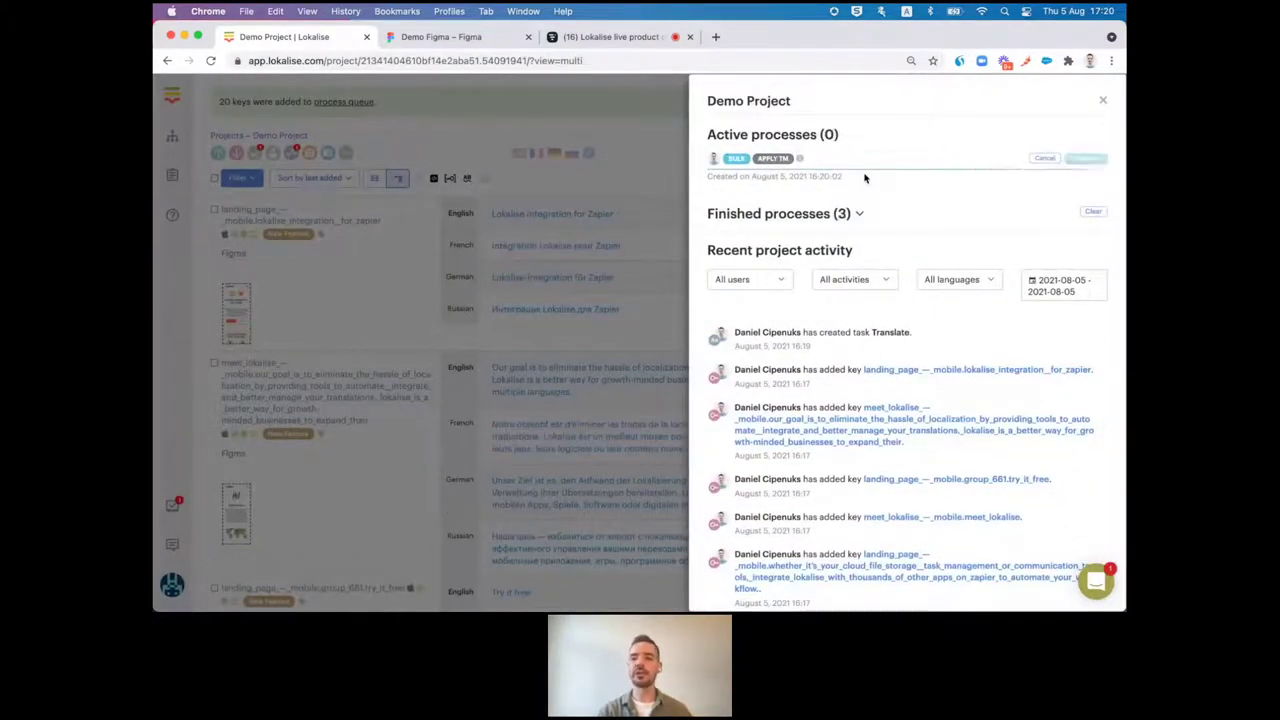
pyautogui.scroll(-3, 812, 456)
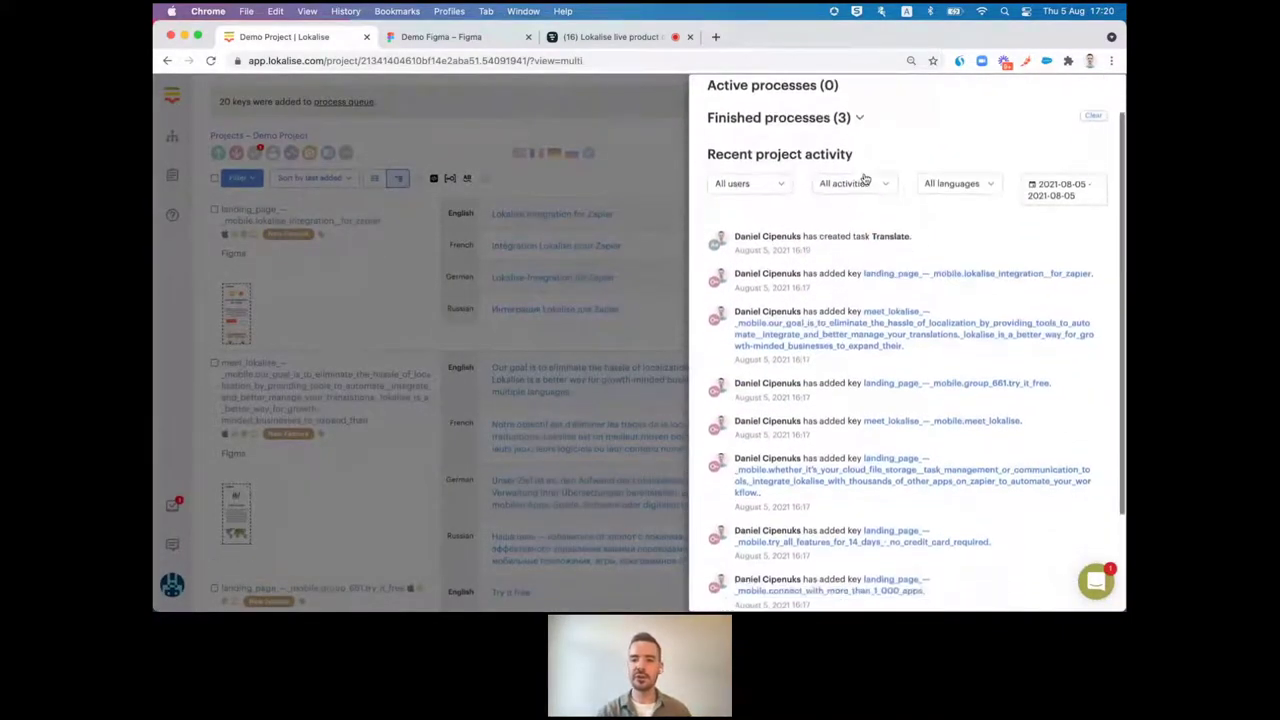
pyautogui.scroll(3, 812, 456)
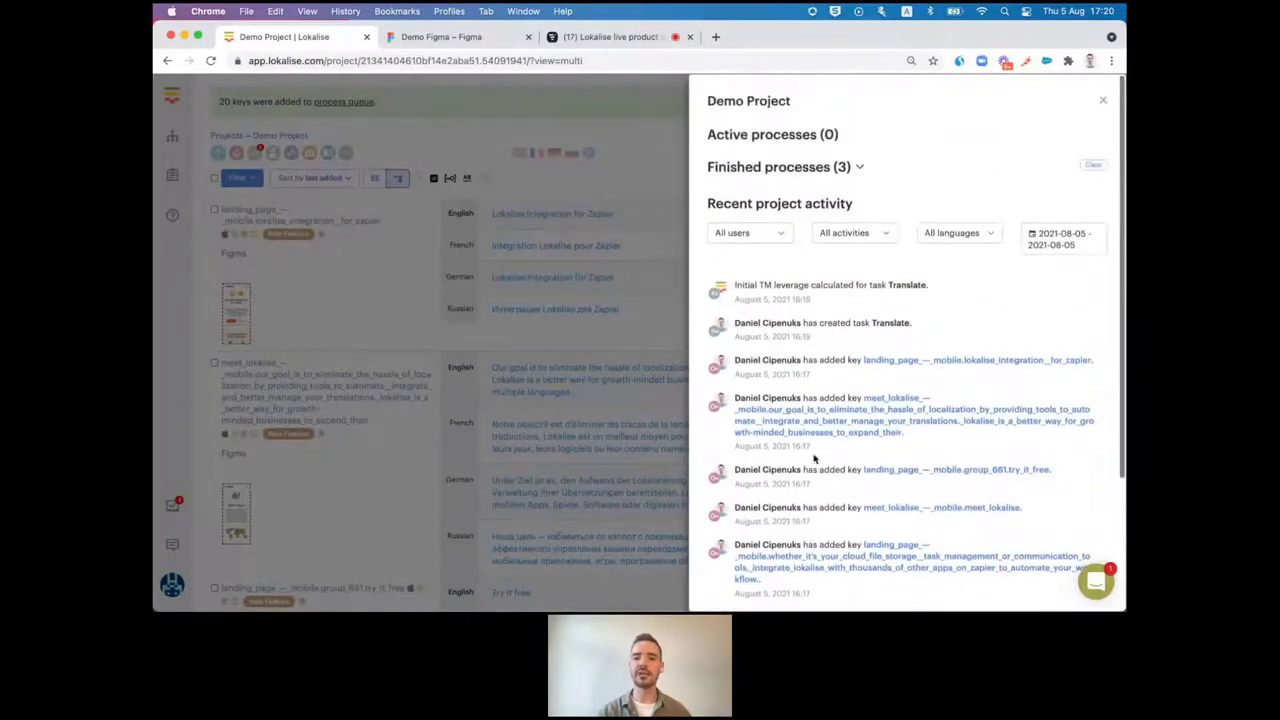
pyautogui.click(1104, 102)
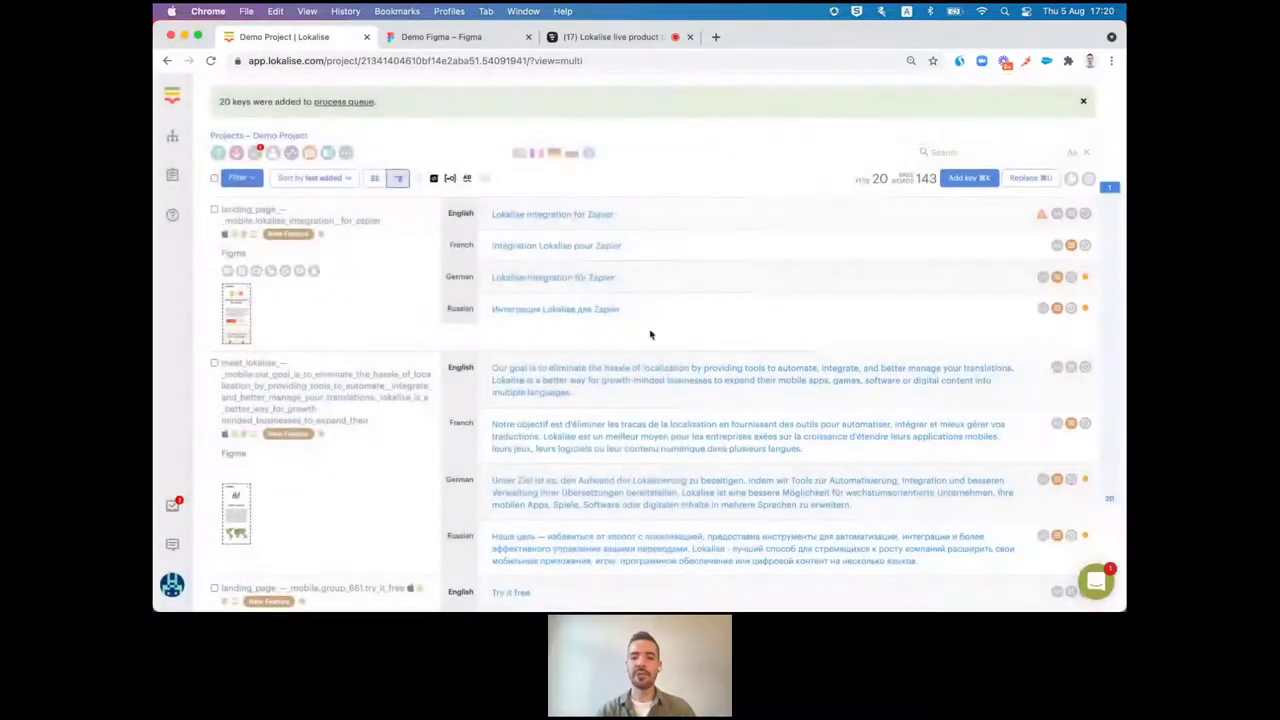
# Look through the key list to examine the French, German and Russian translations filled in from translation memory
pyautogui.scroll(-1, 650, 335)
pyautogui.scroll(1, 650, 335)
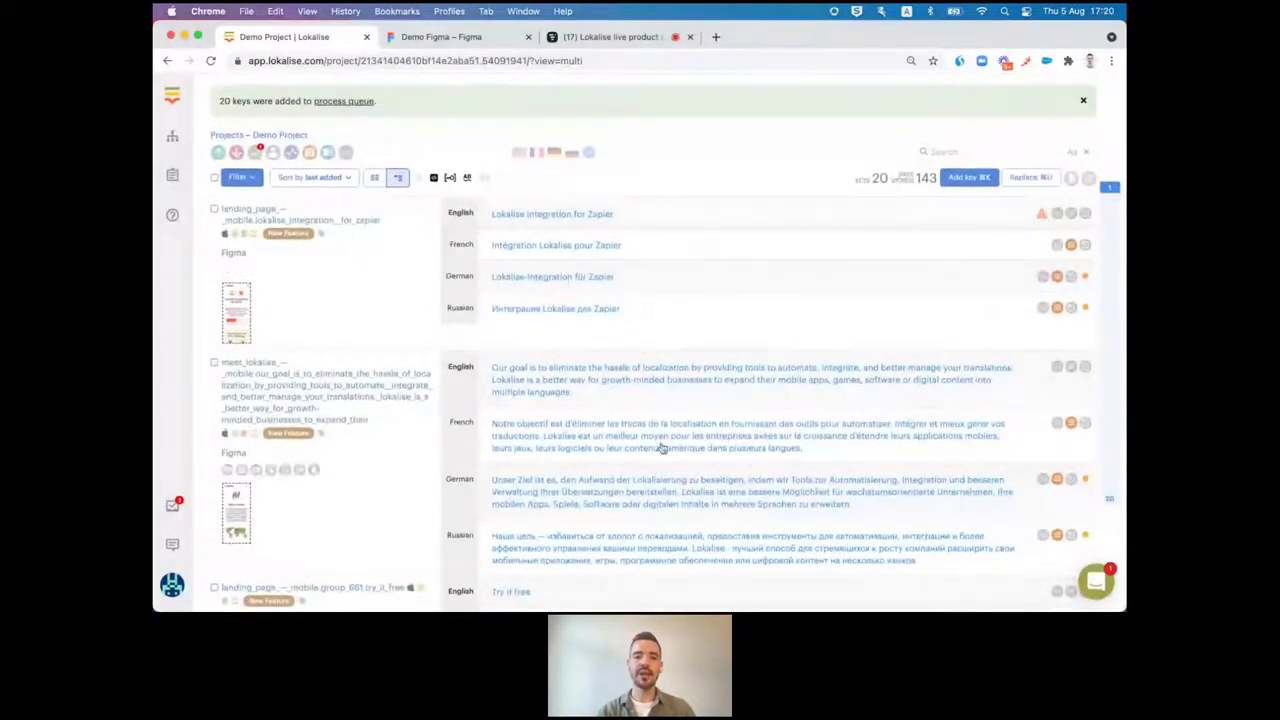
pyautogui.scroll(-4, 660, 448)
pyautogui.scroll(-10, 661, 448)
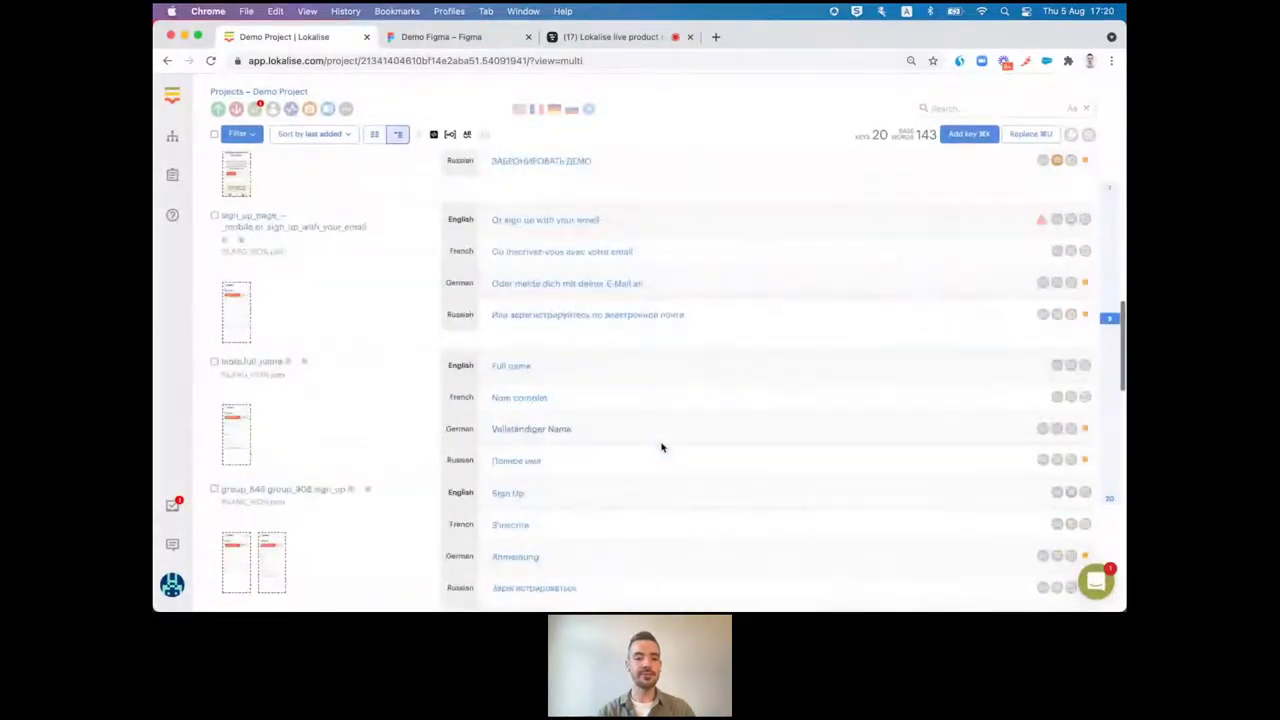
# Switch to the Demo Figma file, pull the French translations from Lokalise into the design, and close the update summary
pyautogui.scroll(10, 661, 448)
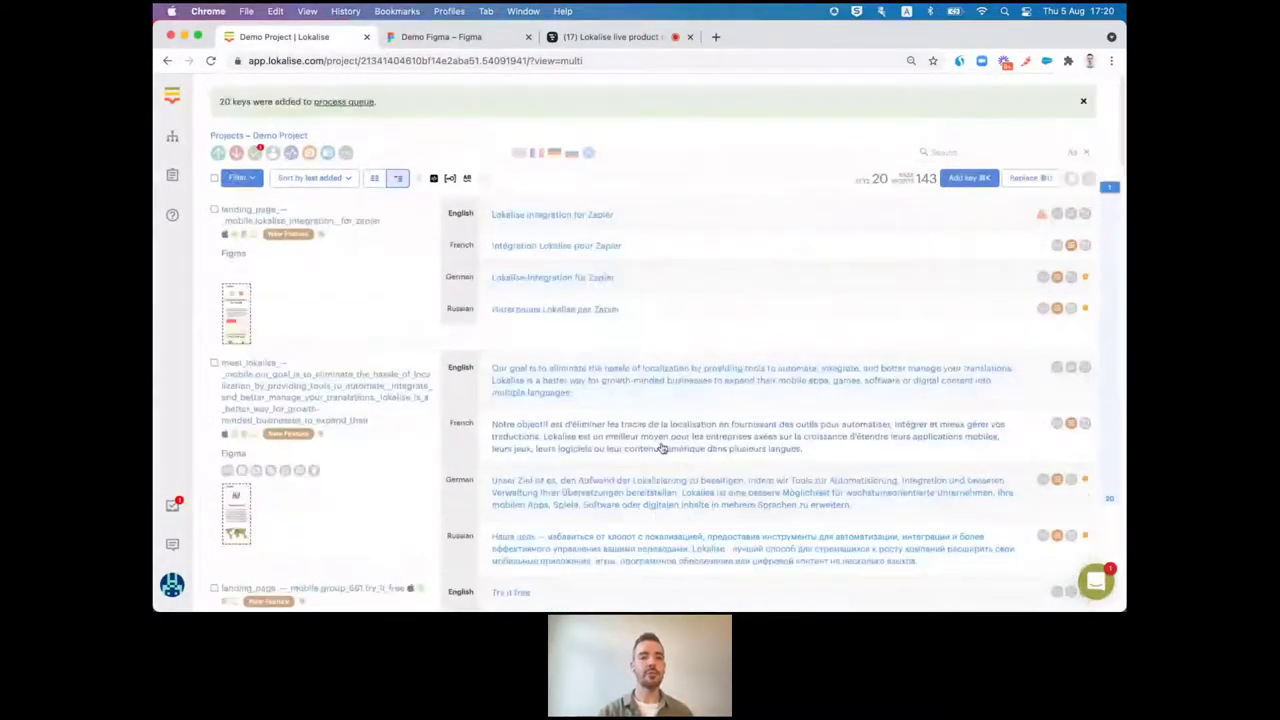
pyautogui.click(469, 40)
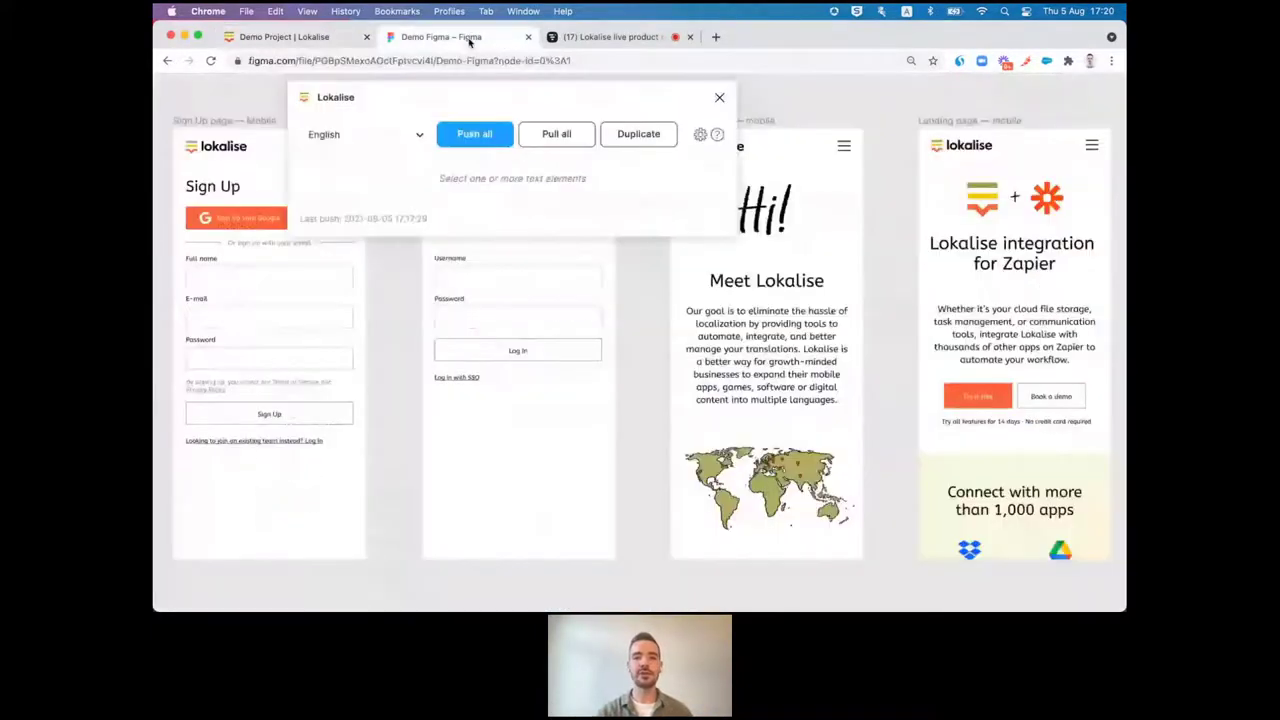
pyautogui.click(419, 134)
pyautogui.click(404, 150)
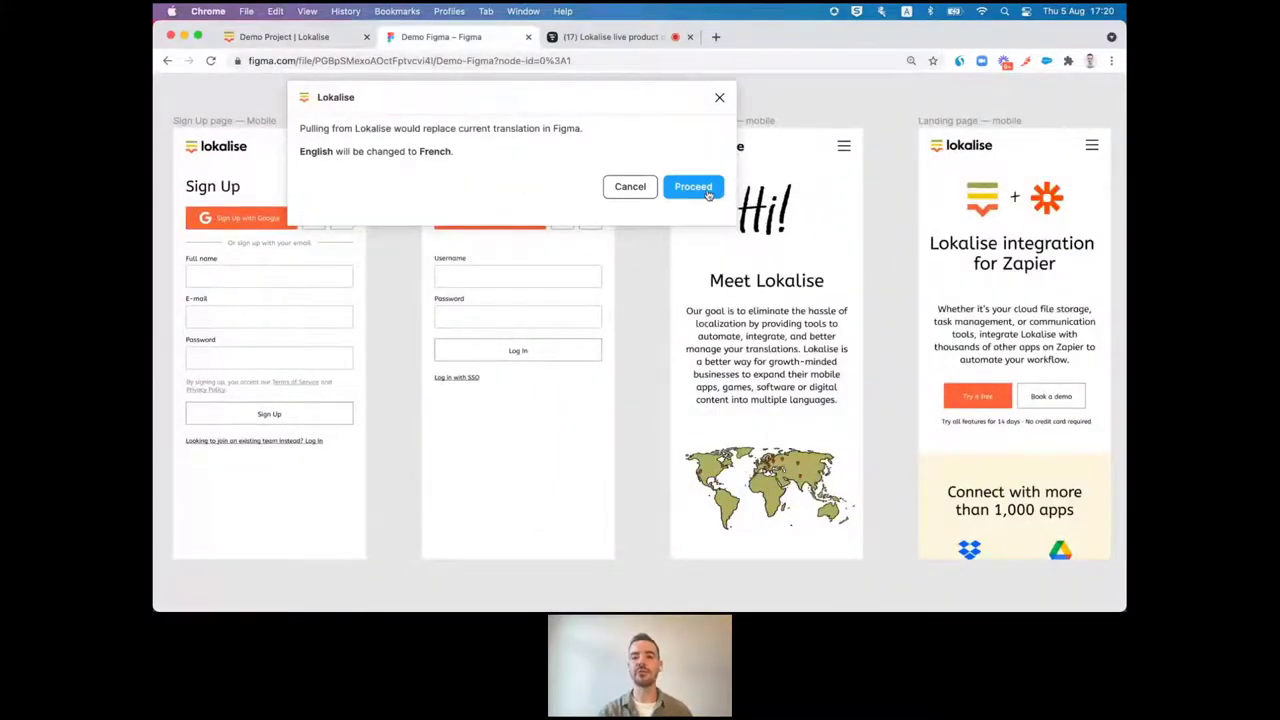
pyautogui.click(708, 194)
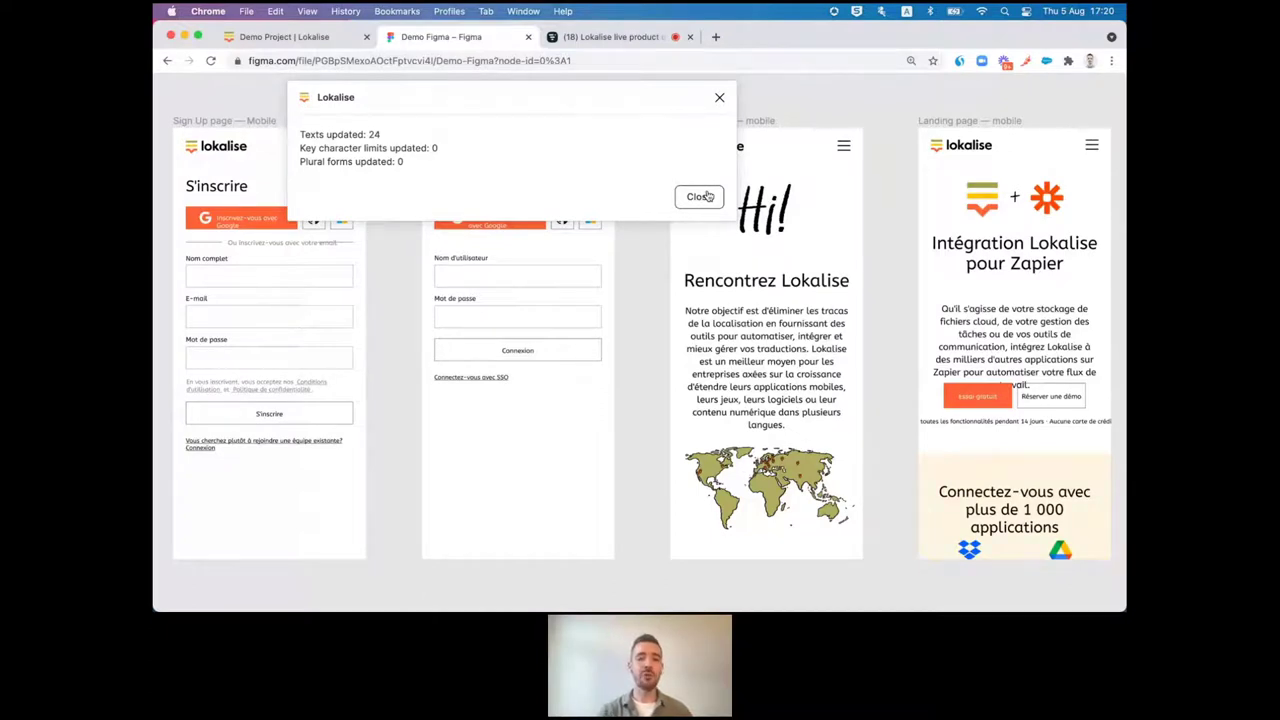
pyautogui.moveTo(538, 104); pyautogui.dragTo(553, 96)
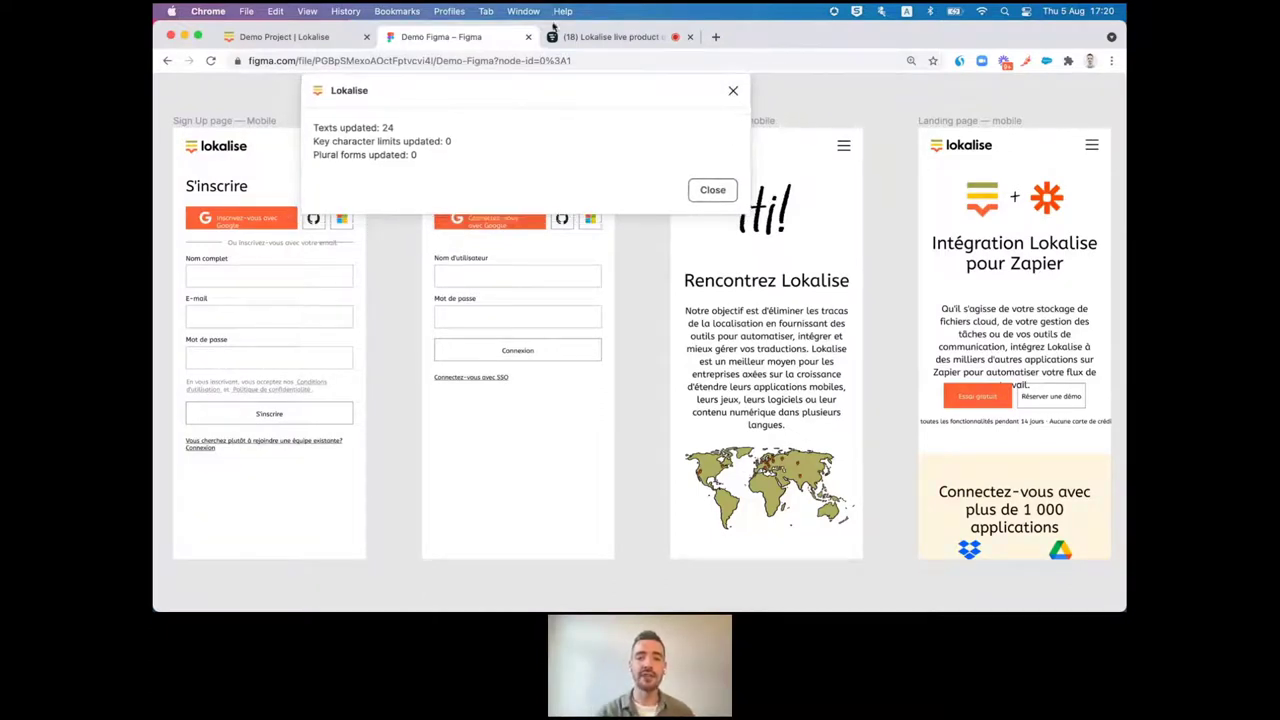
pyautogui.click(262, 226)
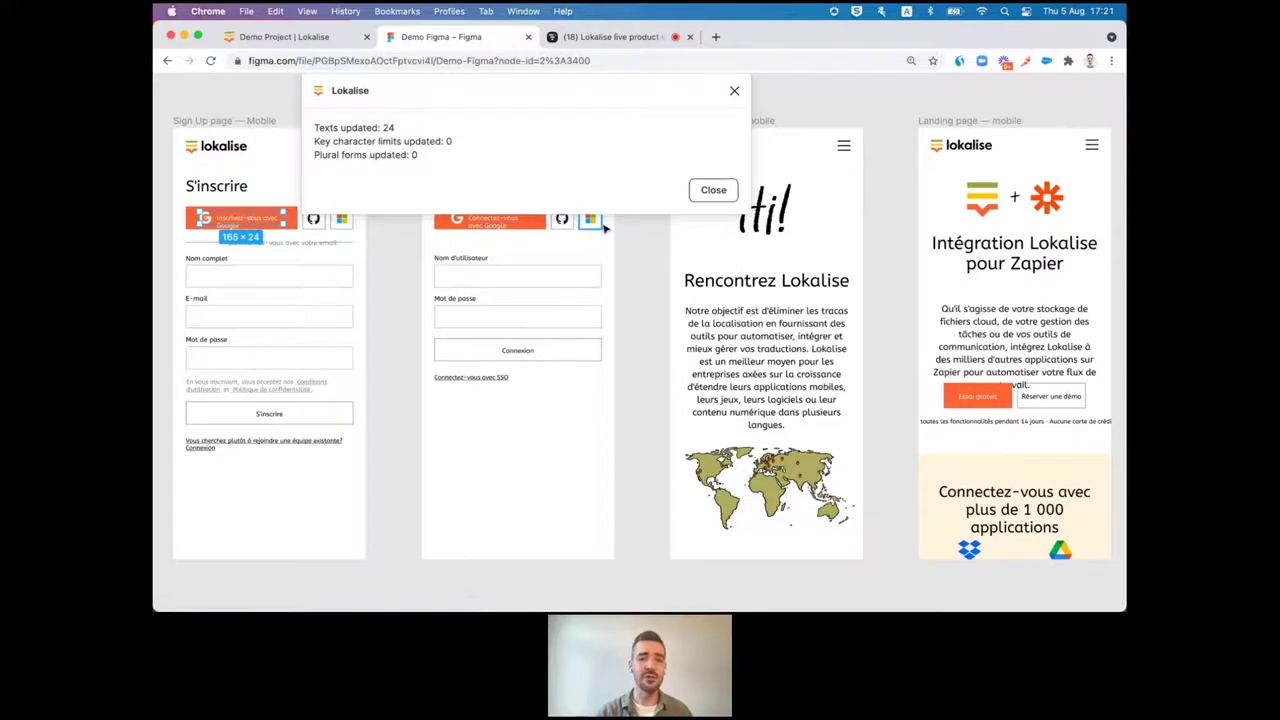
pyautogui.click(722, 194)
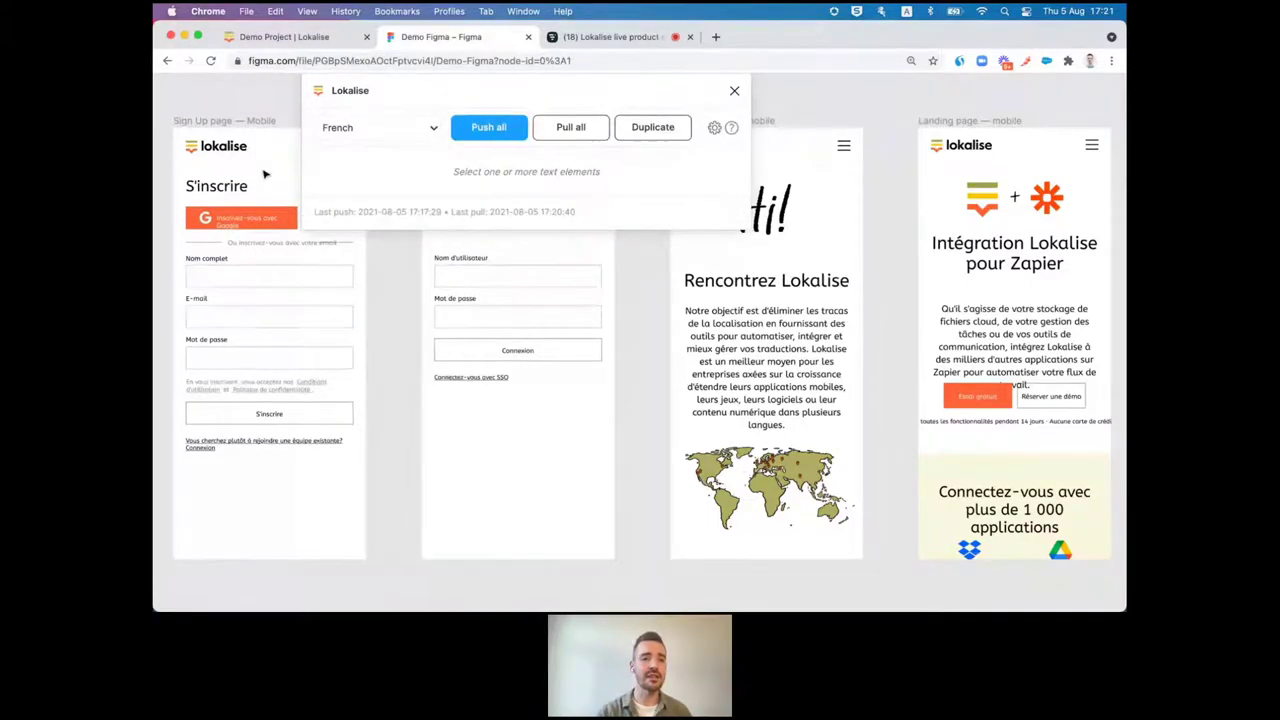
# Select the Google sign-up text on the Sign Up page to examine its key name and character limit field, and deselect it
pyautogui.click(237, 229)
pyautogui.doubleClick(238, 220)
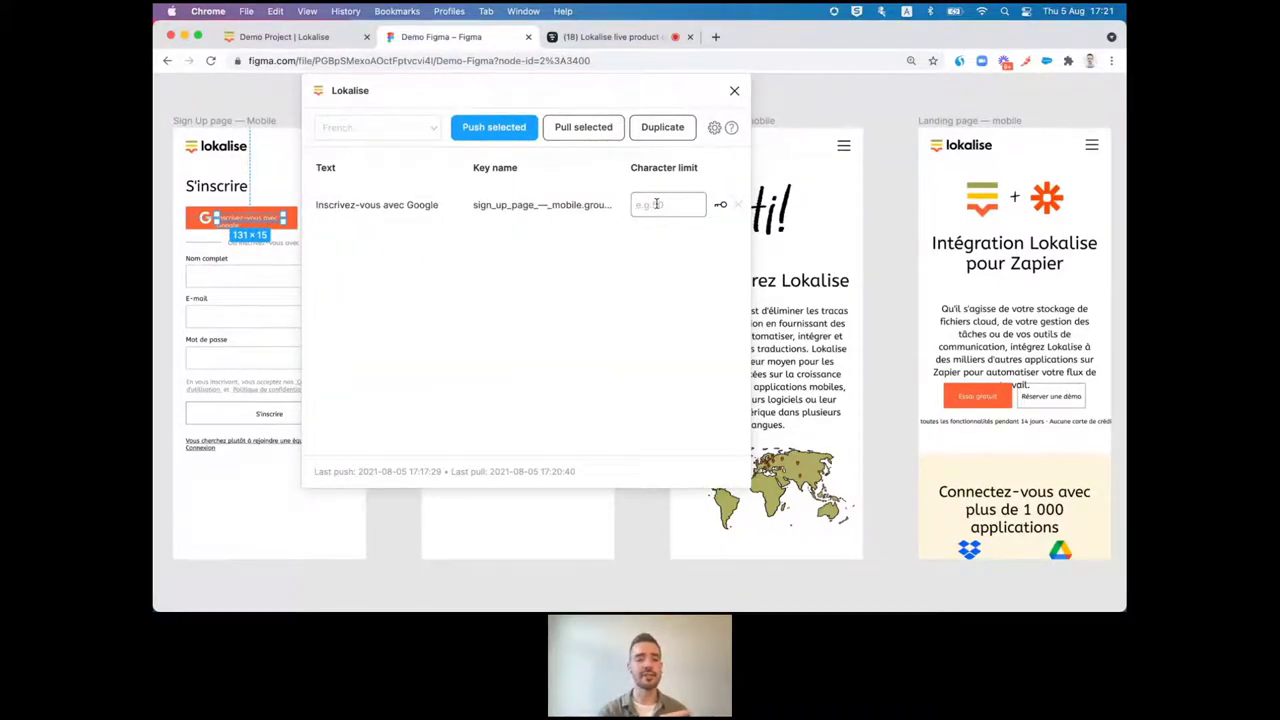
pyautogui.click(796, 116)
# Pull the German translations from Lokalise into the Figma design and close the update summary
pyautogui.click(434, 127)
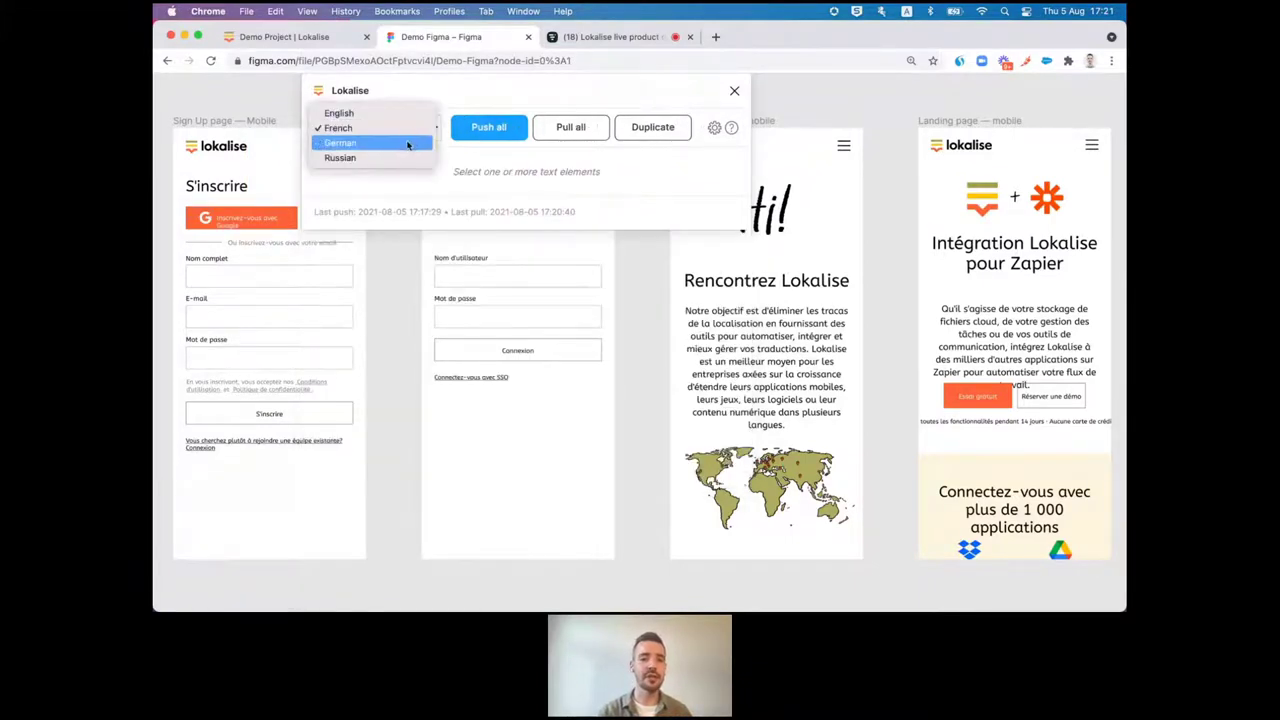
pyautogui.click(410, 141)
pyautogui.click(700, 181)
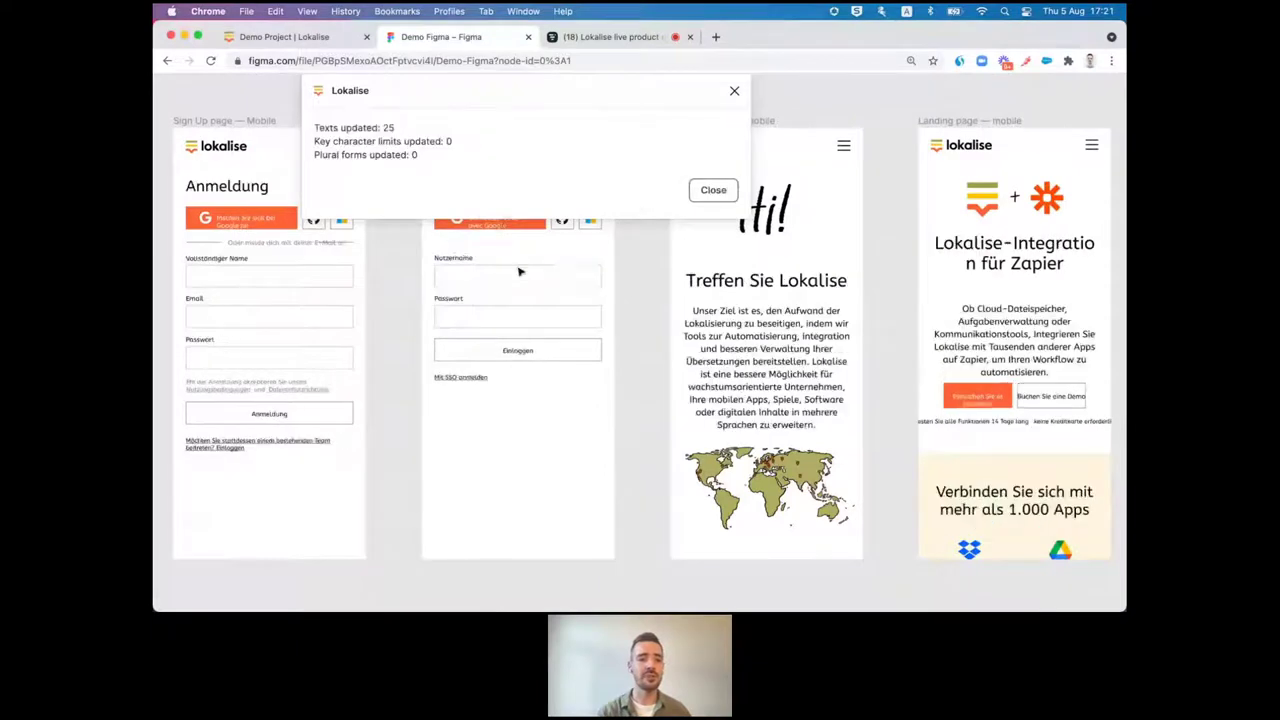
pyautogui.click(704, 190)
# Replace the Figma design's texts with the Russian translations from Lokalise and dismiss the update summary
pyautogui.click(407, 134)
pyautogui.click(386, 142)
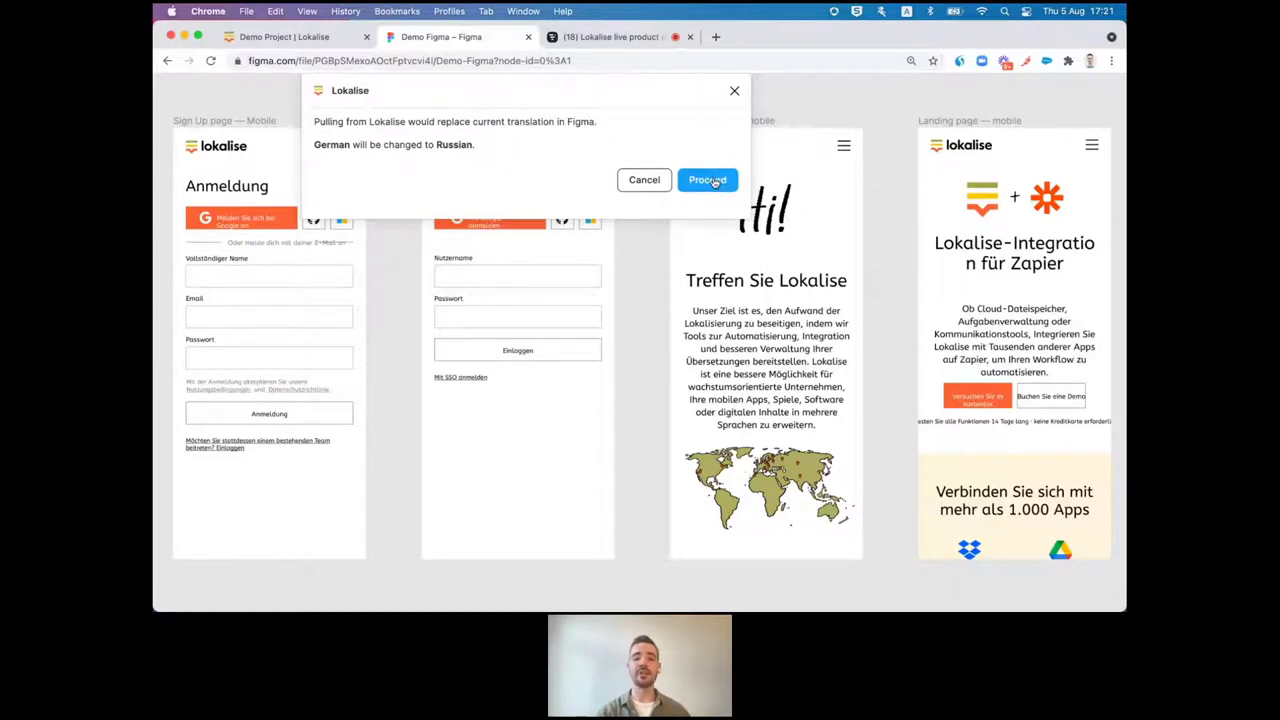
pyautogui.click(713, 181)
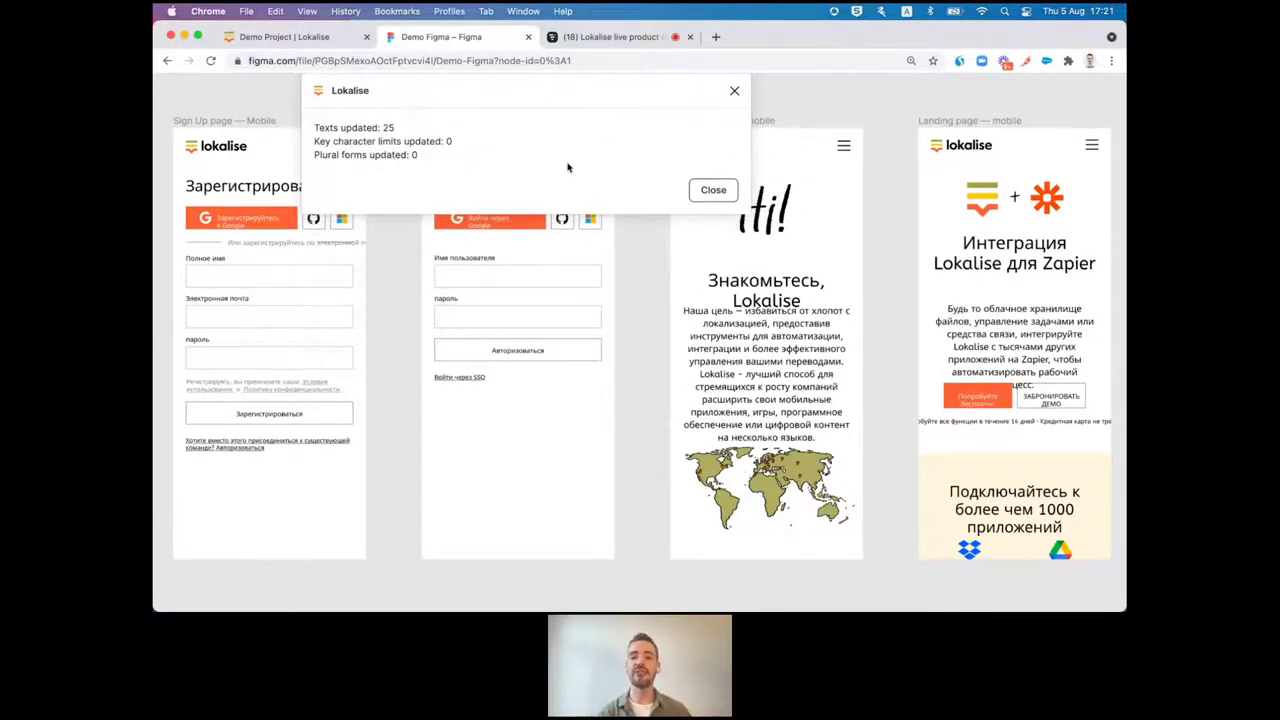
pyautogui.click(721, 190)
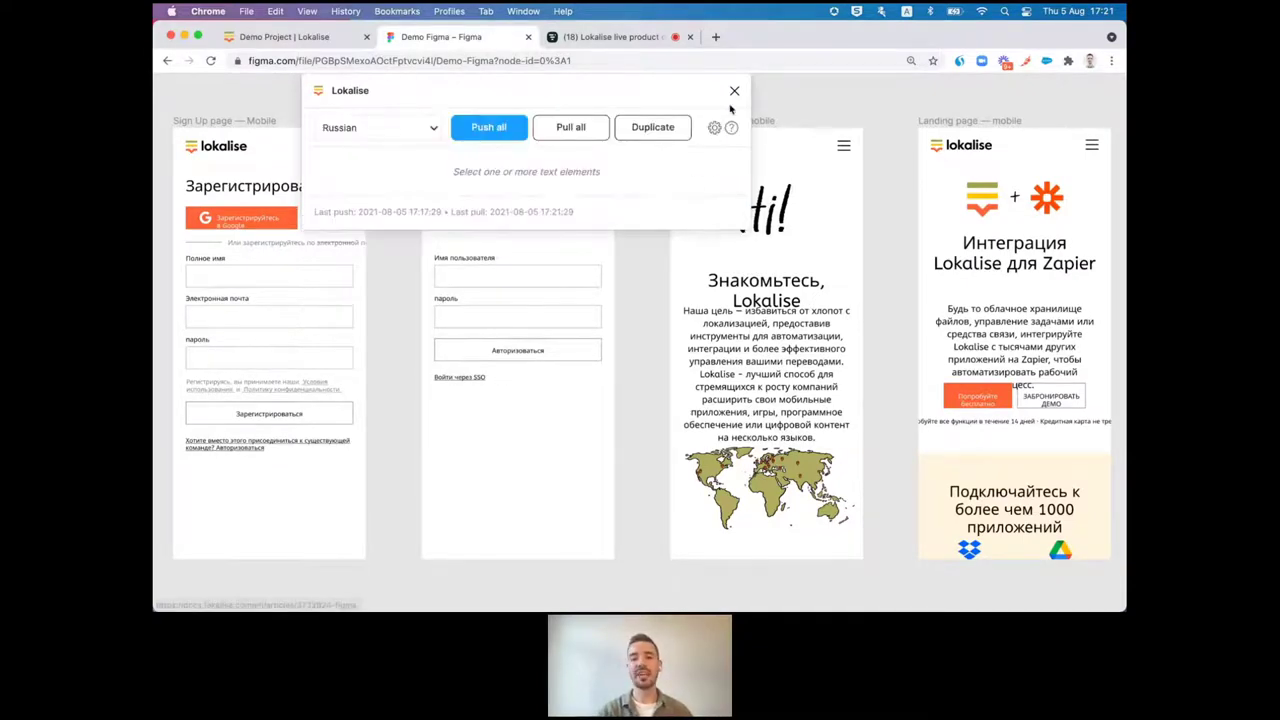
# Return to the Lokalise Demo Project, open its download settings, and examine the available file formats and export options
pyautogui.click(330, 40)
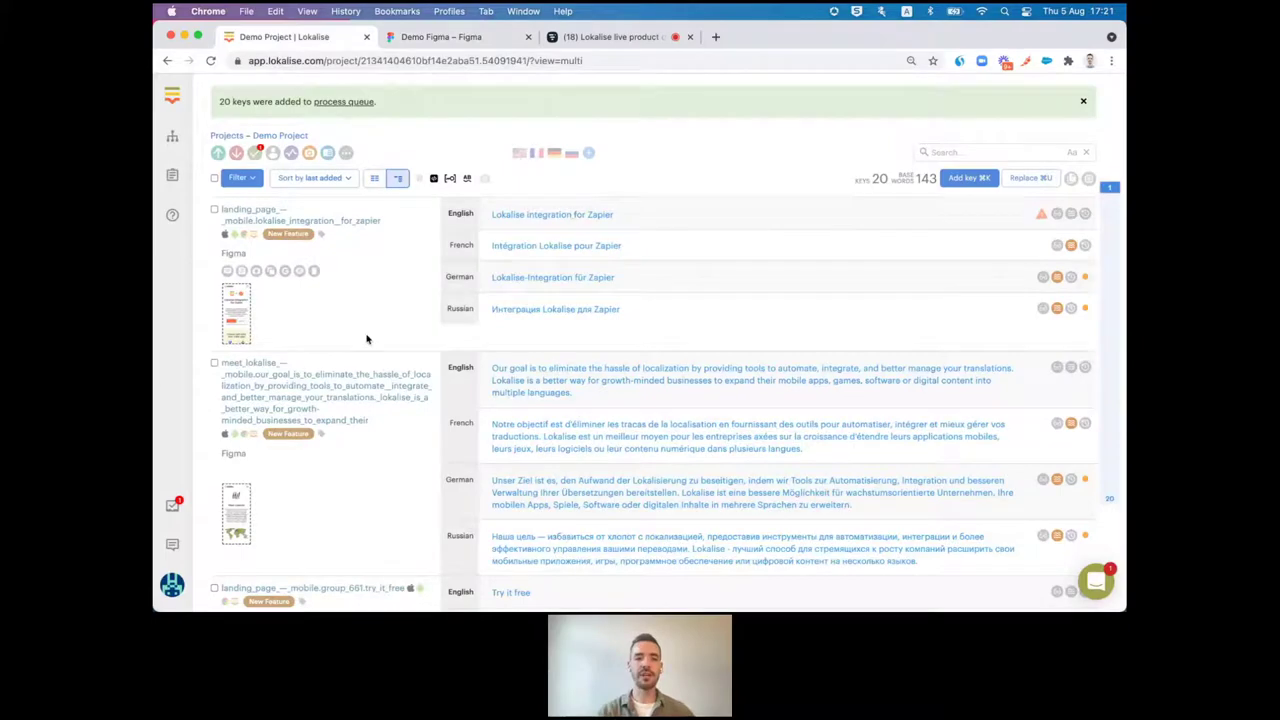
pyautogui.click(236, 154)
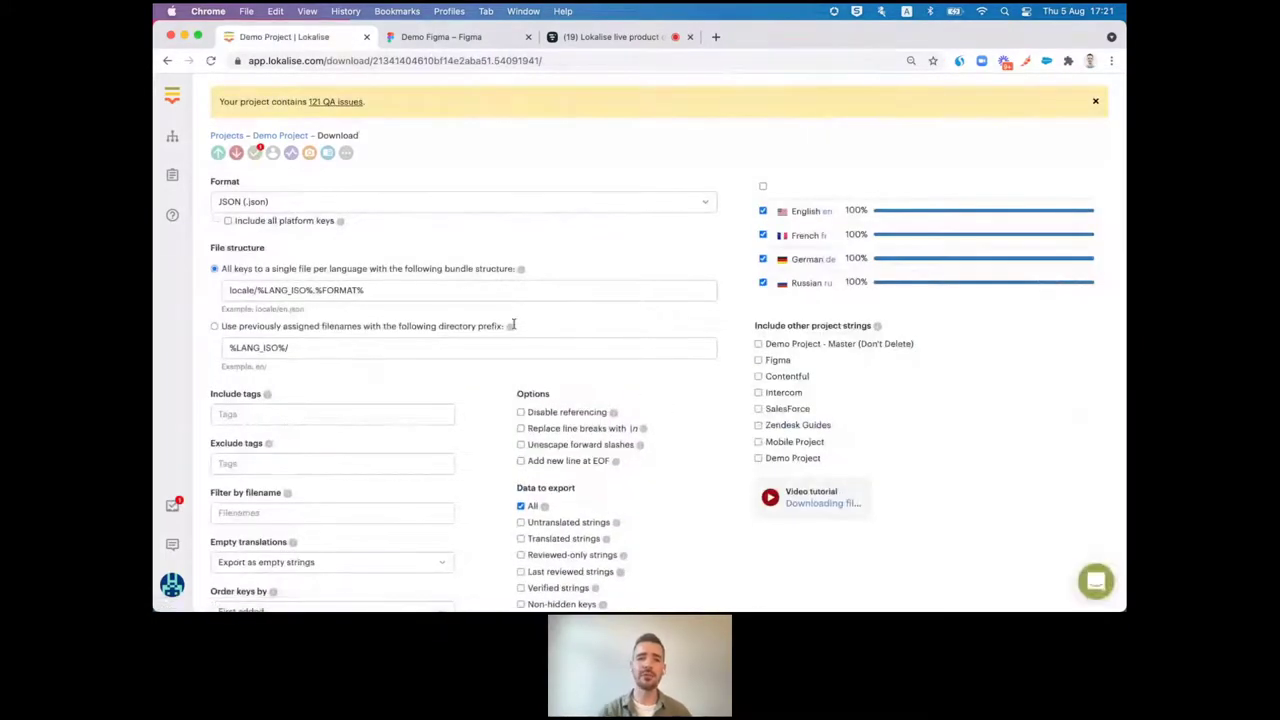
pyautogui.scroll(-1, 524, 245)
pyautogui.click(568, 155)
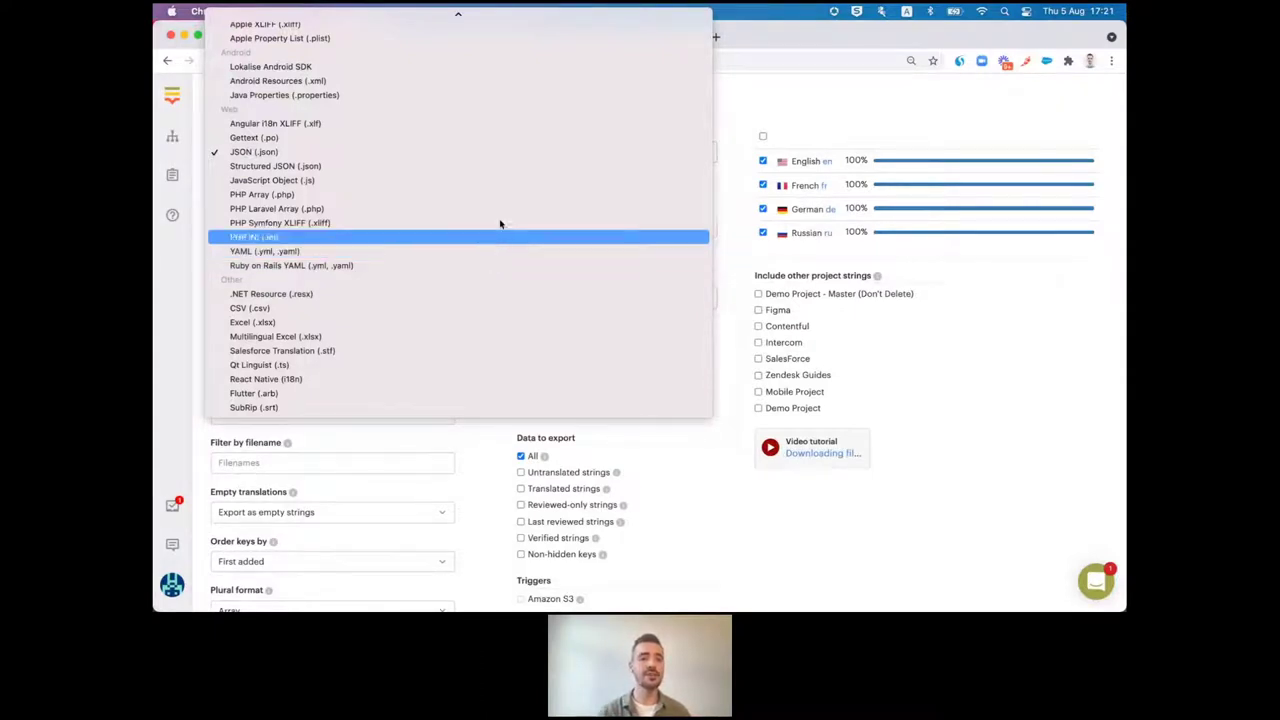
pyautogui.click(741, 260)
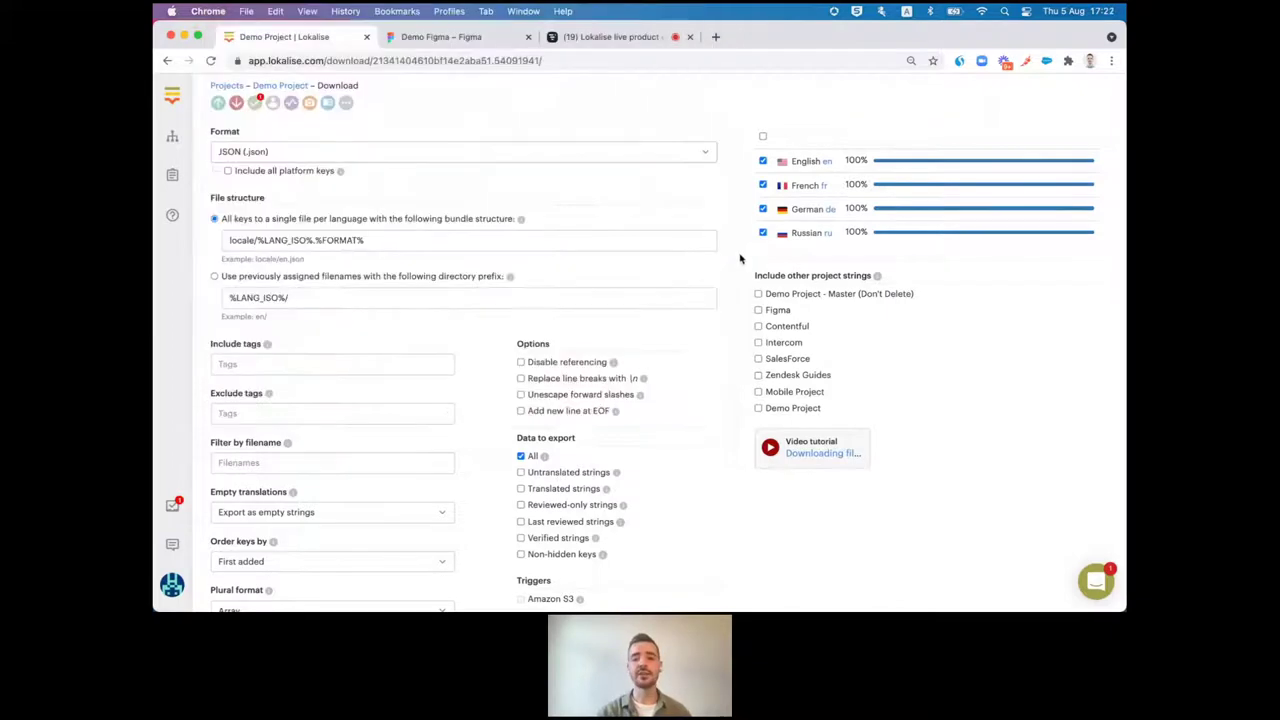
pyautogui.scroll(-4, 546, 207)
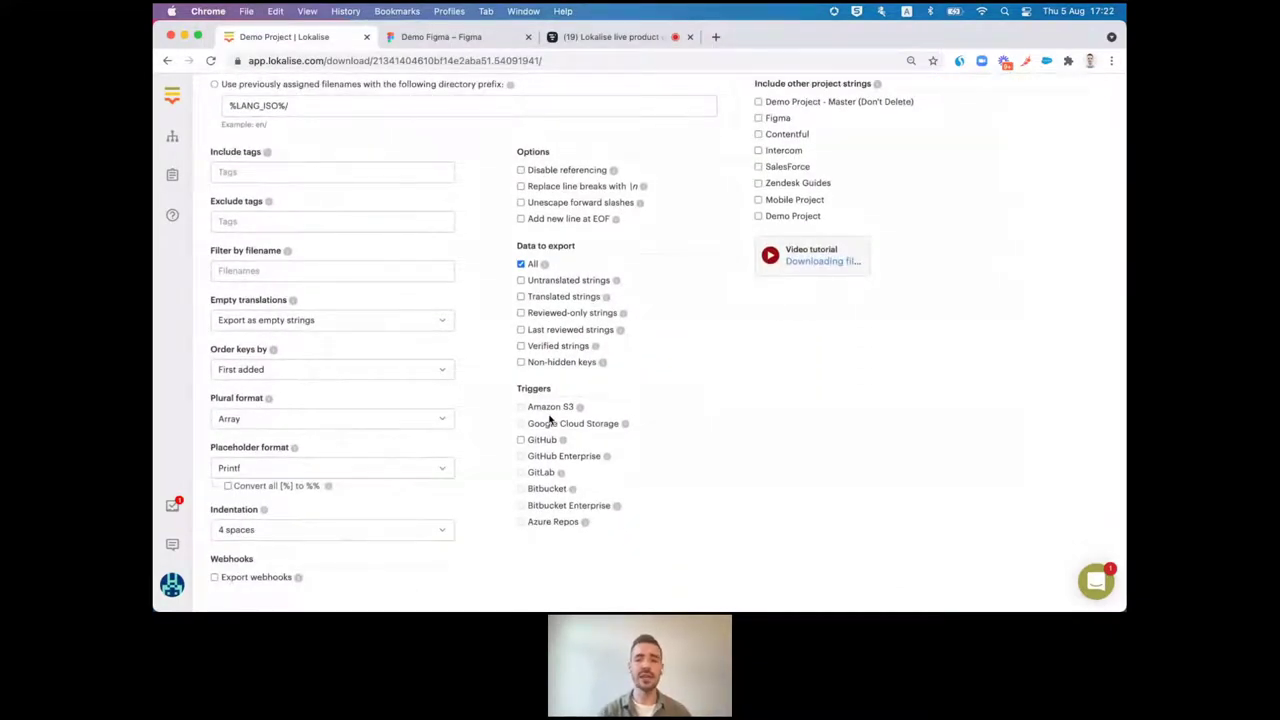
pyautogui.scroll(3, 756, 204)
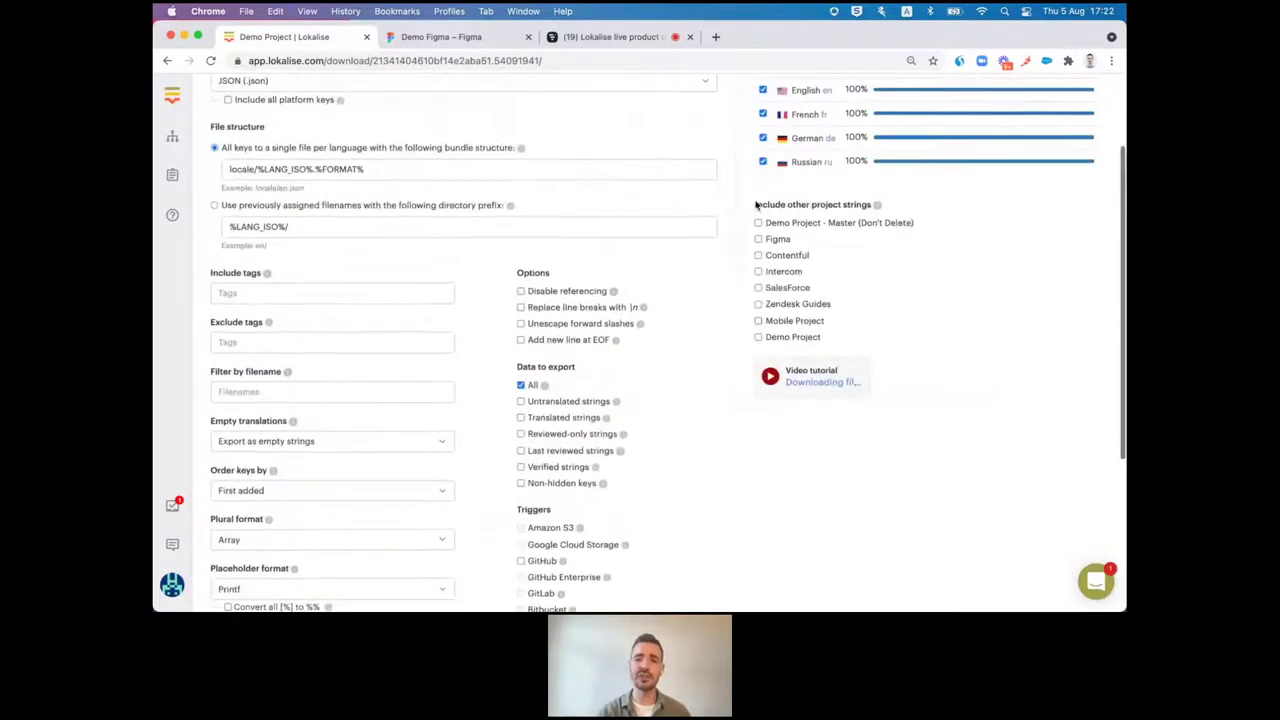
# Enable the GitHub trigger for the Lokalise-demo repository with commit message "Feature Merge 2.020", run a build-only export, and dismiss the completion message
pyautogui.scroll(-6, 663, 223)
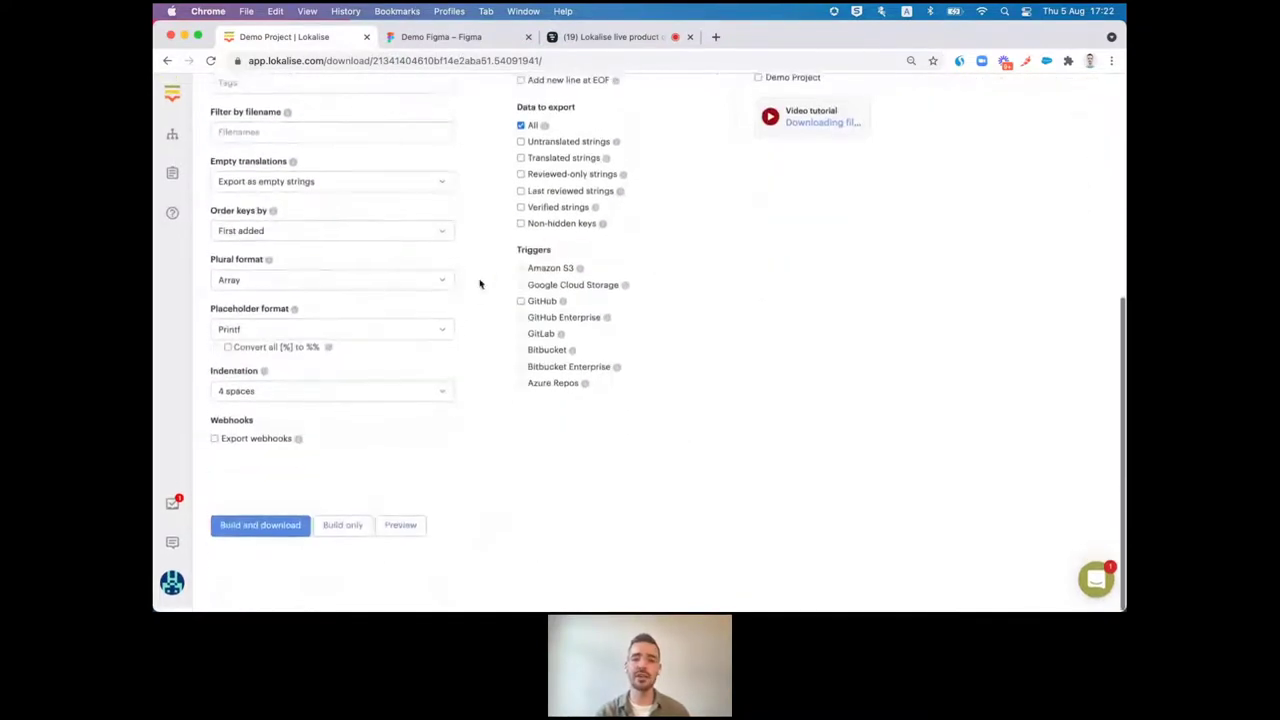
pyautogui.click(522, 304)
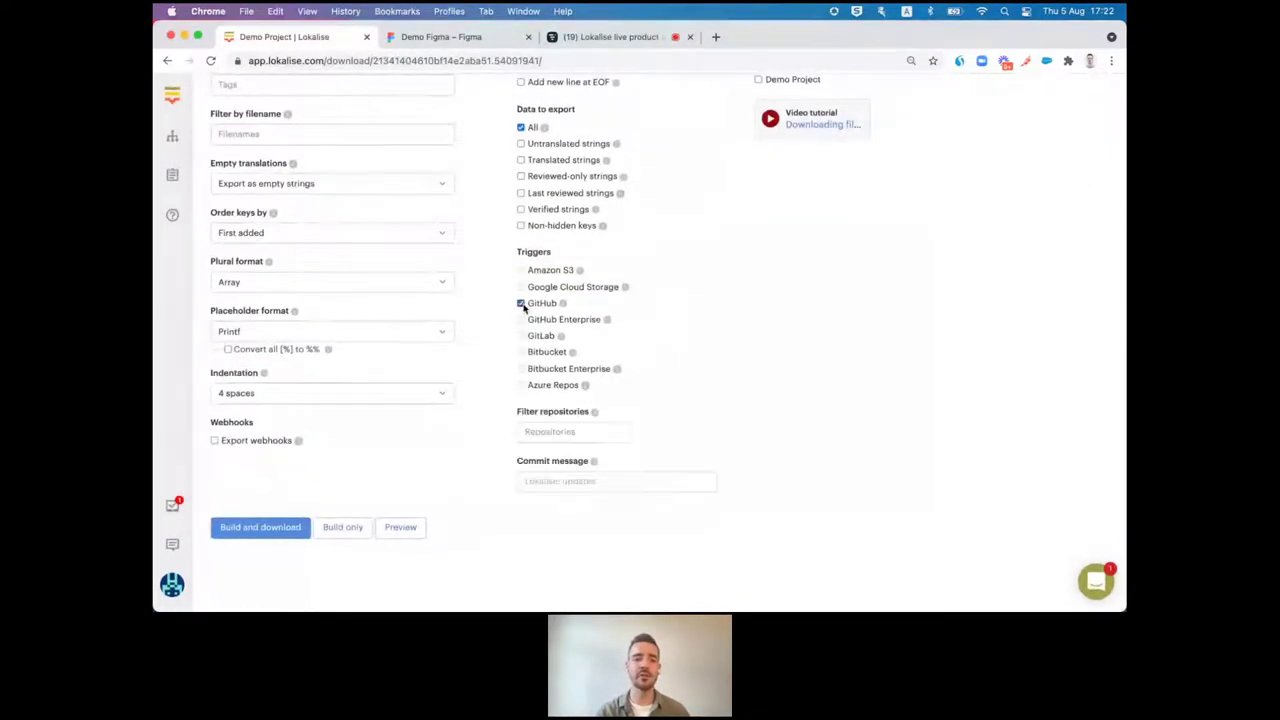
pyautogui.click(553, 436)
pyautogui.click(551, 455)
pyautogui.click(545, 480)
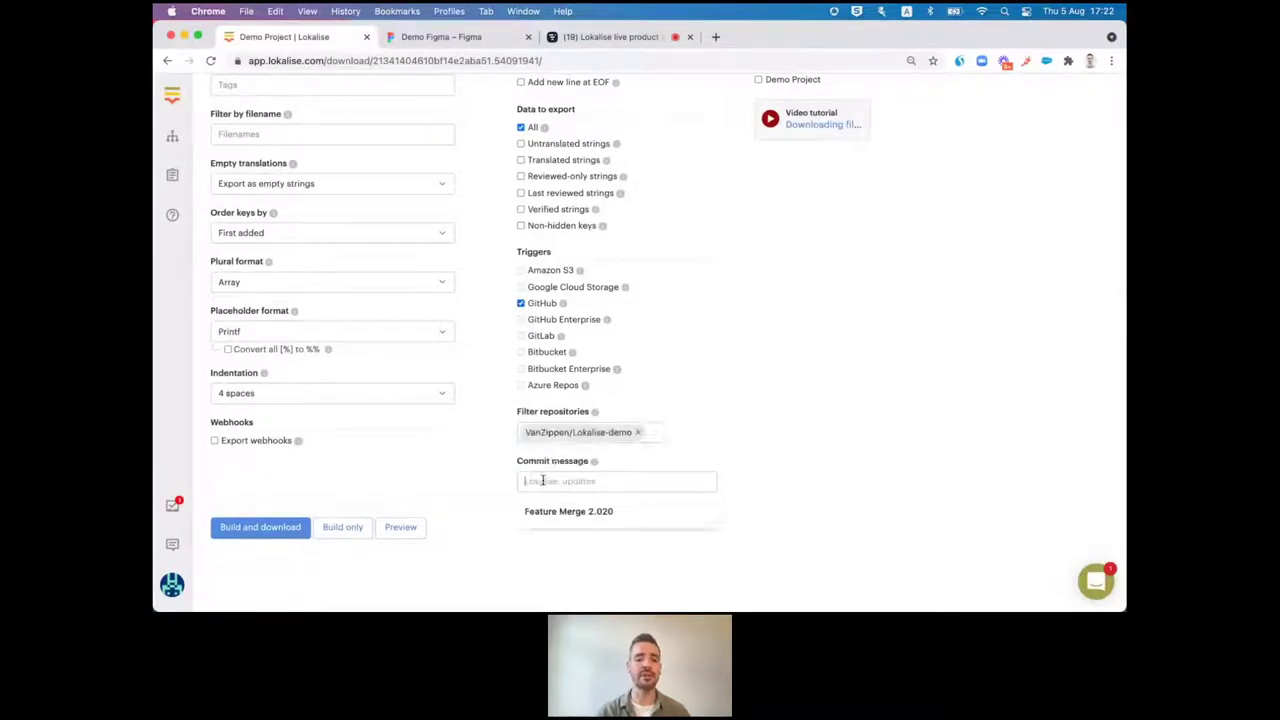
pyautogui.click(543, 513)
pyautogui.click(342, 524)
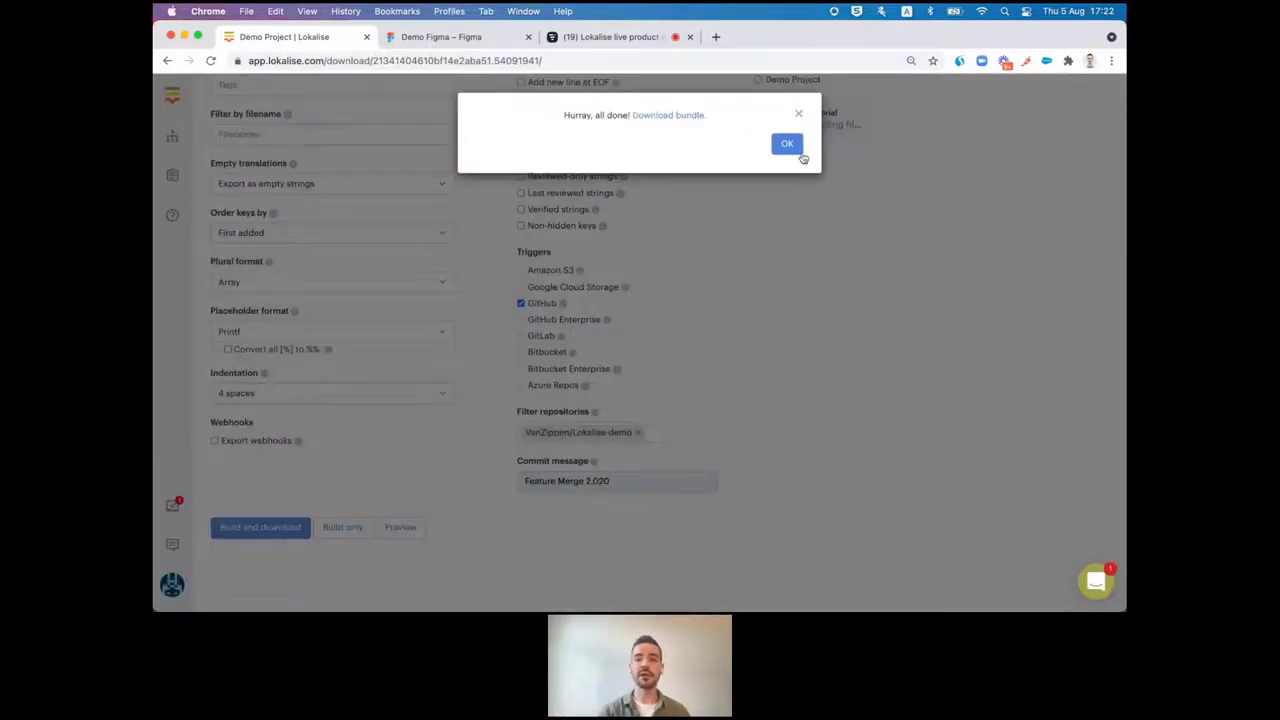
pyautogui.click(797, 153)
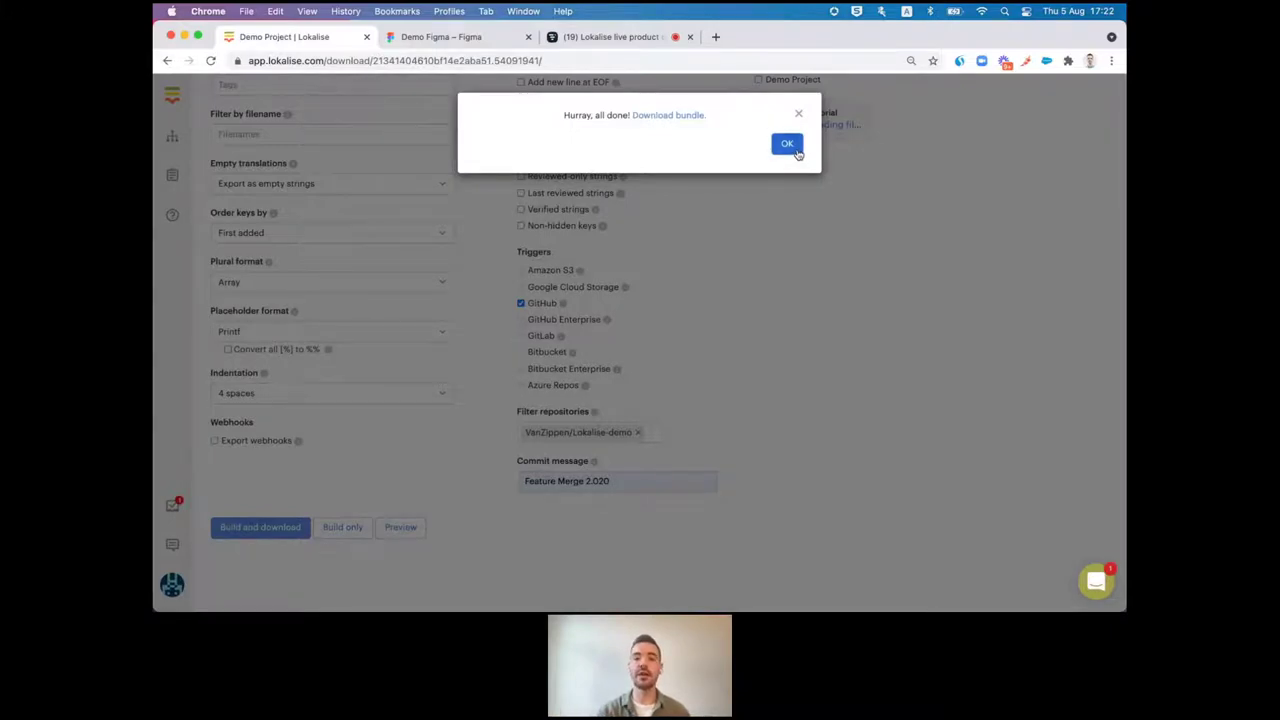
# Return to the start of the download settings and briefly view the project chat, closing it again
pyautogui.scroll(3, 752, 309)
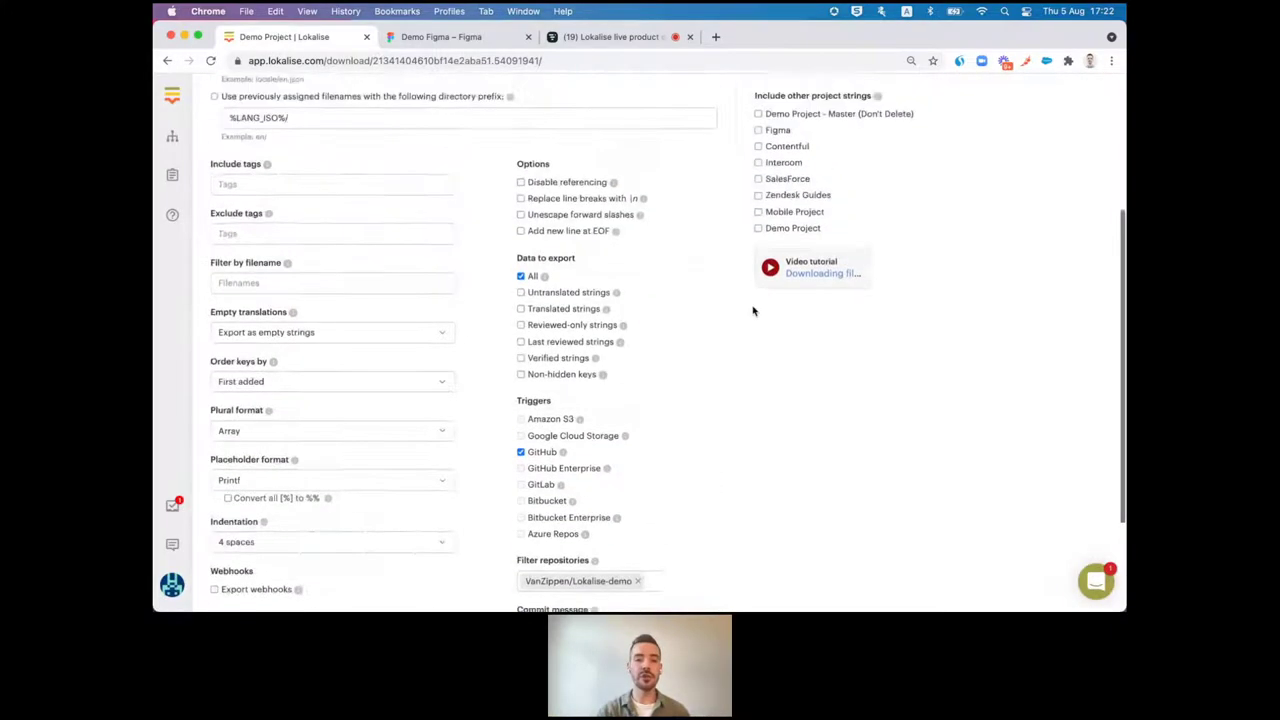
pyautogui.scroll(3, 753, 311)
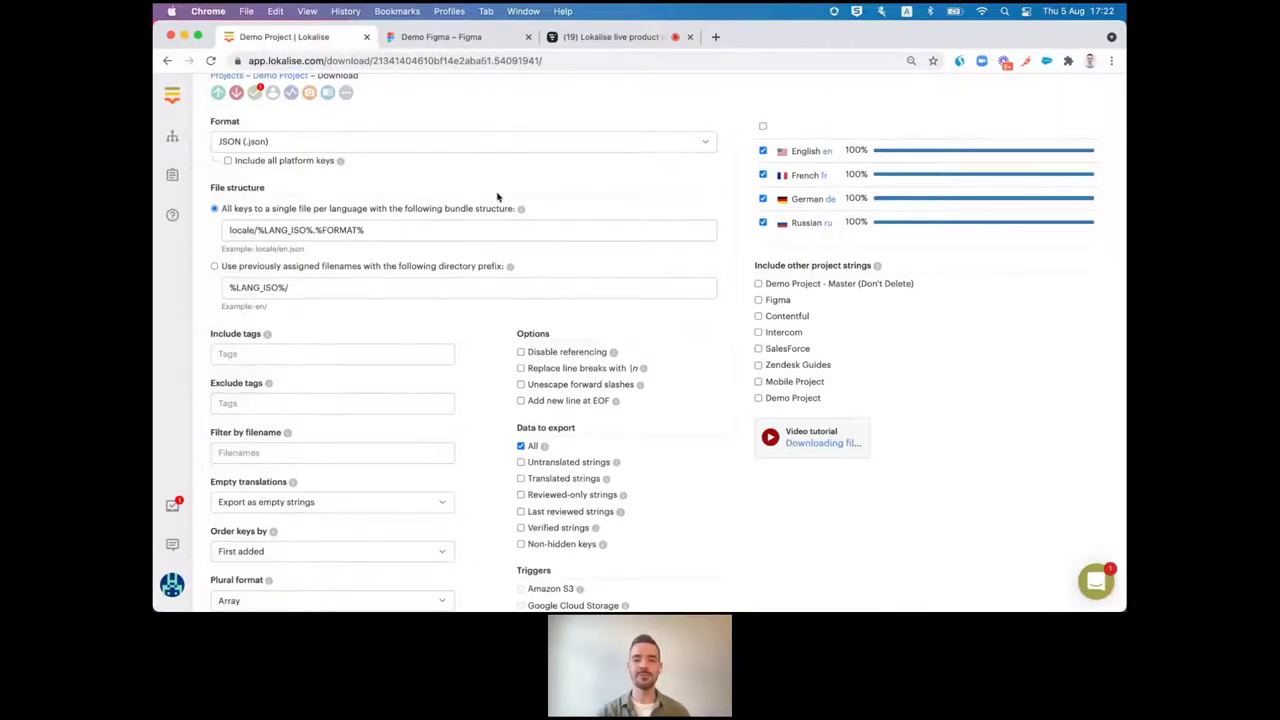
pyautogui.scroll(2, 497, 197)
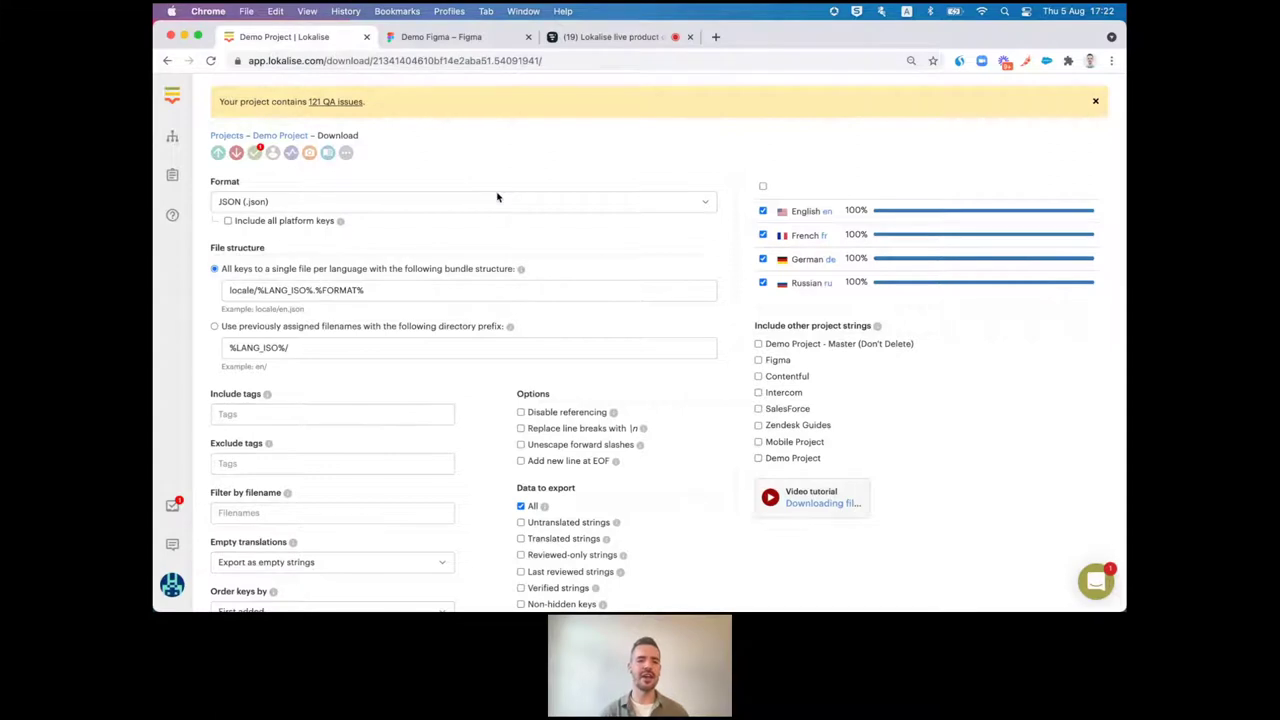
pyautogui.click(172, 544)
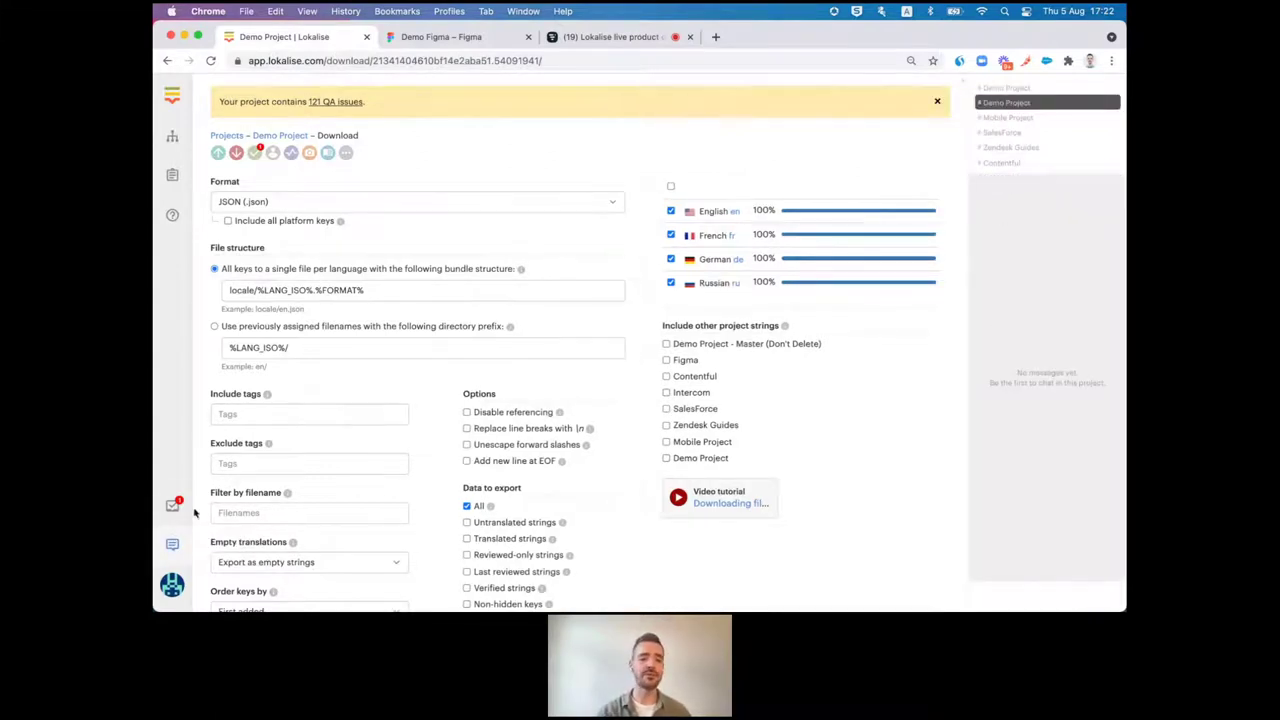
pyautogui.click(172, 544)
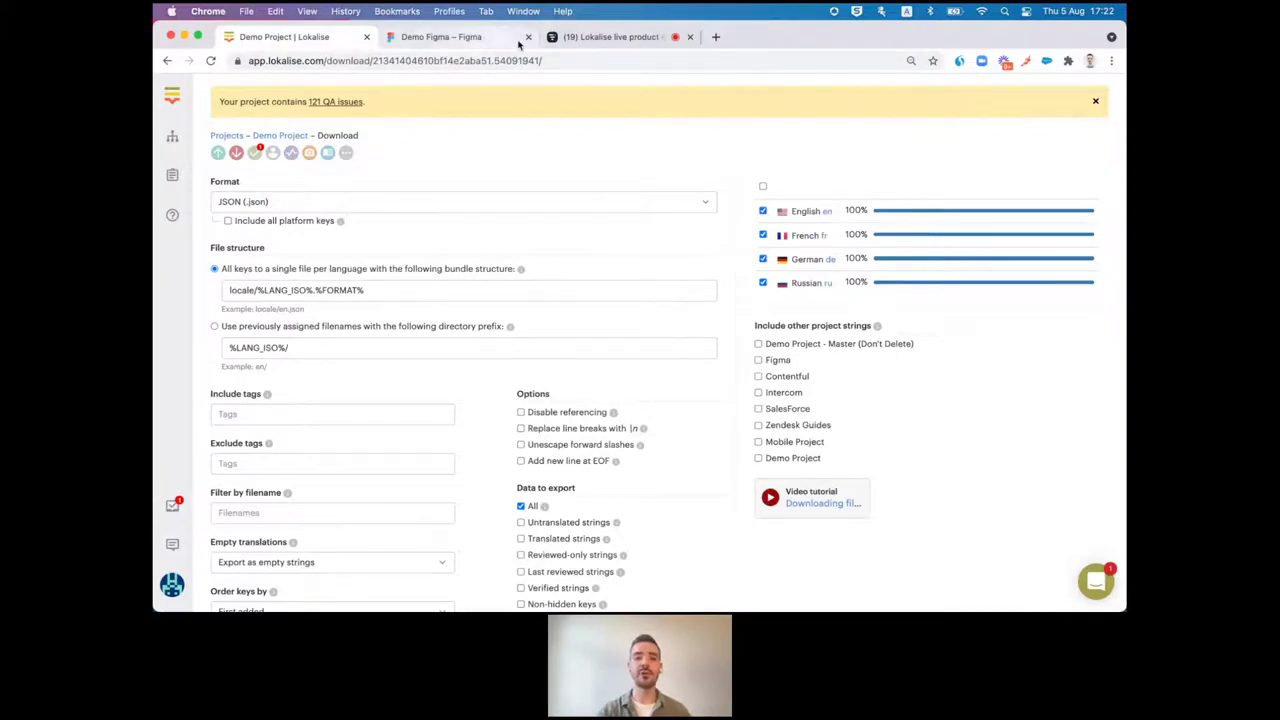
# Switch to the Livestorm product demo event and stop sharing the screen
pyautogui.click(598, 38)
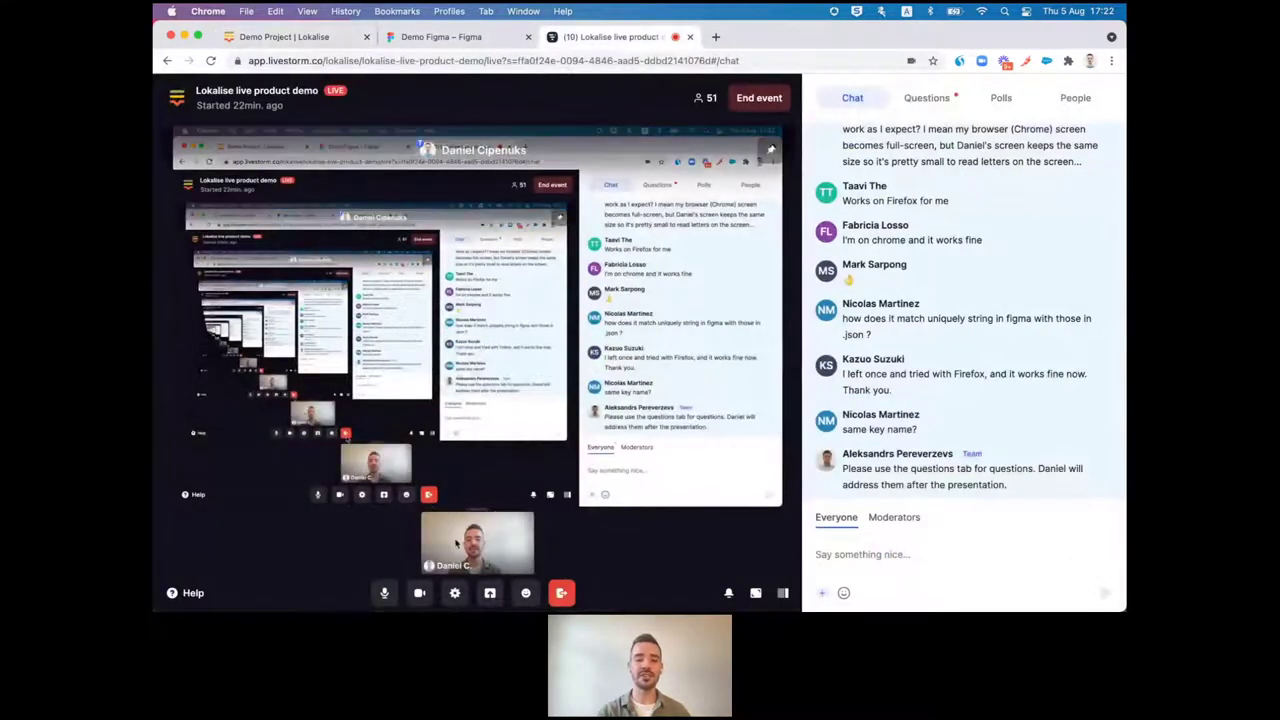
pyautogui.click(489, 594)
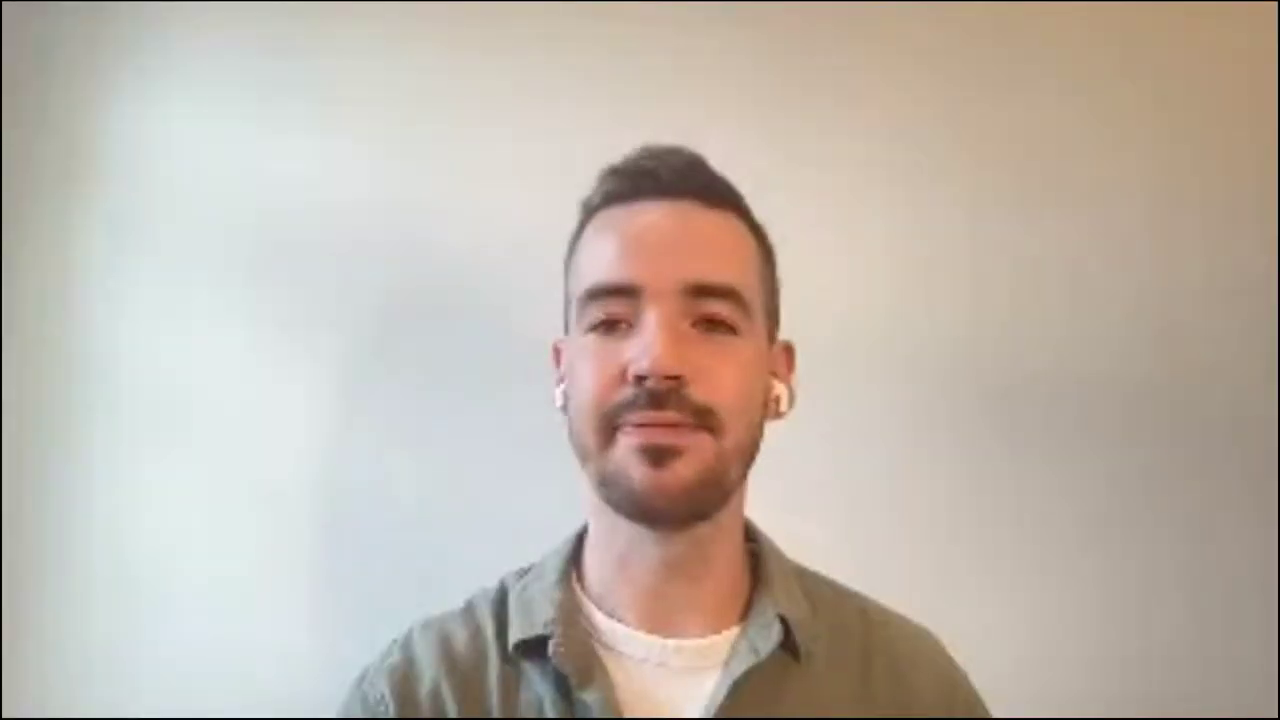